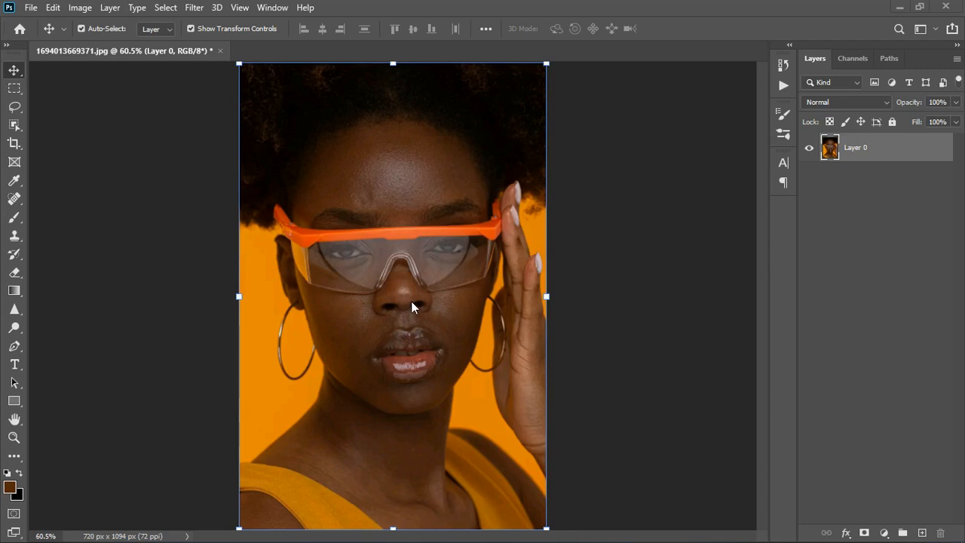
Add an Exposure adjustment layer with Exposure at +0.50 and toggle its visibility to compare the result
scroll(423, 235, up, 3)
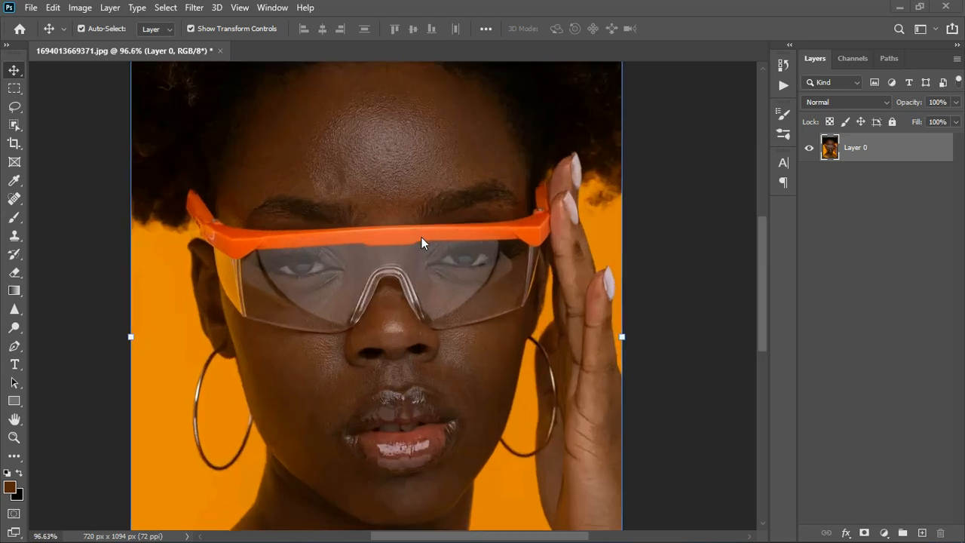
scroll(421, 238, down, 3)
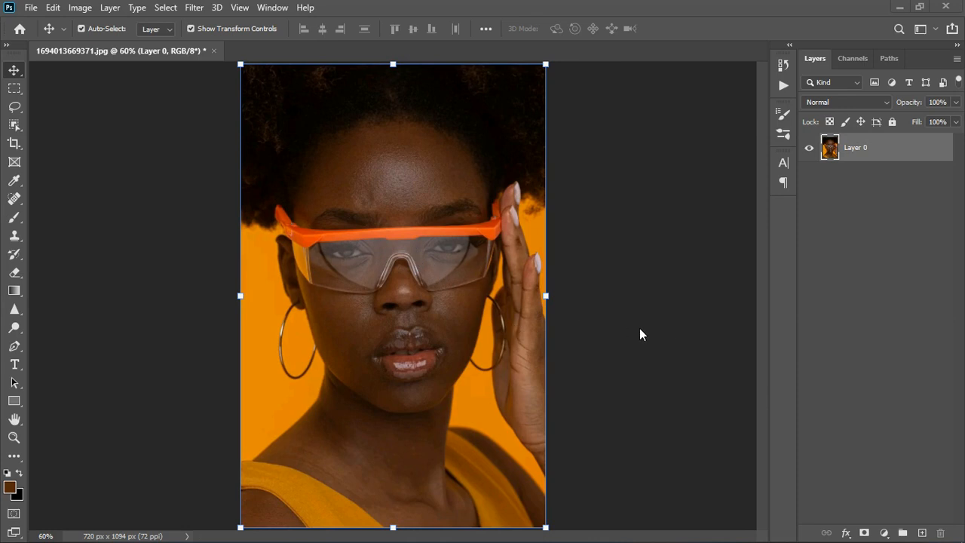
click(885, 533)
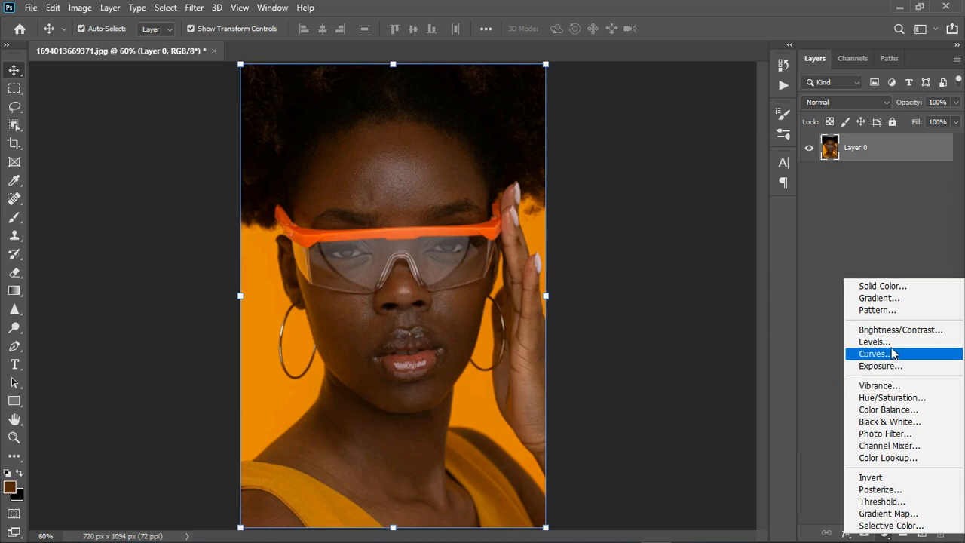
click(893, 365)
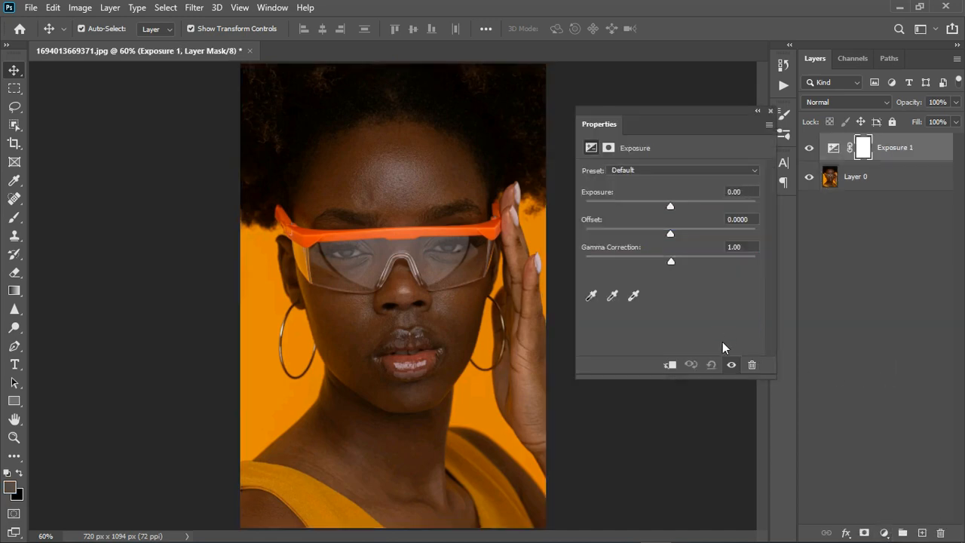
drag(670, 205, 677, 204)
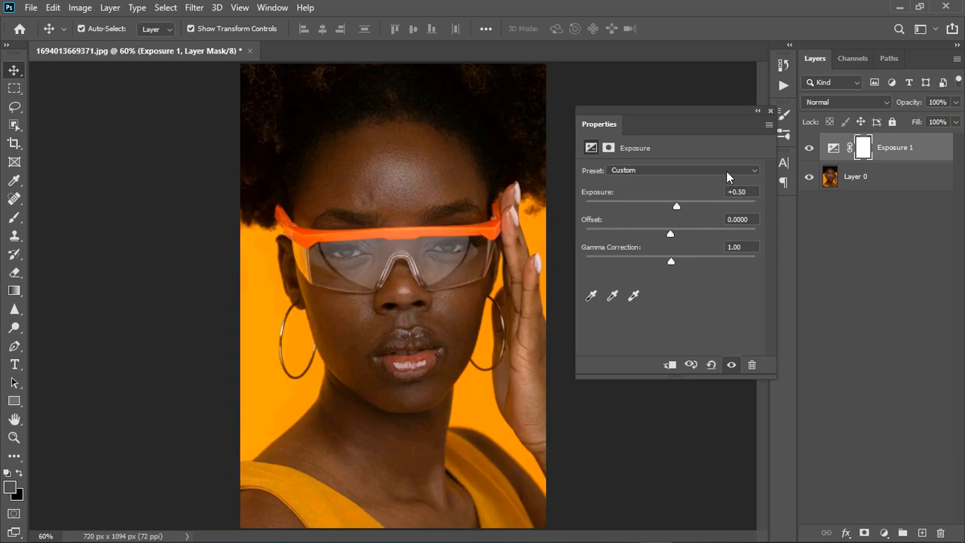
click(770, 111)
click(810, 149)
click(809, 148)
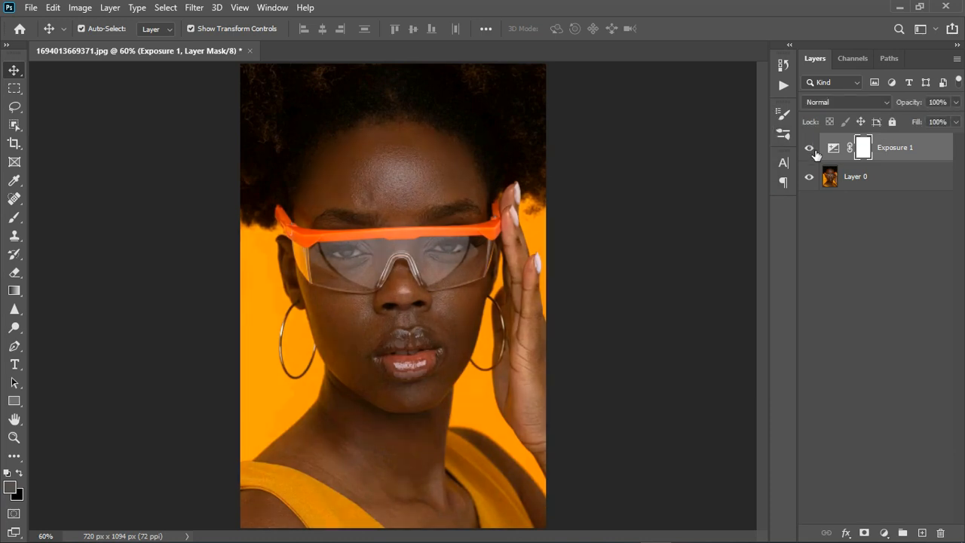
Add a Hue/Saturation adjustment layer and sample the forehead skin to target the Reds range
scroll(368, 238, up, 3)
scroll(369, 239, down, 3)
click(884, 533)
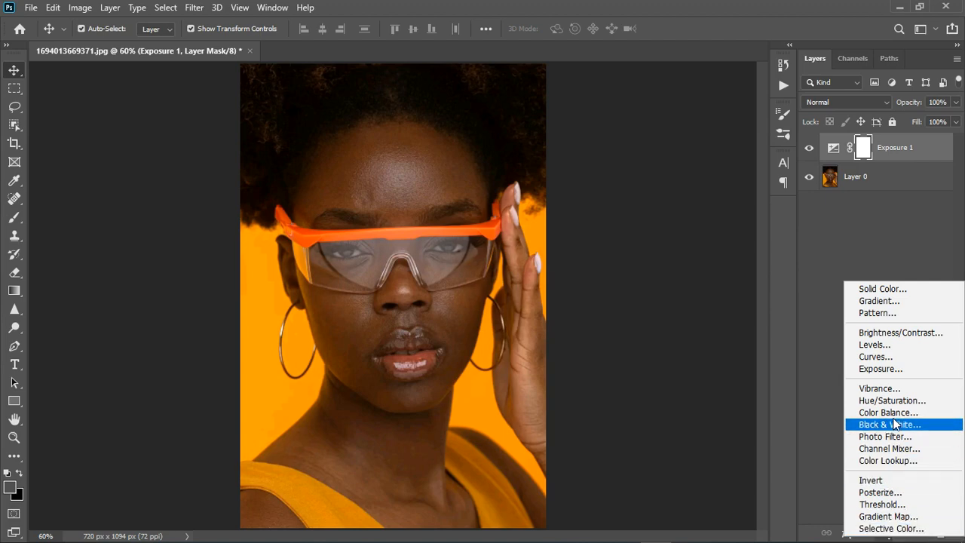
click(897, 400)
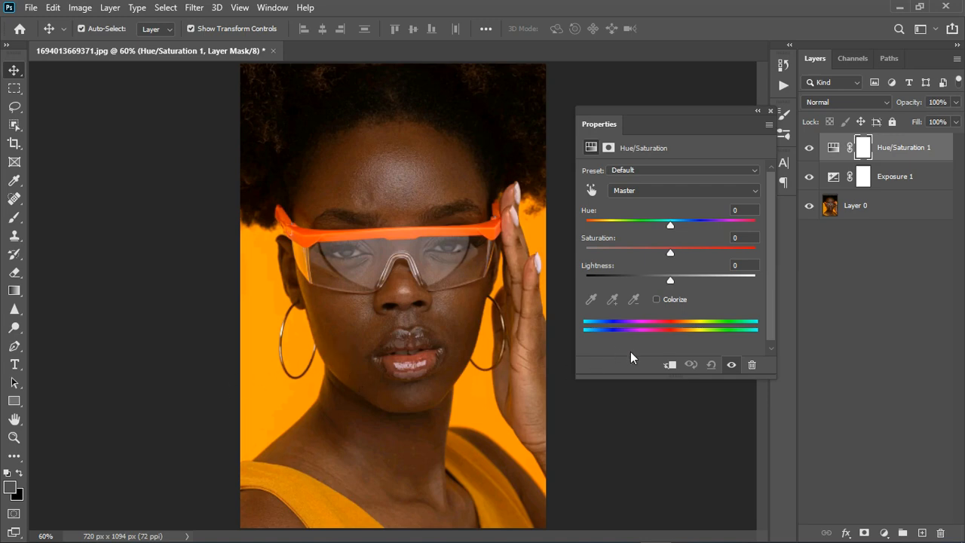
click(590, 189)
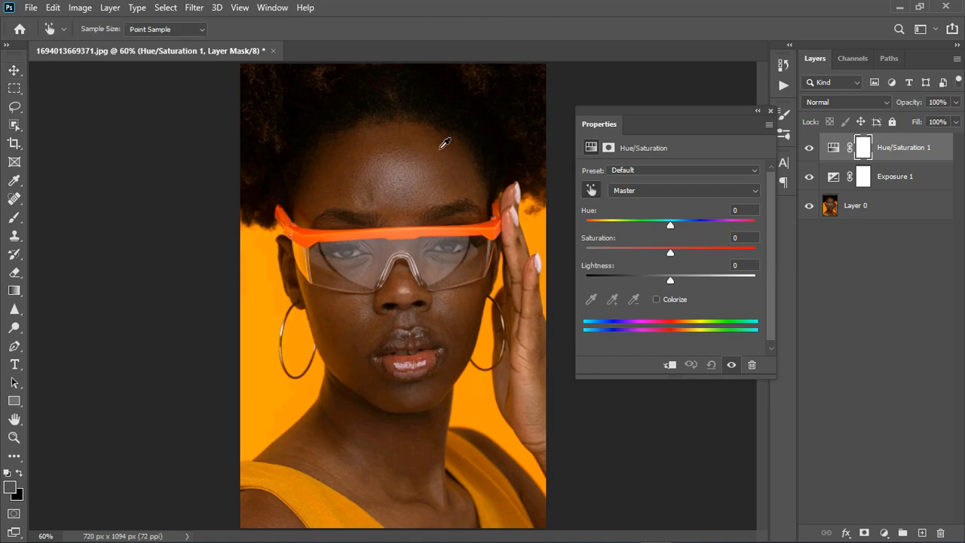
click(423, 138)
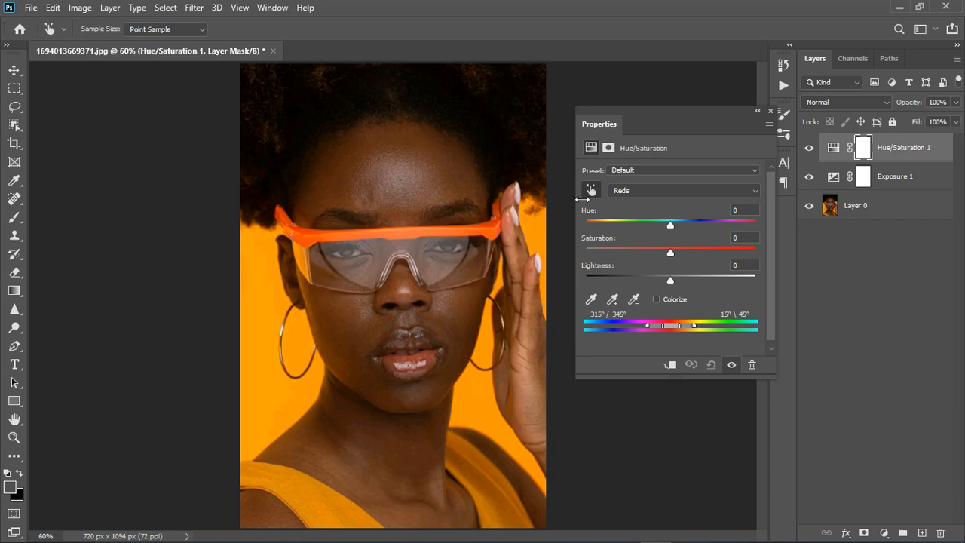
Push the Reds hue to +180 to reveal the affected areas and shift the targeted colour range to Yellows
drag(706, 222, 772, 221)
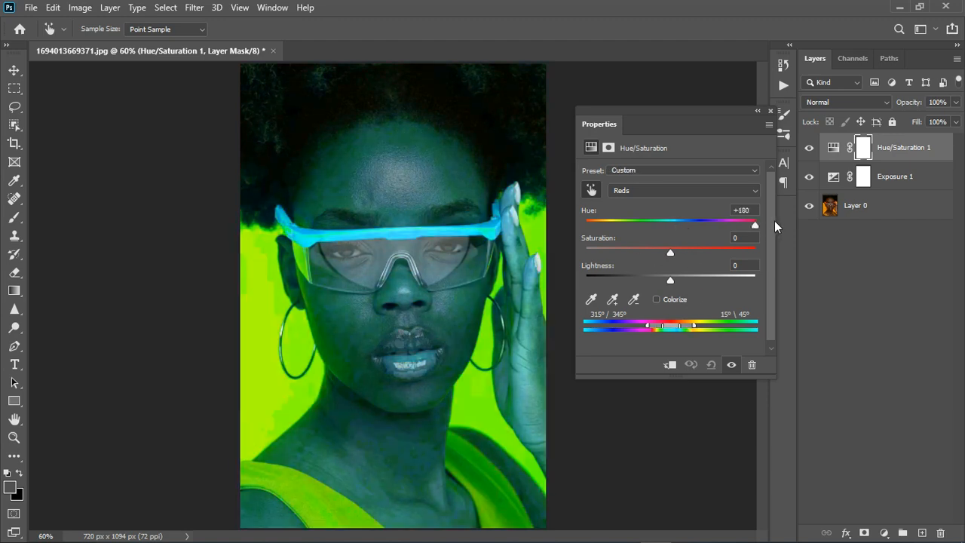
scroll(369, 341, up, 2)
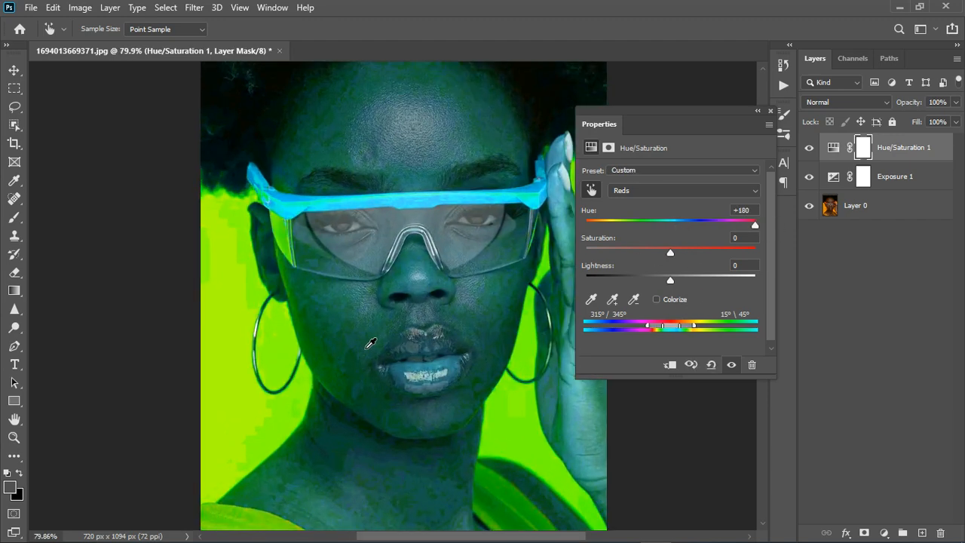
scroll(374, 335, down, 2)
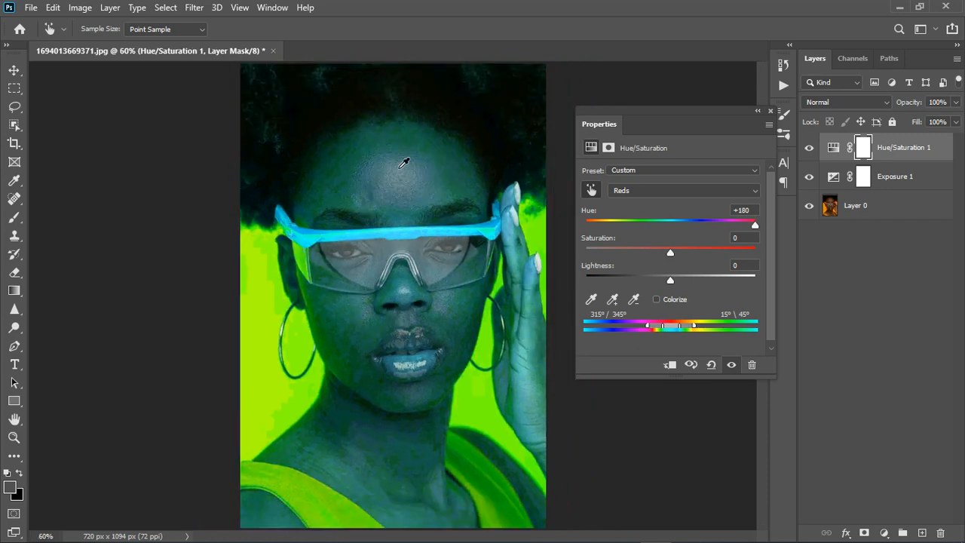
scroll(405, 155, up, 2)
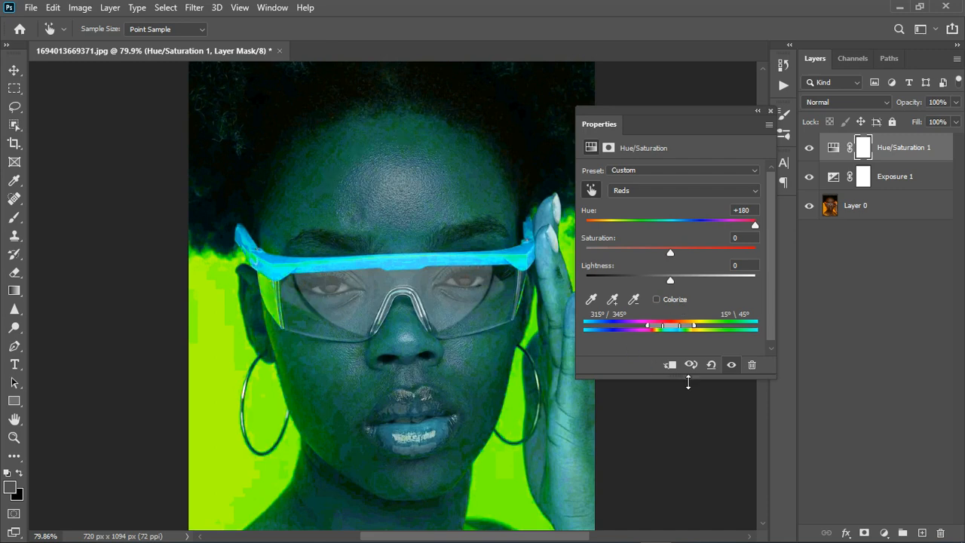
drag(675, 328, 703, 321)
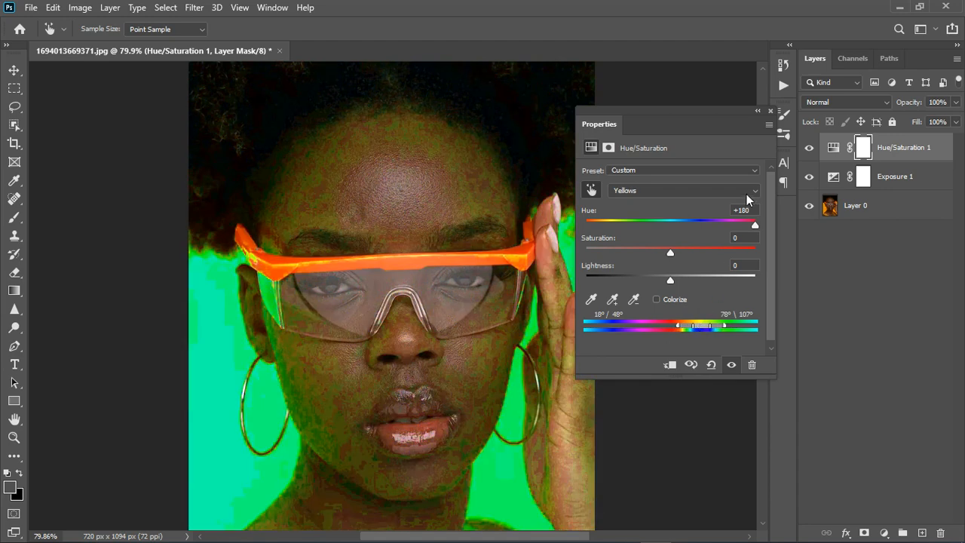
Set the Yellows range to Hue -6 and Saturation -19 in the Hue/Saturation adjustment
click(756, 223)
text(0)
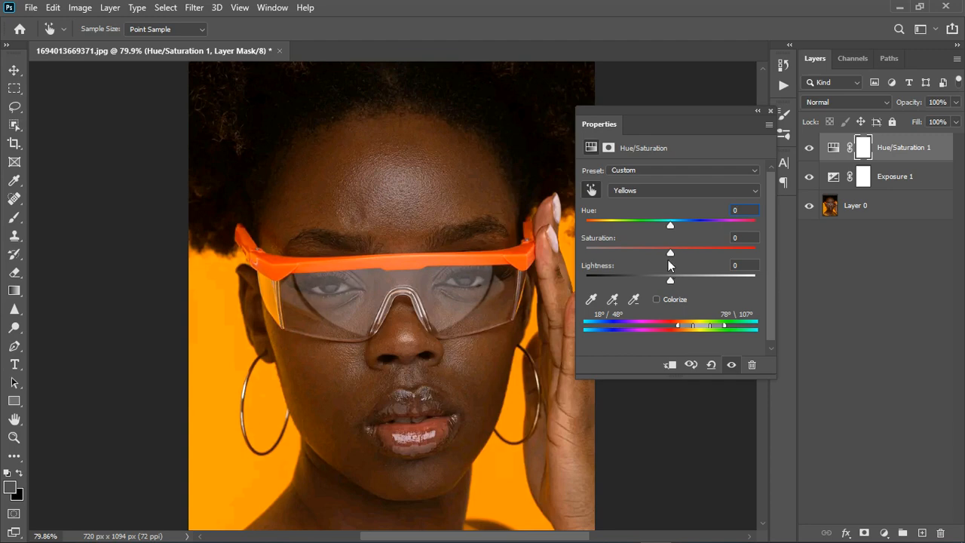
drag(667, 259, 632, 256)
drag(671, 226, 654, 251)
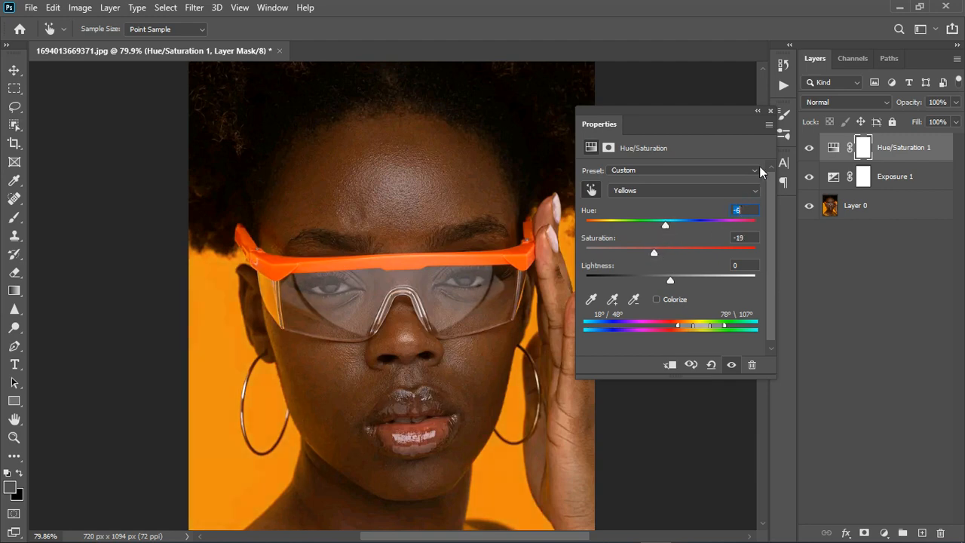
click(769, 112)
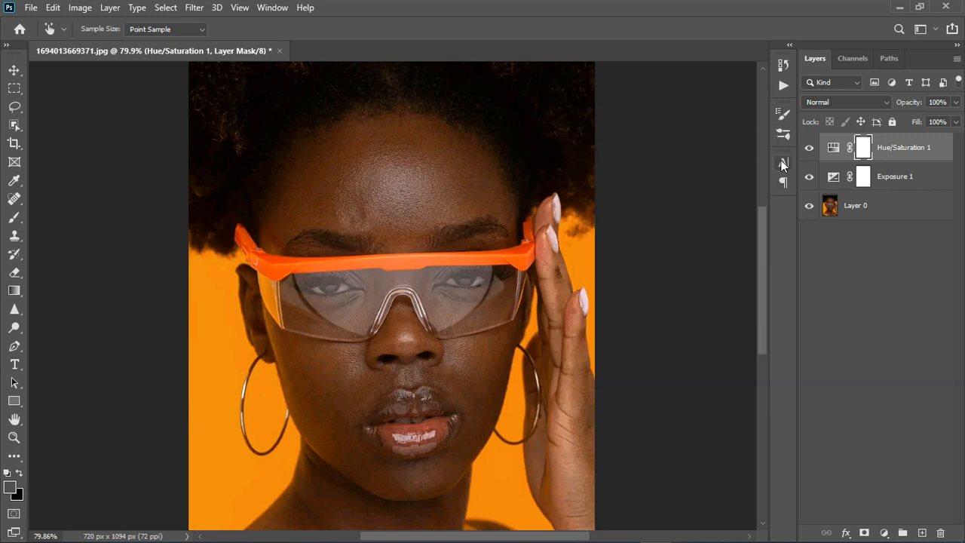
Compare the whole portrait with the Hue/Saturation adjustment shown and hidden
click(811, 150)
click(811, 150)
click(811, 150)
scroll(651, 264, down, 5)
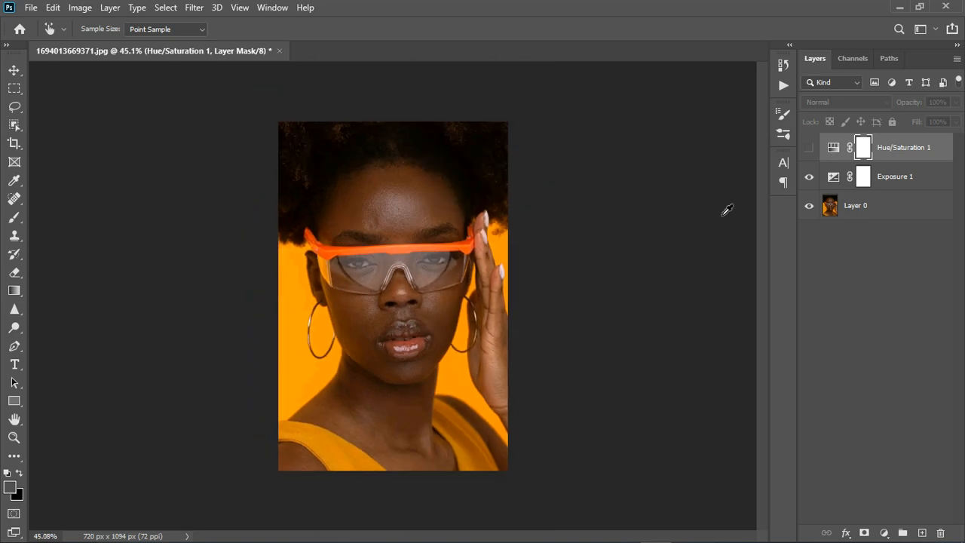
click(810, 148)
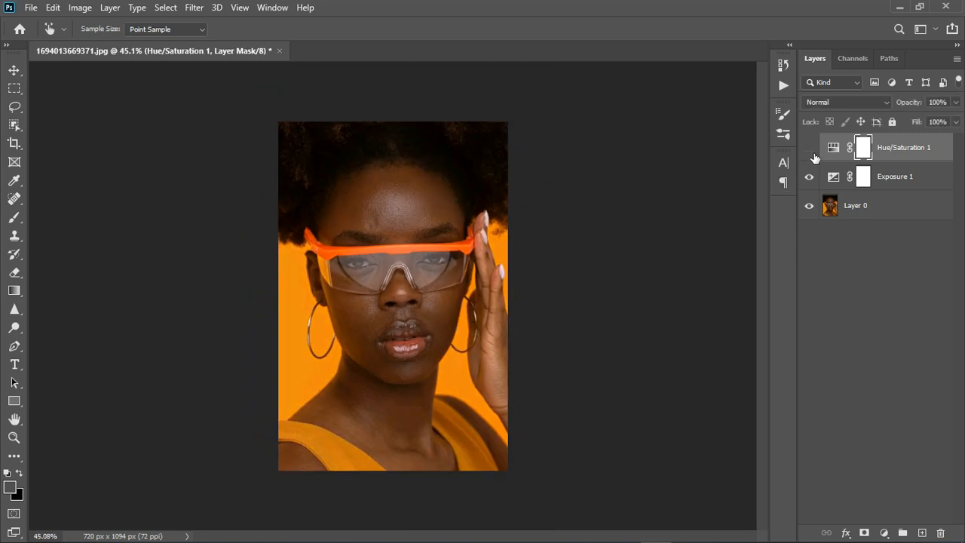
click(812, 151)
scroll(434, 275, up, 1)
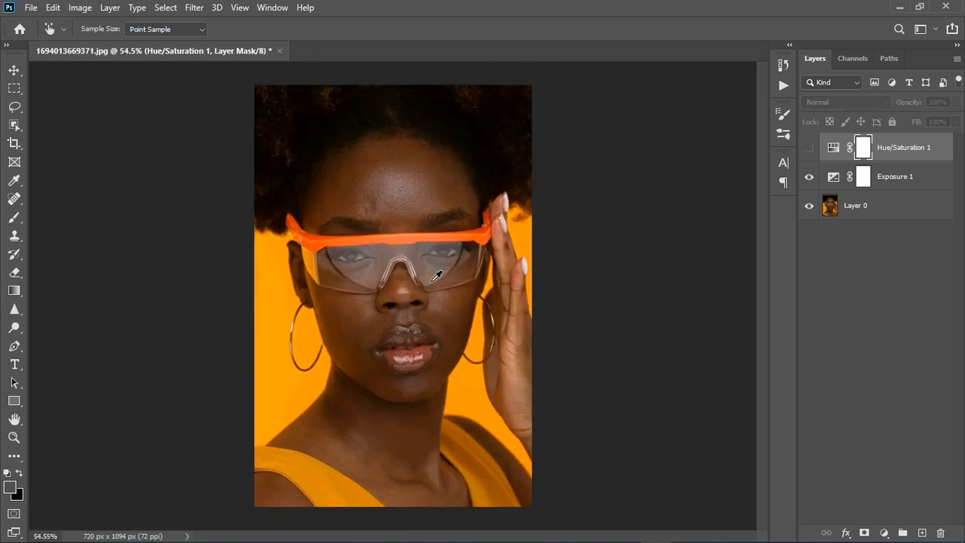
click(810, 150)
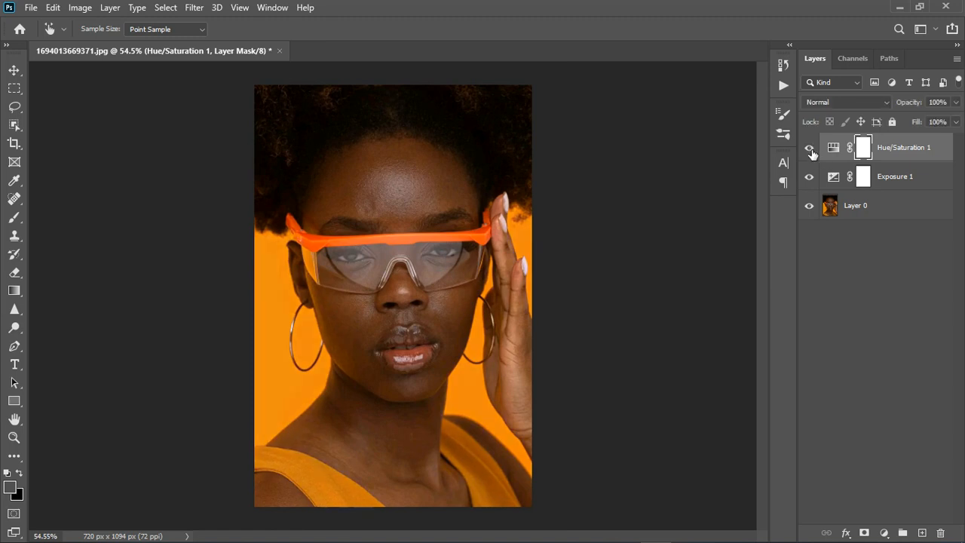
click(811, 151)
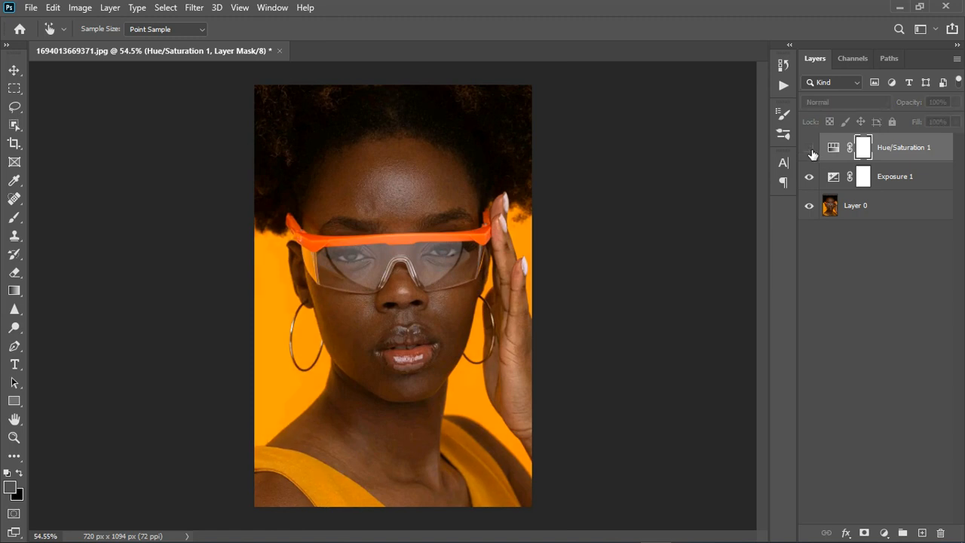
Add a Solid Color fill layer in 55290b and hide it while showing the Hue/Saturation layer
click(885, 533)
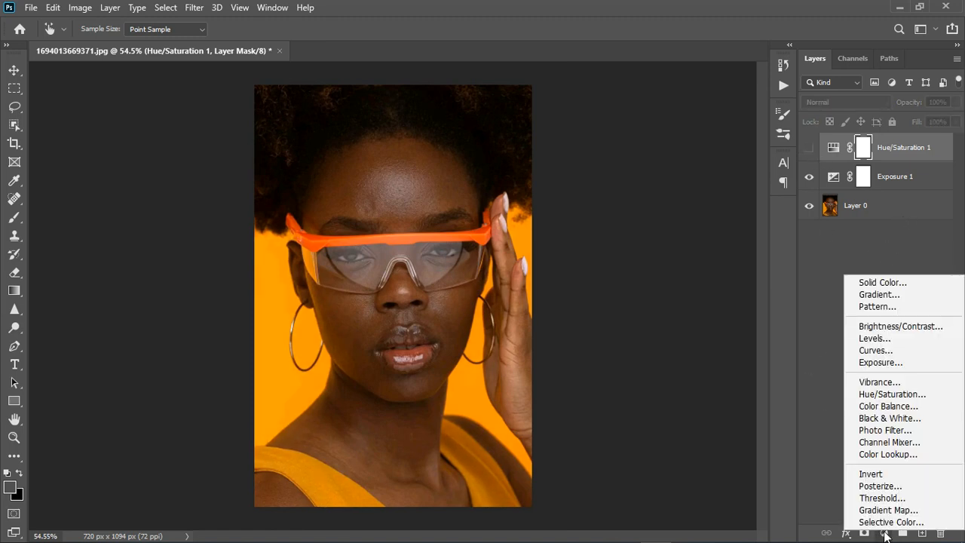
click(888, 282)
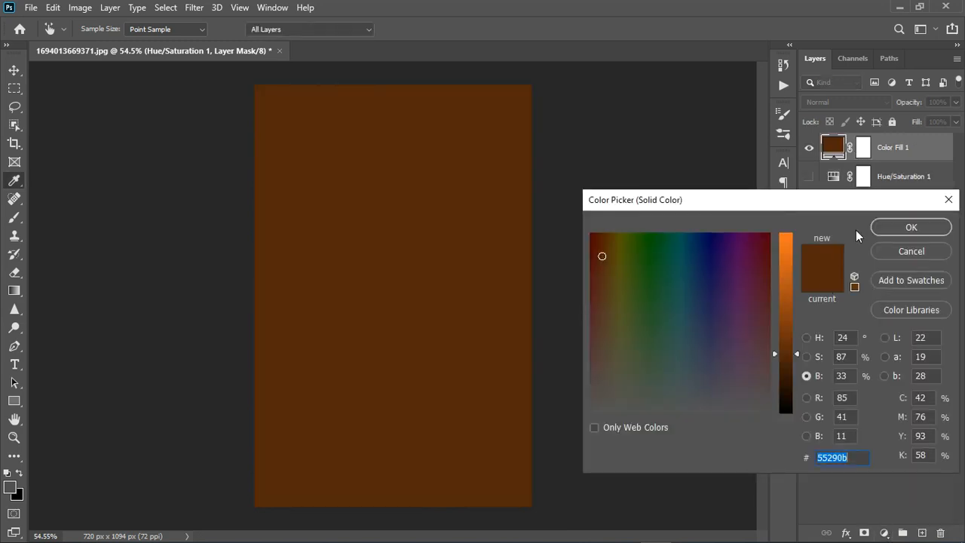
click(896, 226)
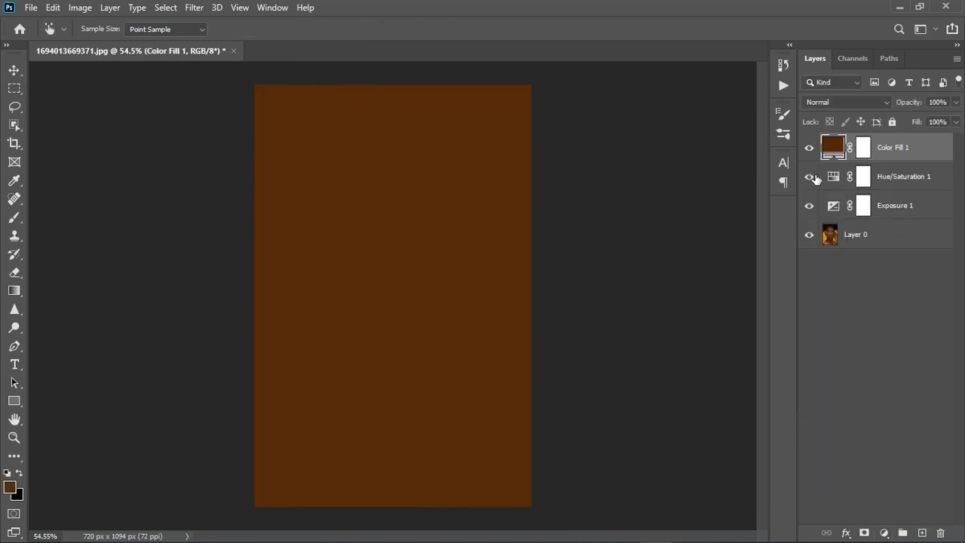
click(811, 149)
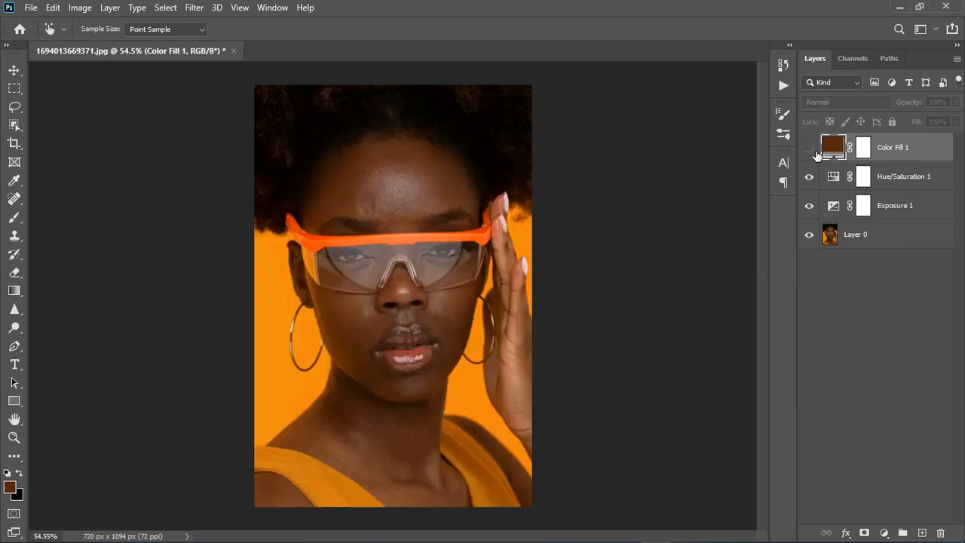
Recolour the fill layer to ffe2ef by sampling a fingernail and raising brightness to 100%, and show the layer
double_click(835, 148)
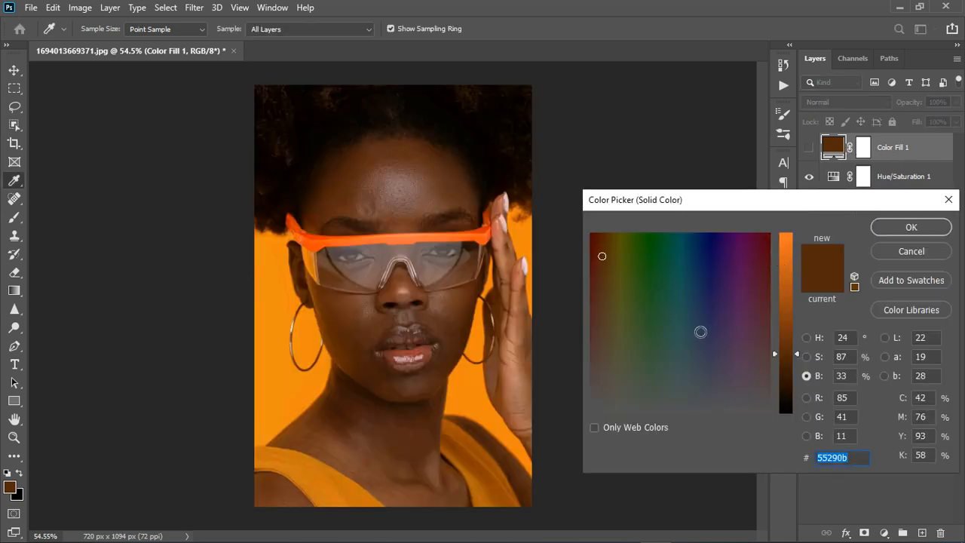
click(510, 229)
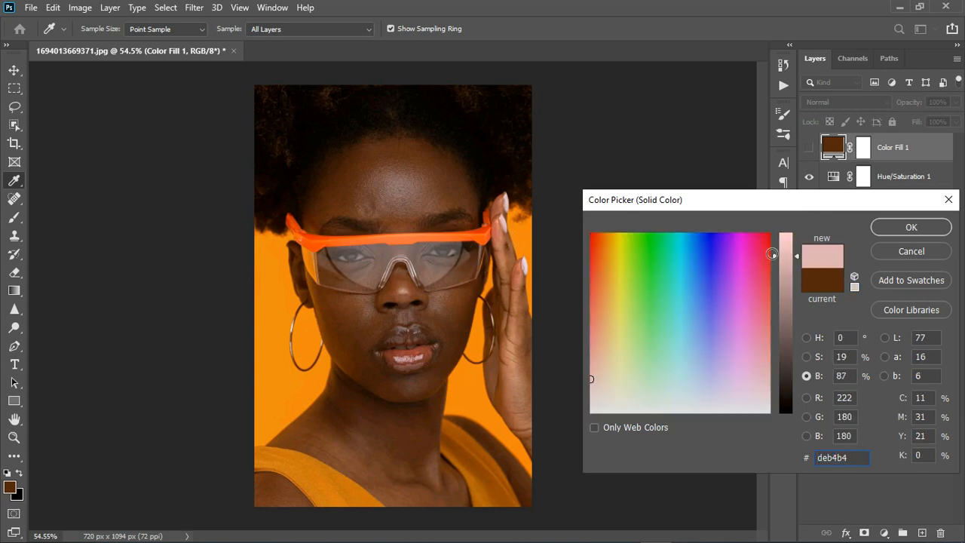
click(531, 273)
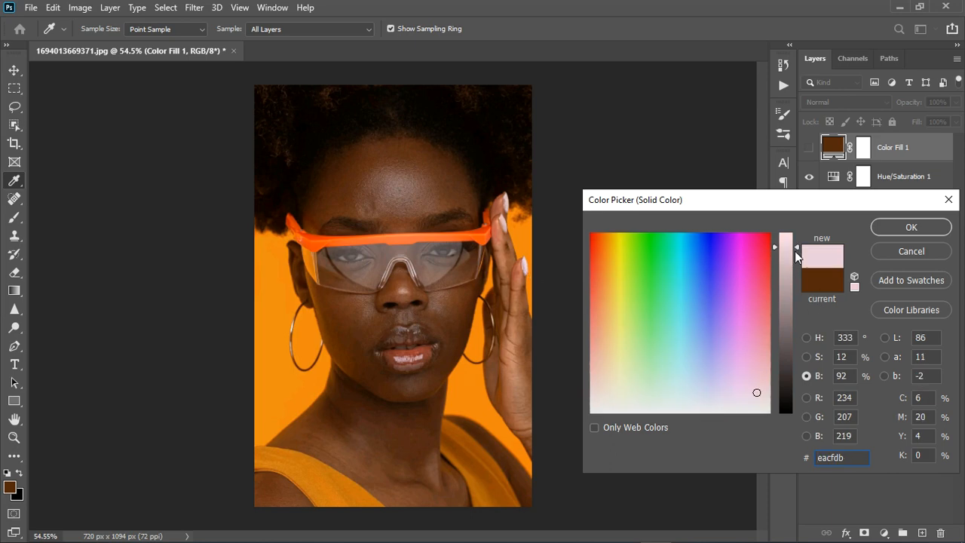
drag(795, 252, 798, 228)
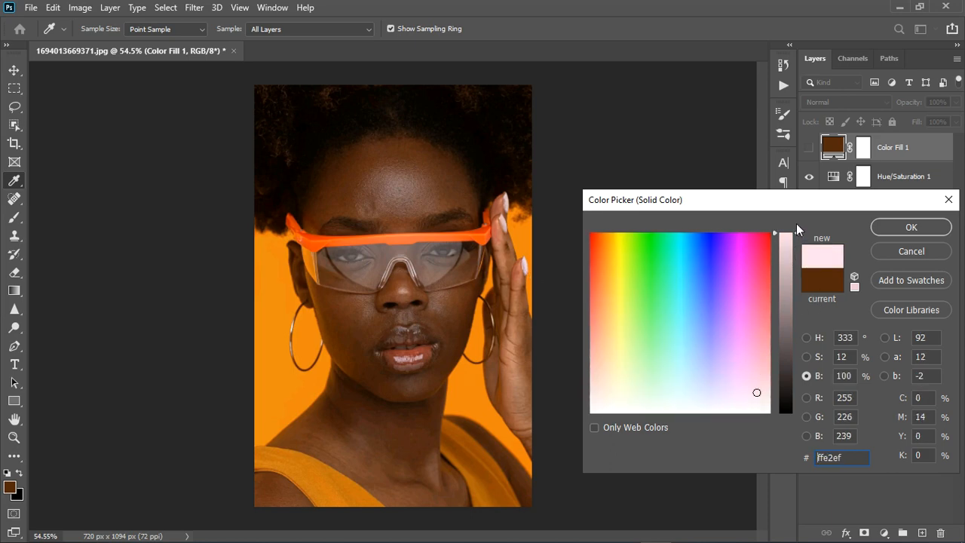
click(895, 231)
click(812, 153)
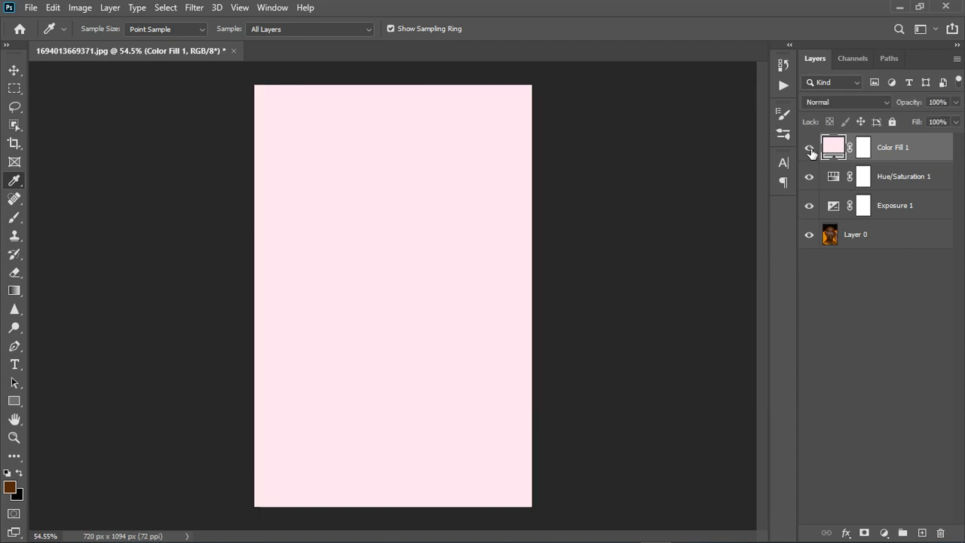
Set the pink fill layer's blend mode to Divide and hide the layer to compare the colour cast
click(844, 103)
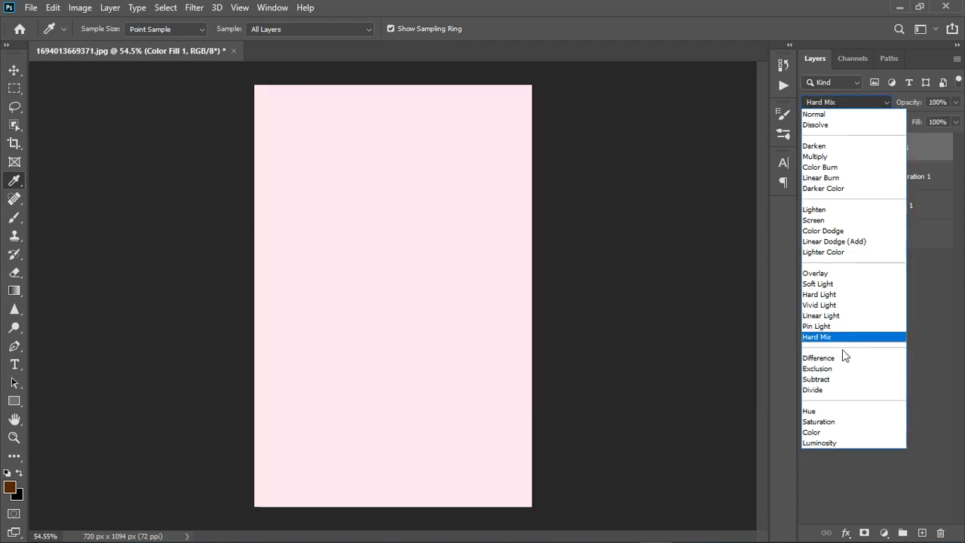
click(837, 390)
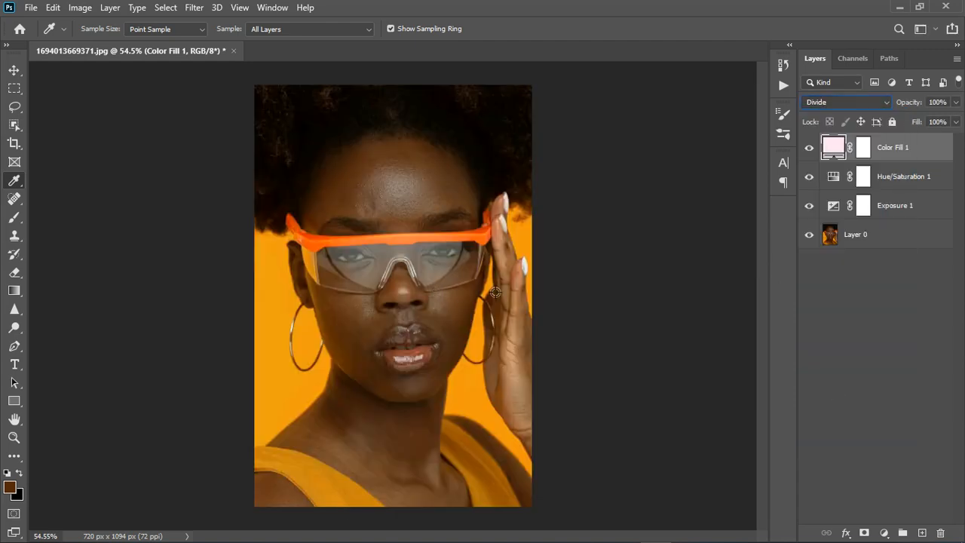
click(812, 153)
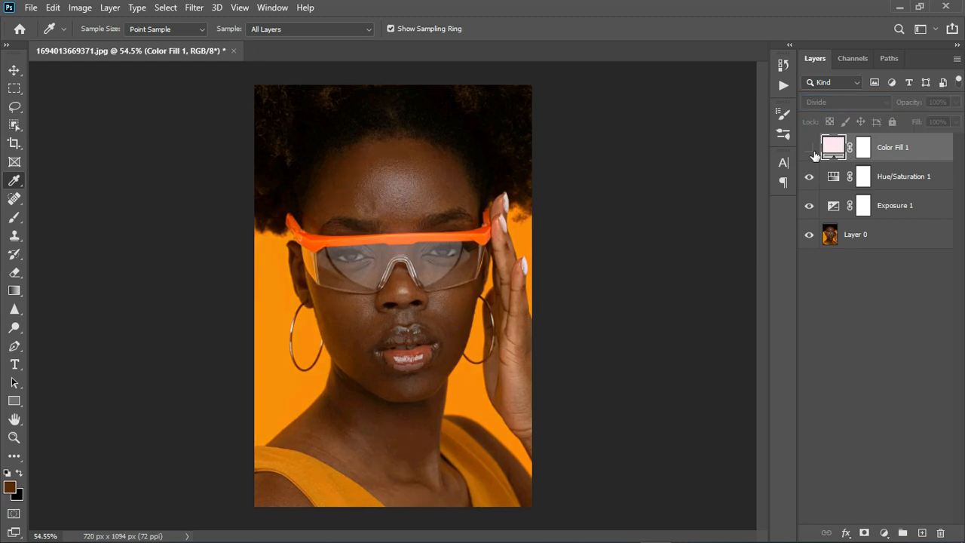
Show the pink Color Fill 1 layer, lower its opacity to 65%, and compare the portrait with the layer hidden and shown
click(811, 151)
scroll(286, 326, up, 2)
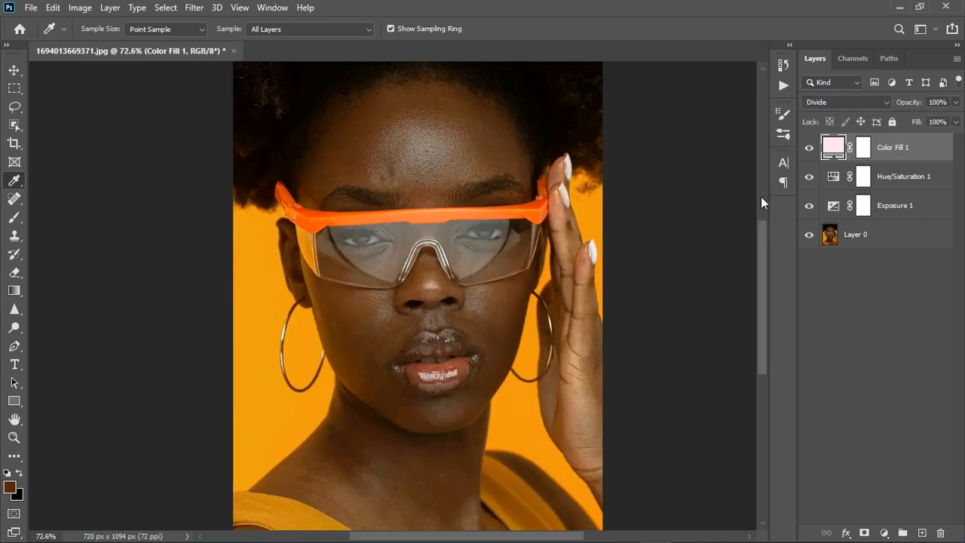
click(953, 121)
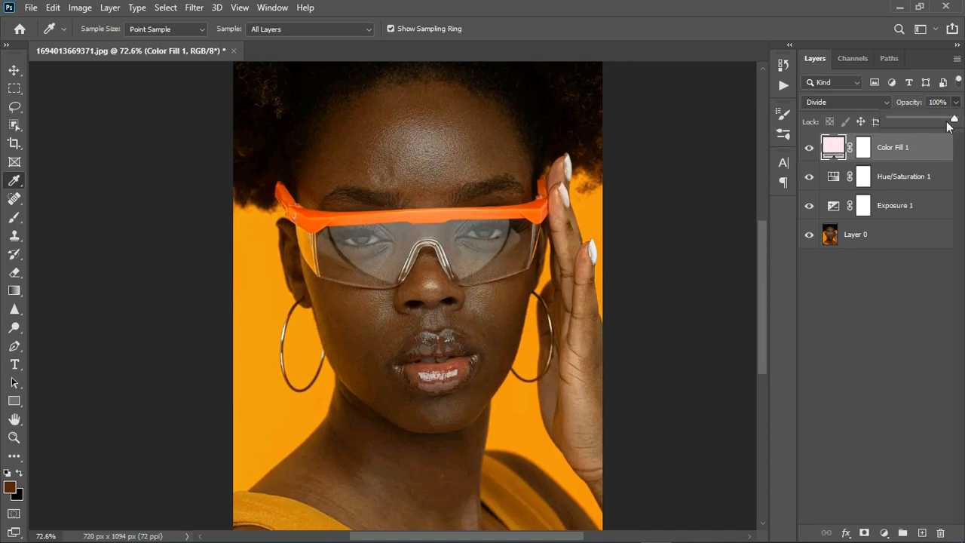
drag(948, 126, 934, 126)
click(811, 150)
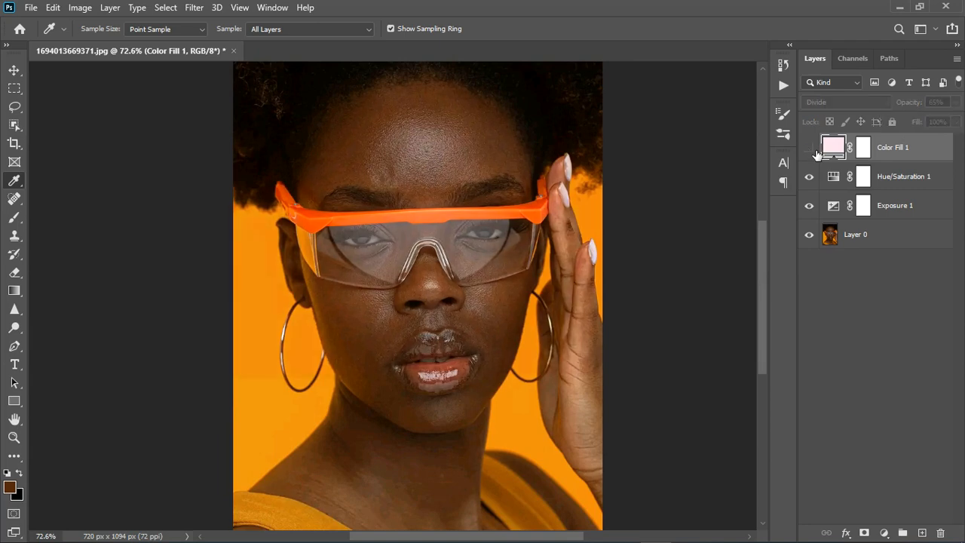
click(811, 150)
scroll(444, 308, down, 2)
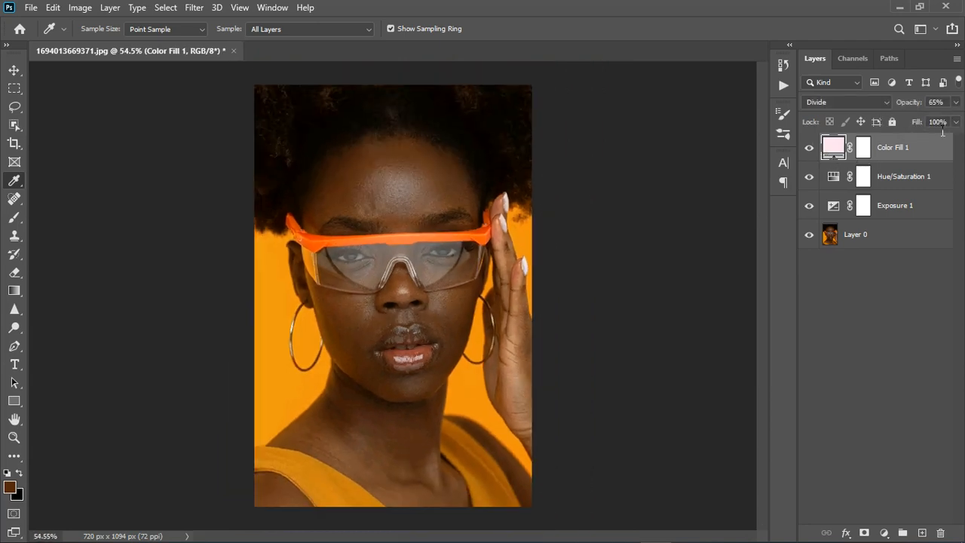
Reduce the opacity of the Color Fill 1 layer to 49% and deselect it
click(955, 102)
drag(933, 121, 930, 123)
click(901, 290)
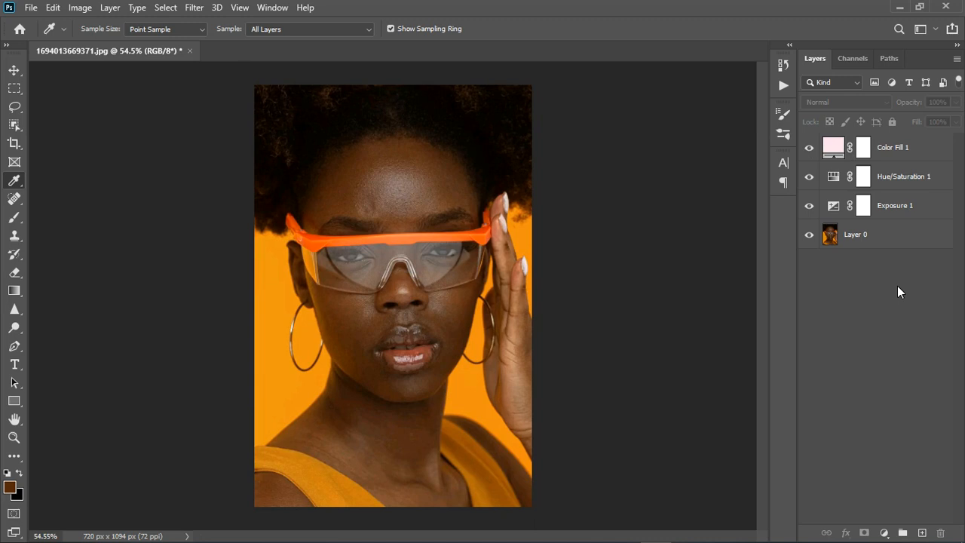
Stamp all visible layers into a new layer above Color Fill 1 and duplicate that merged layer twice
click(927, 159)
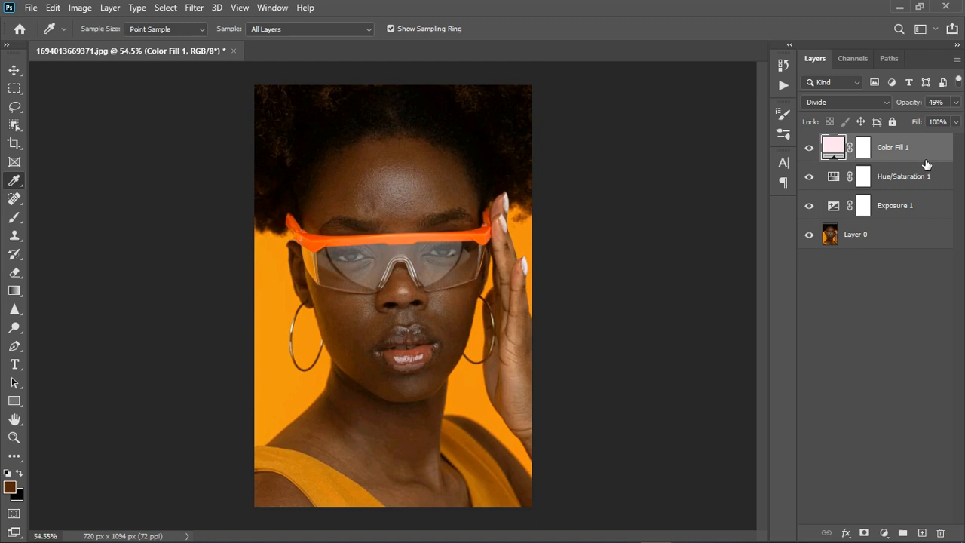
key(ctrl+shift+alt+e)
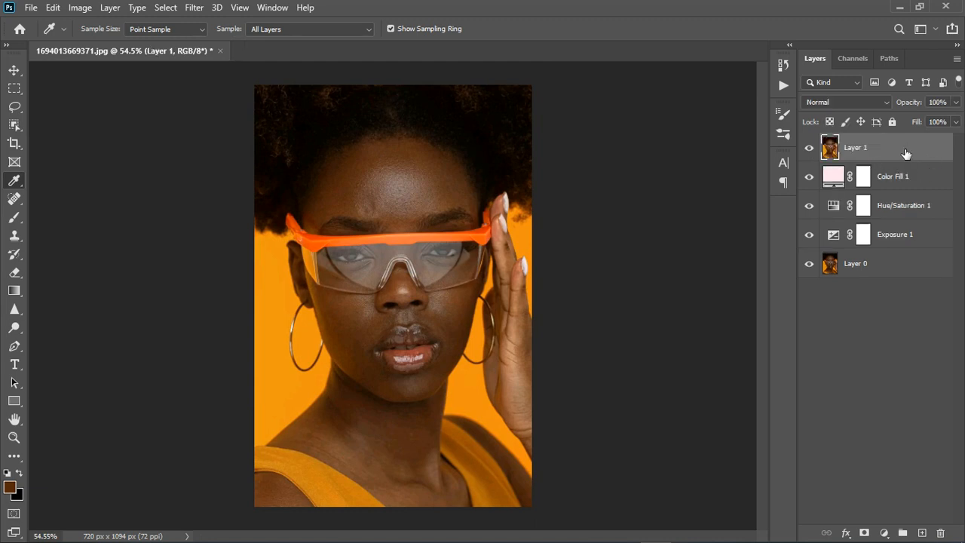
scroll(383, 226, up, 2)
scroll(393, 219, down, 1)
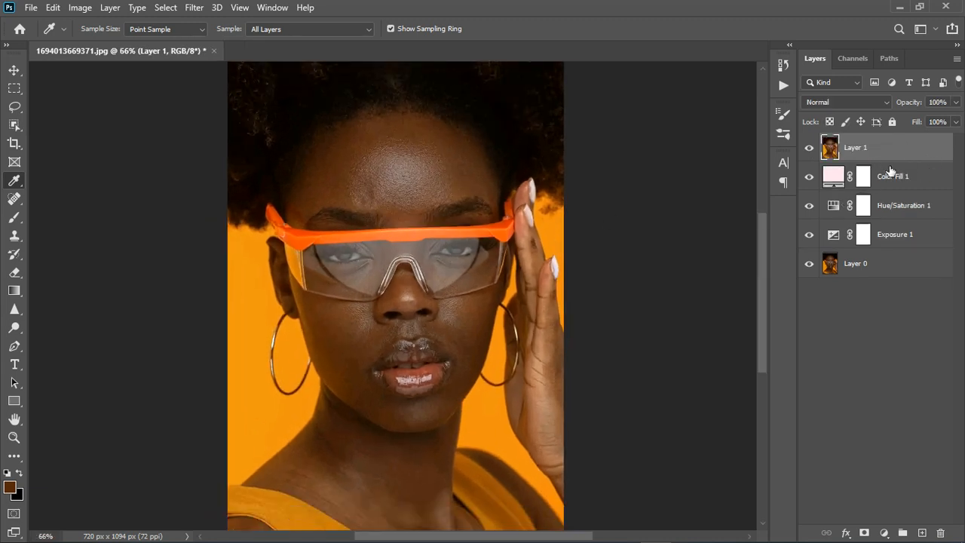
key(ctrl+j)
key(ctrl+j)
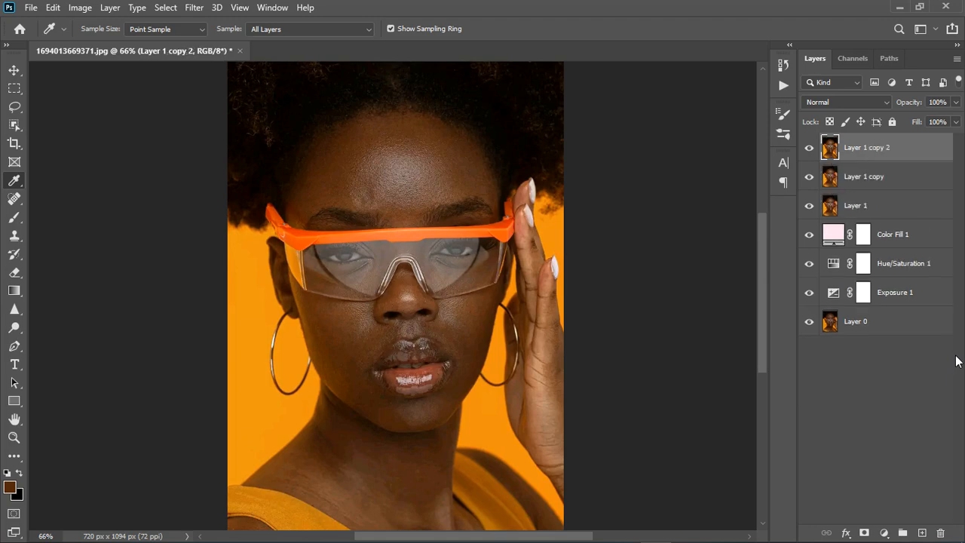
Rename the lower duplicate of the merged layer COLOR and the upper one TEXTURE
double_click(872, 181)
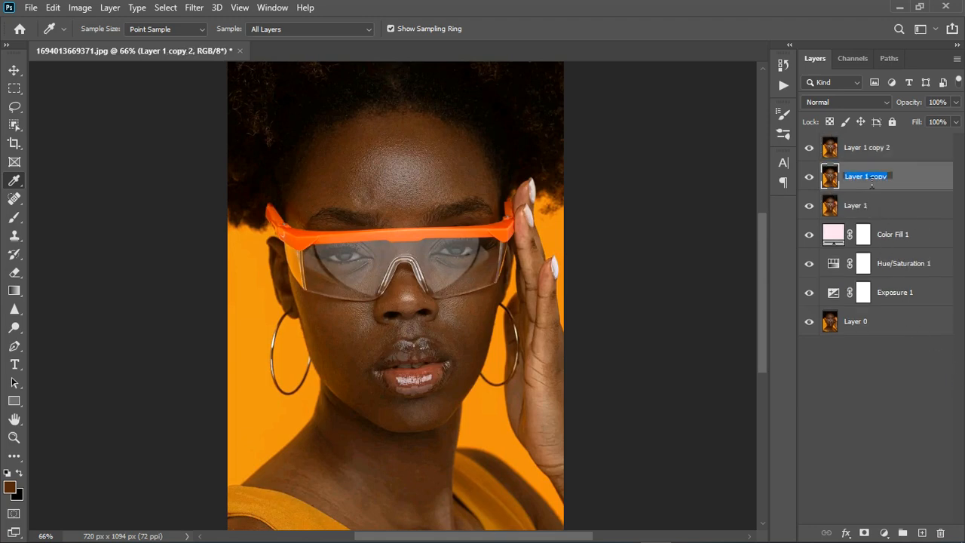
text(co)
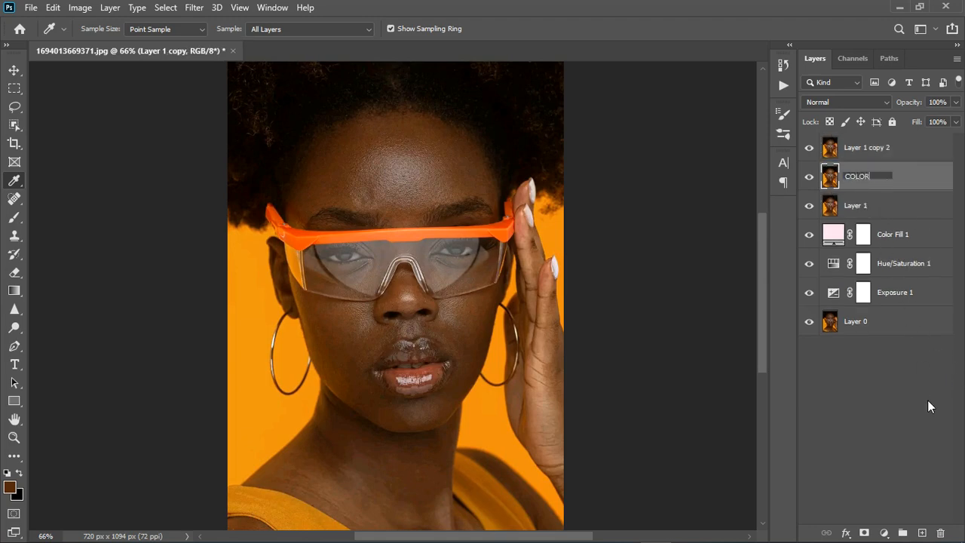
key(Return)
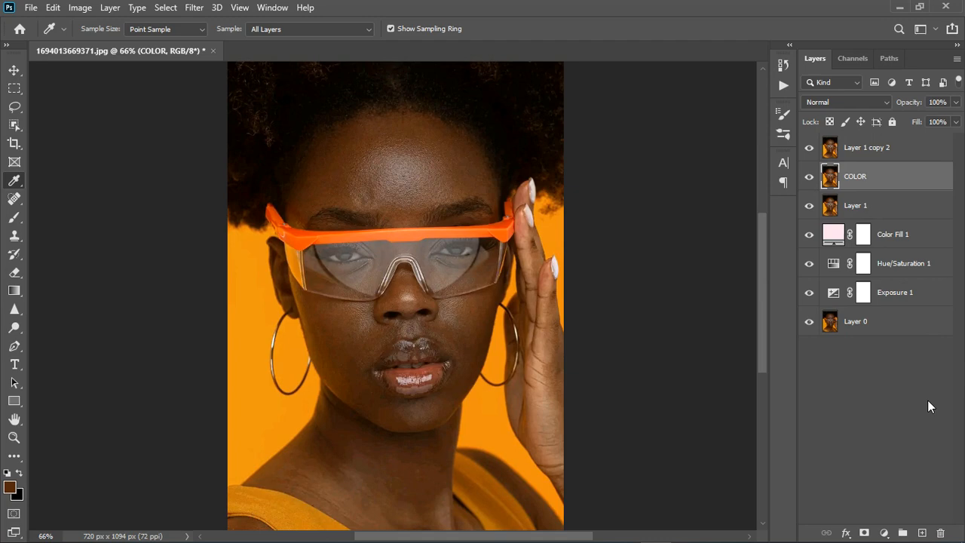
double_click(874, 153)
text(TE)
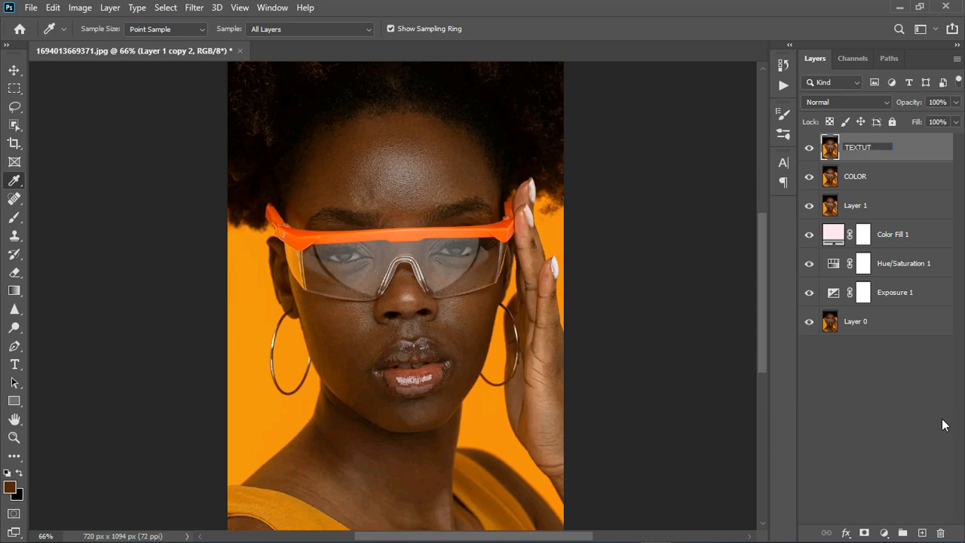
text(XTURE)
key(Return)
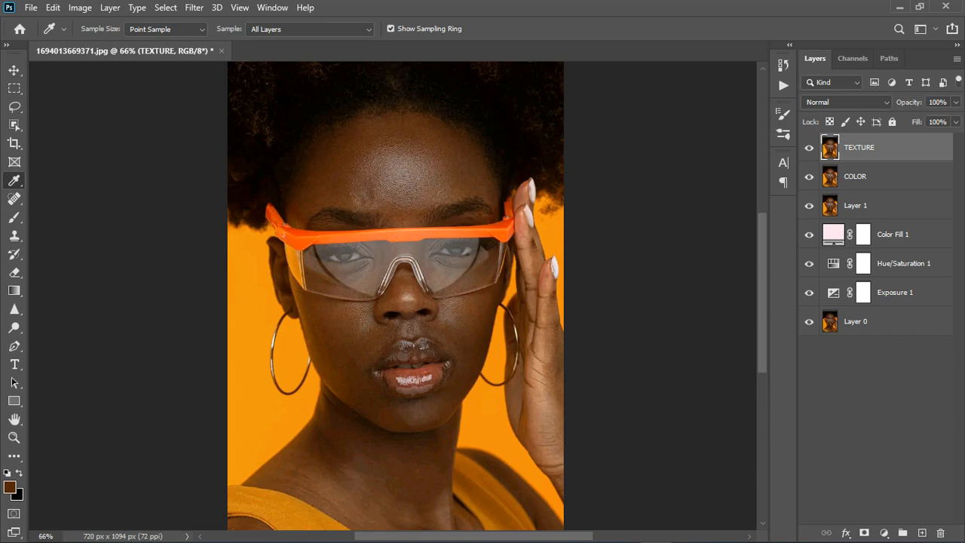
Hide the TEXTURE layer and blur the COLOR layer with a 3.8-pixel Gaussian Blur
click(810, 148)
click(884, 187)
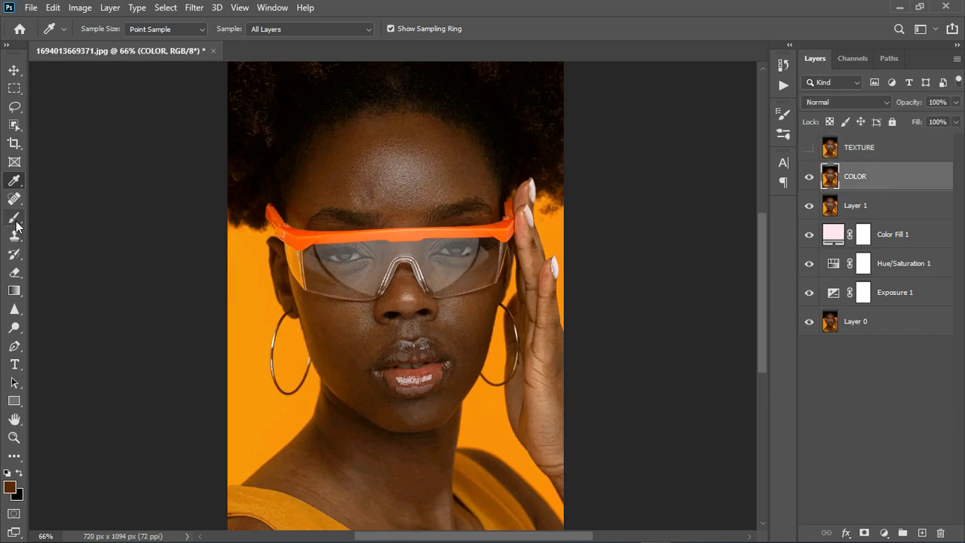
click(194, 8)
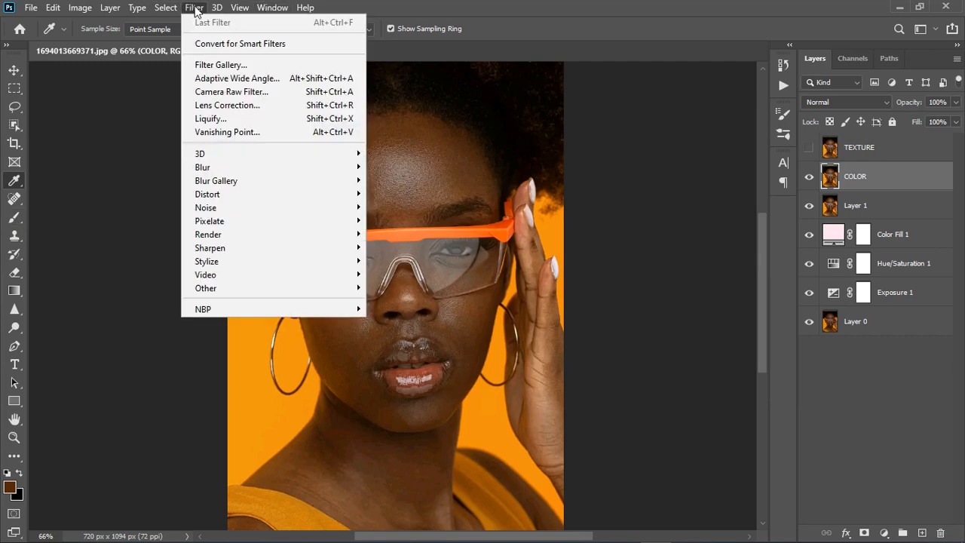
mouse_move(236, 167)
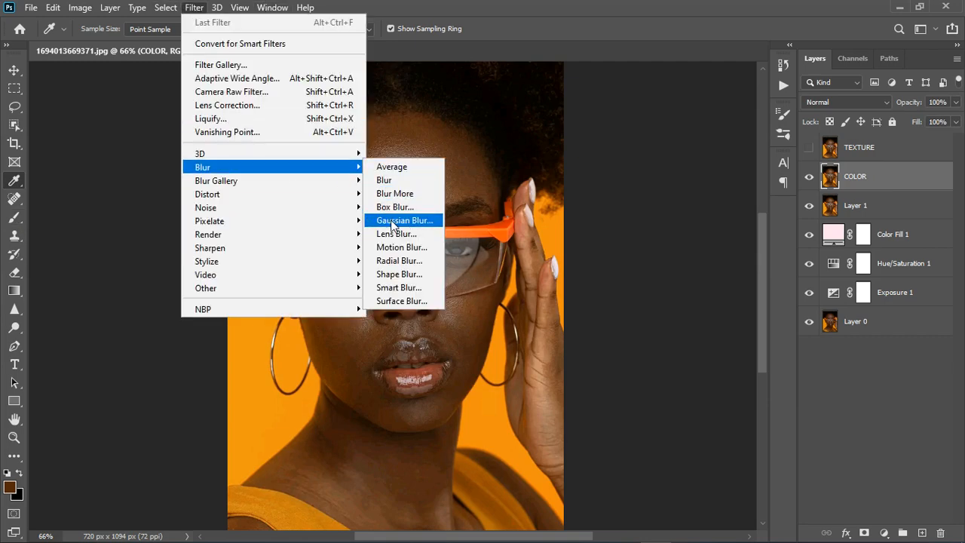
click(392, 220)
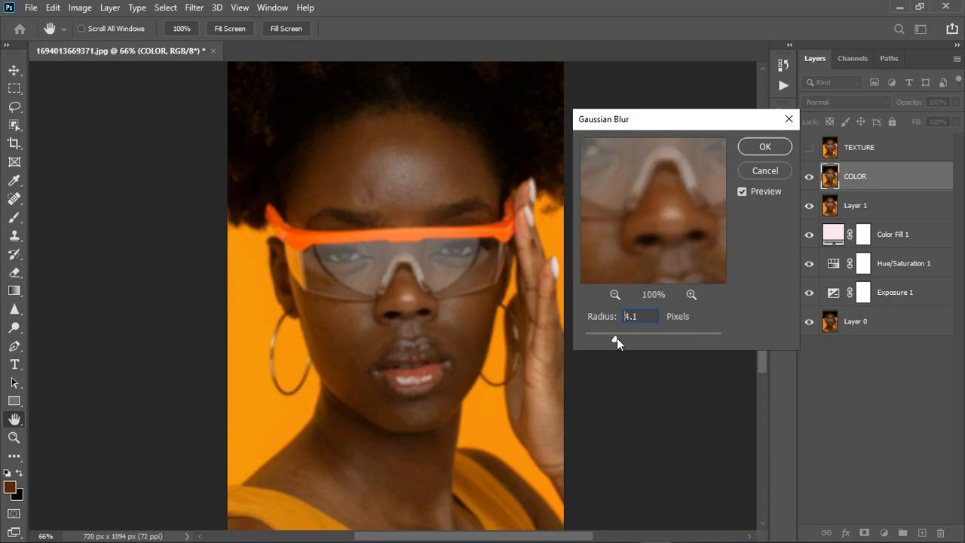
drag(615, 337, 612, 338)
click(612, 338)
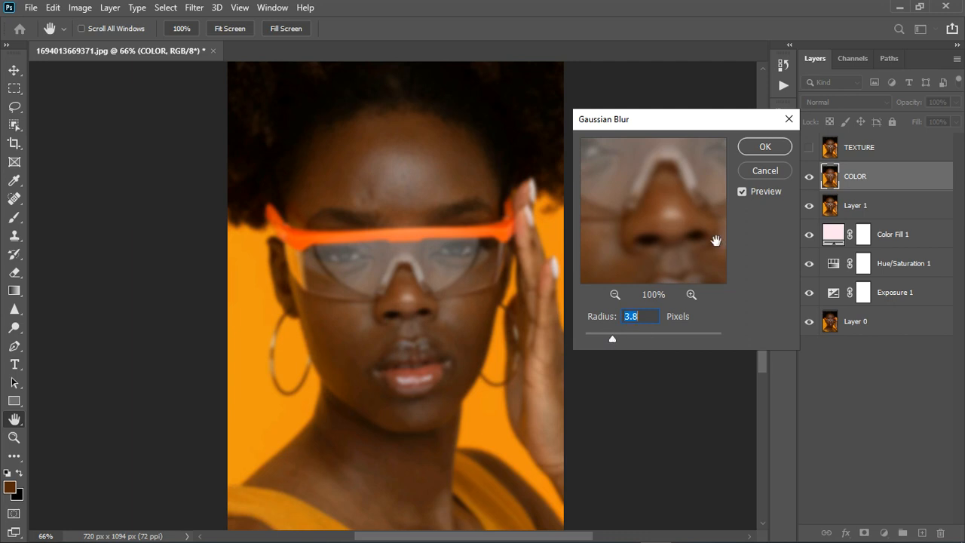
click(764, 147)
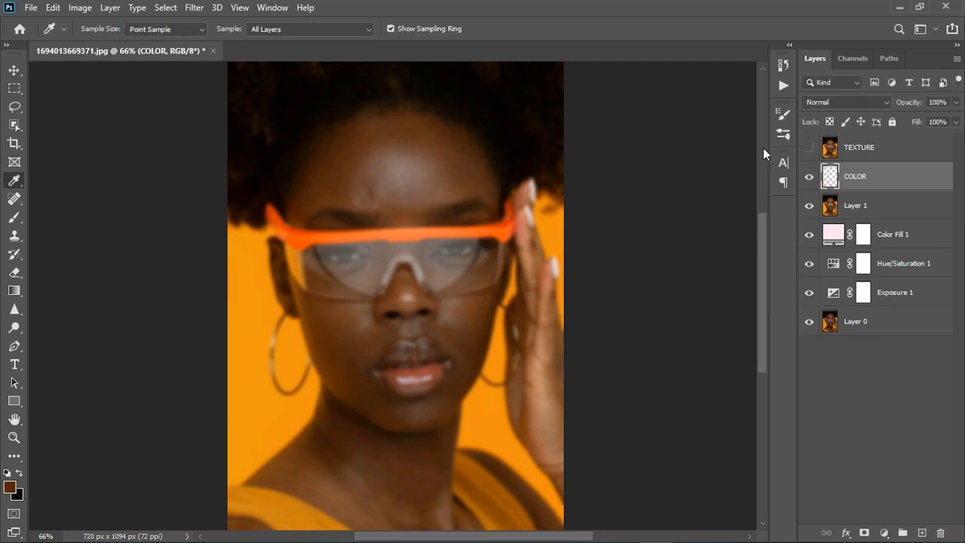
Show the TEXTURE layer and run Apply Image on it with the COLOR layer as source, Subtract blending, scale 2 and offset 128
click(809, 148)
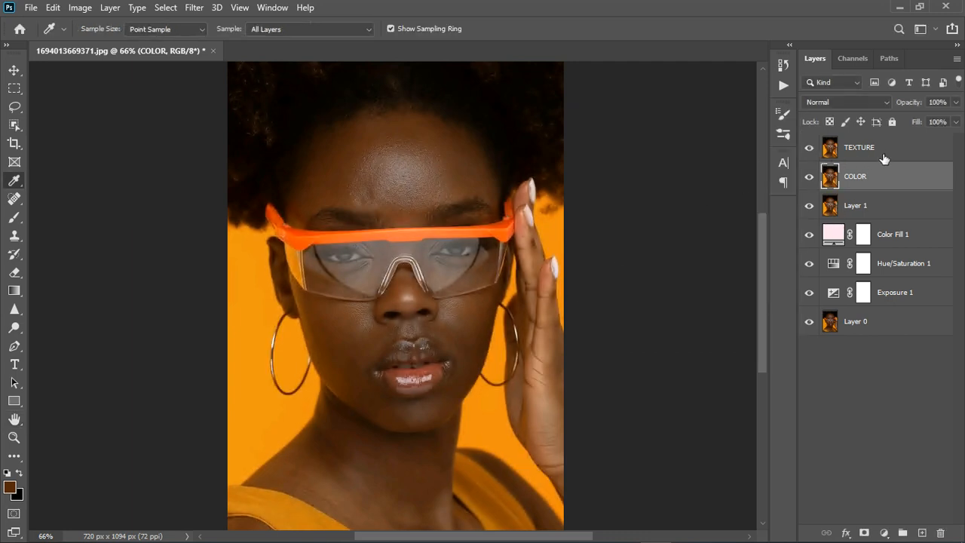
click(914, 149)
click(80, 9)
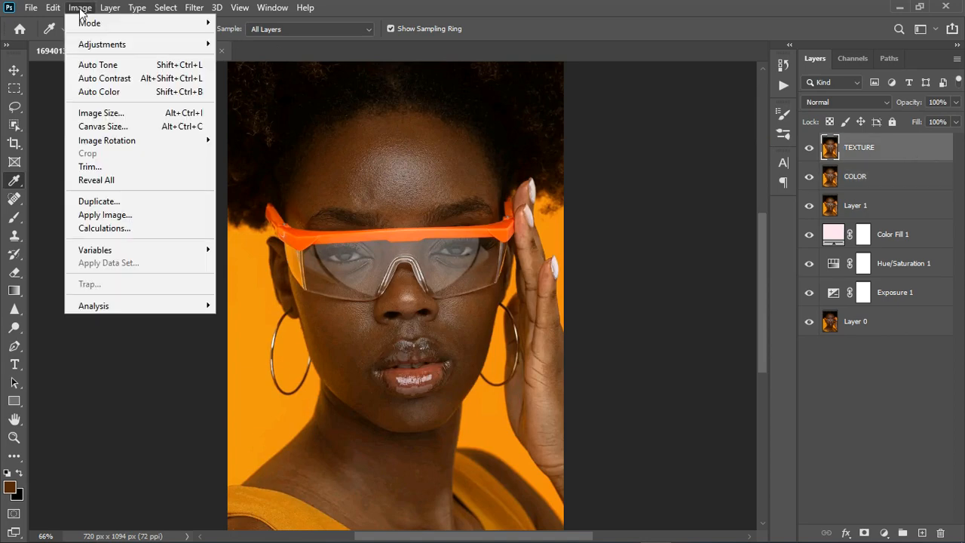
click(104, 215)
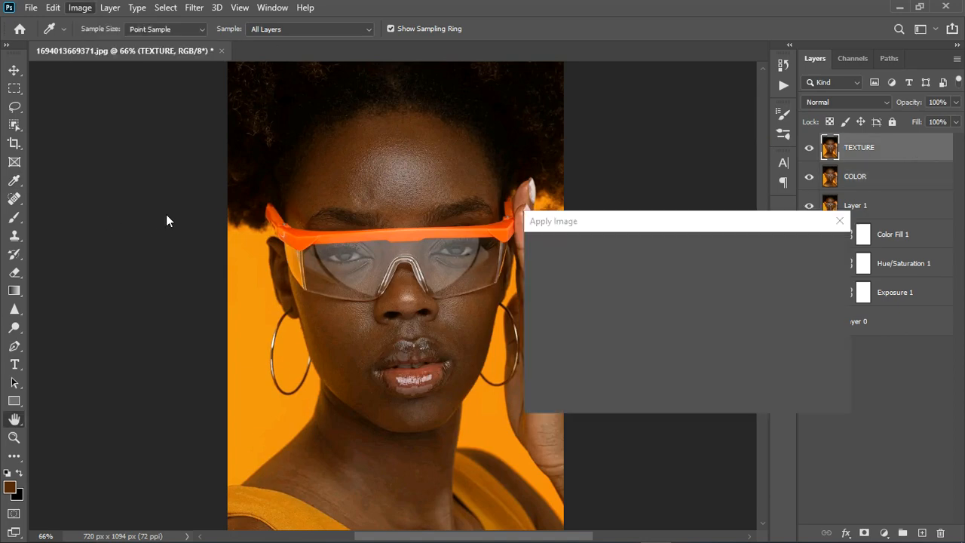
click(674, 268)
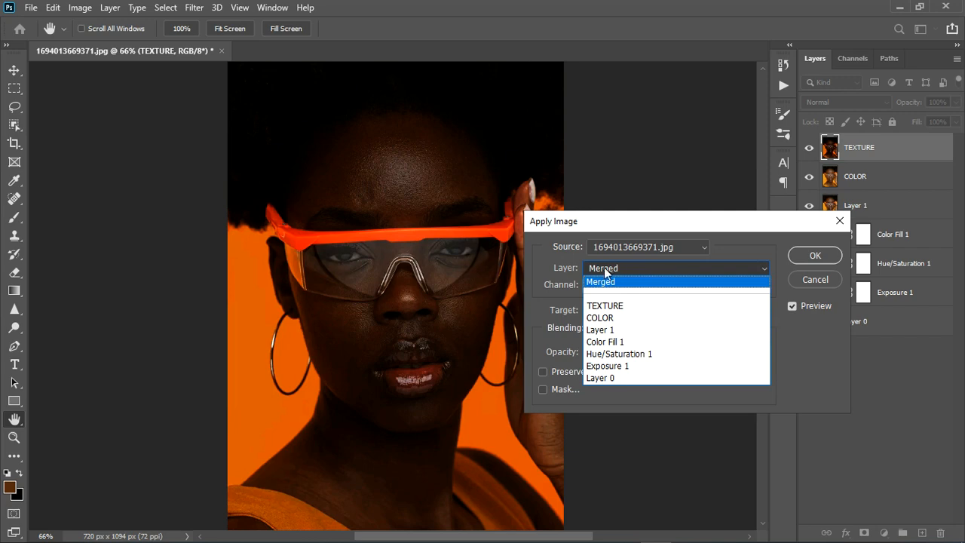
click(605, 317)
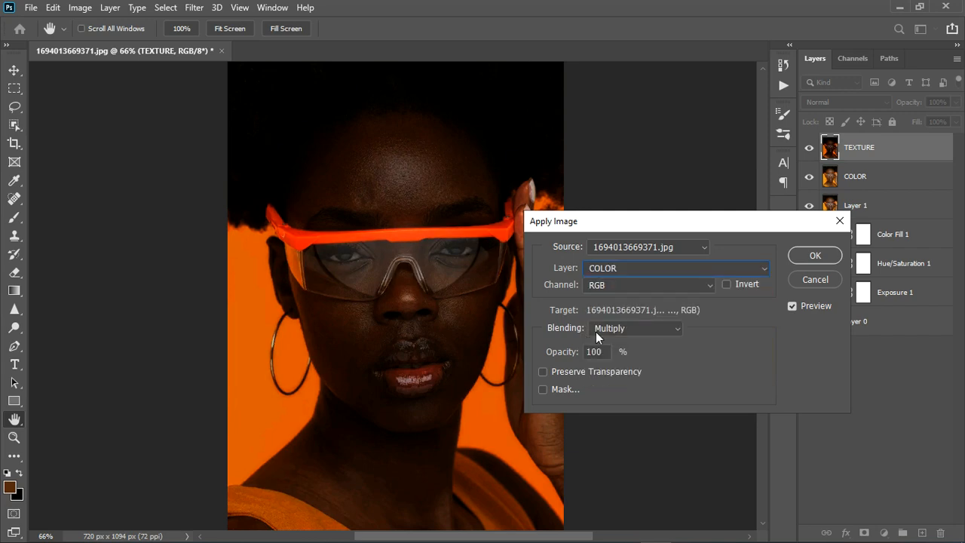
click(669, 333)
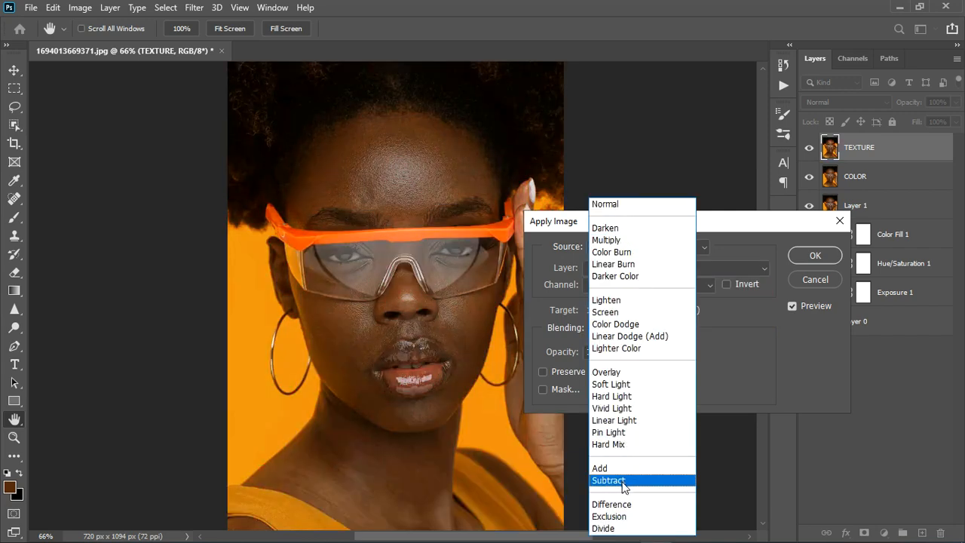
click(629, 478)
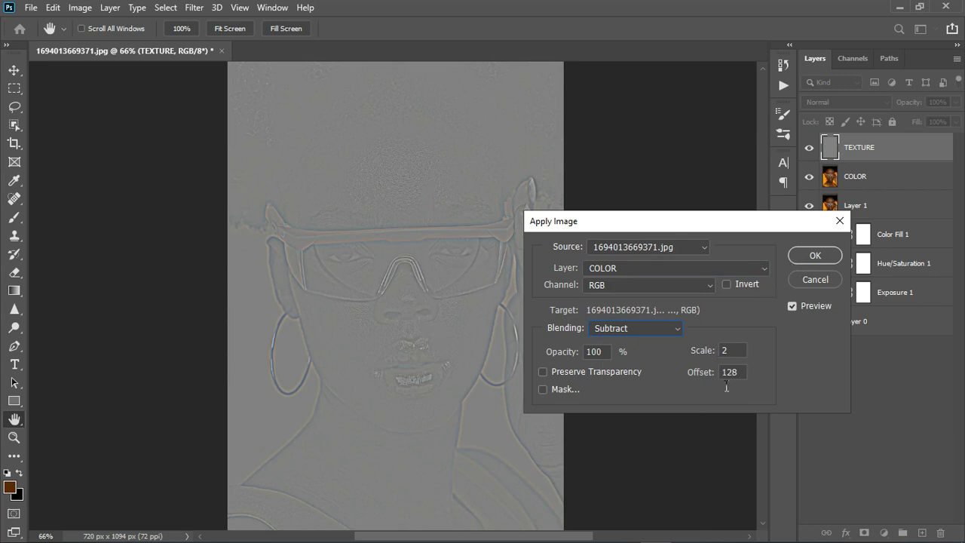
click(814, 255)
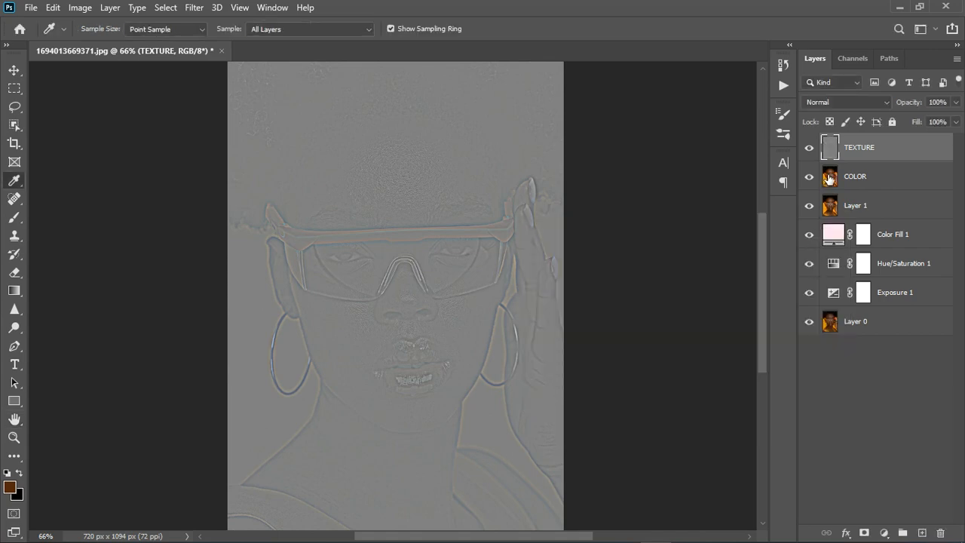
Set the TEXTURE layer's blend mode to Linear Light and group it with the COLOR layer
click(838, 103)
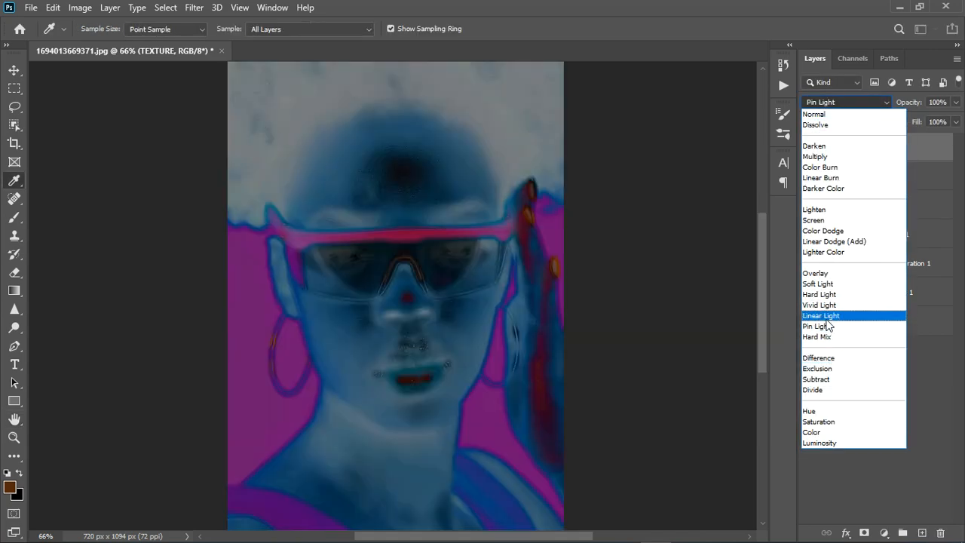
click(826, 317)
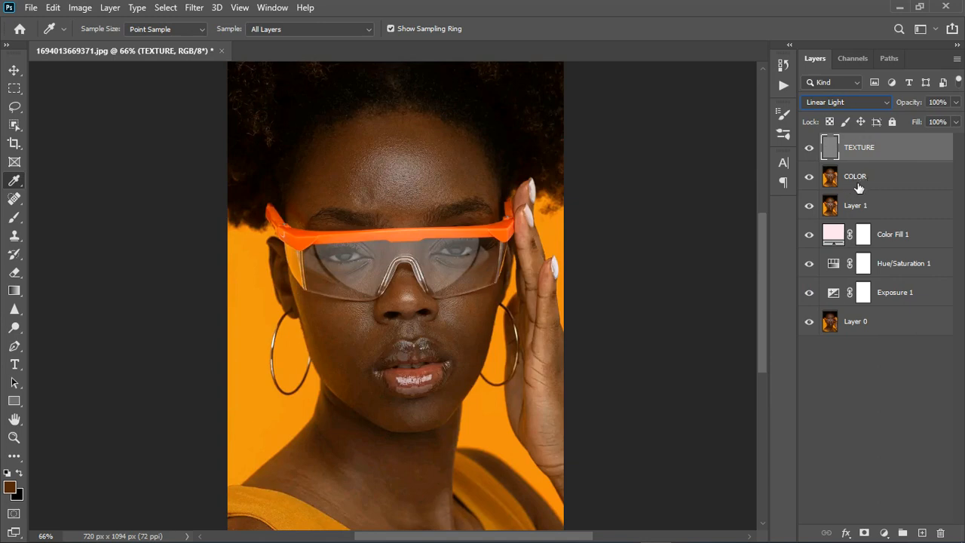
shift+click(892, 185)
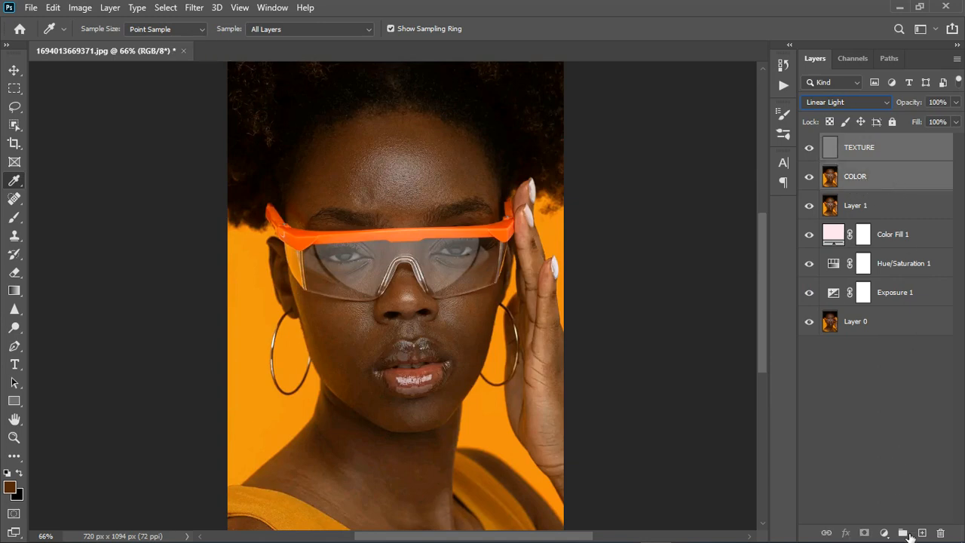
key(ctrl+g)
Select the COLOR layer inside the new group and switch to the Mixer Brush tool
click(825, 142)
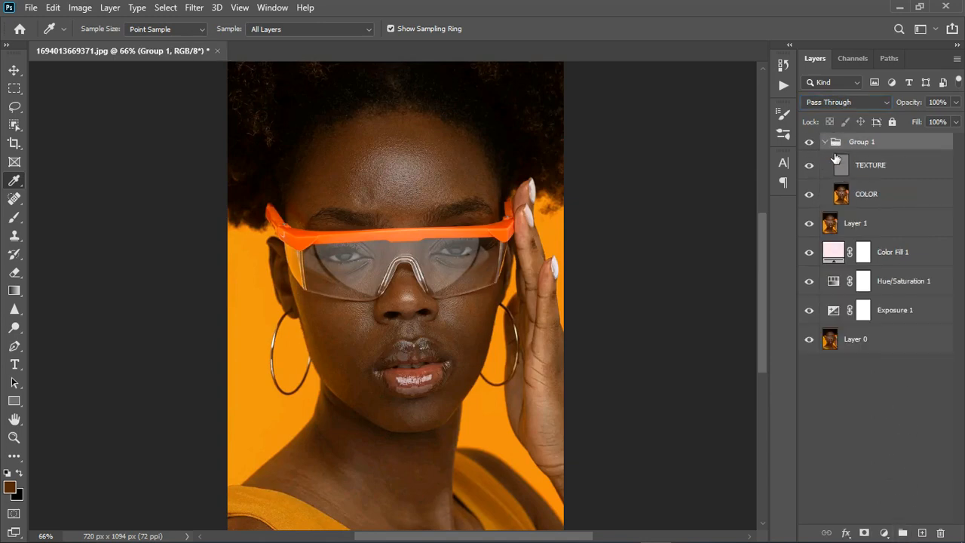
click(902, 198)
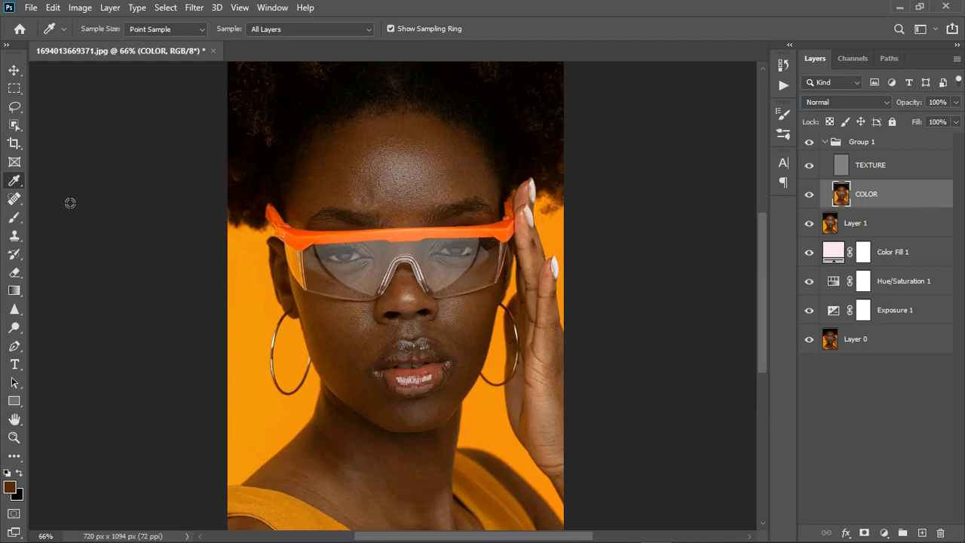
drag(14, 218, 65, 258)
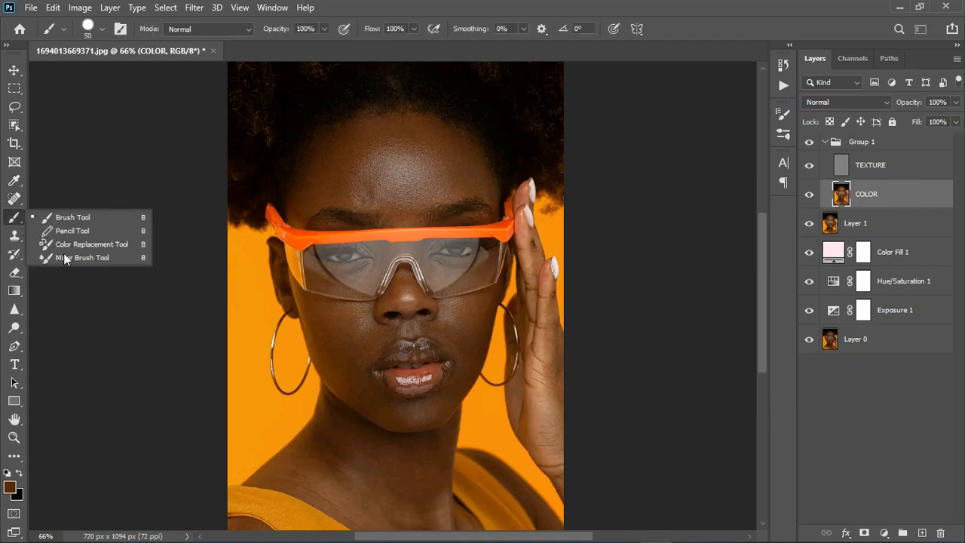
click(66, 258)
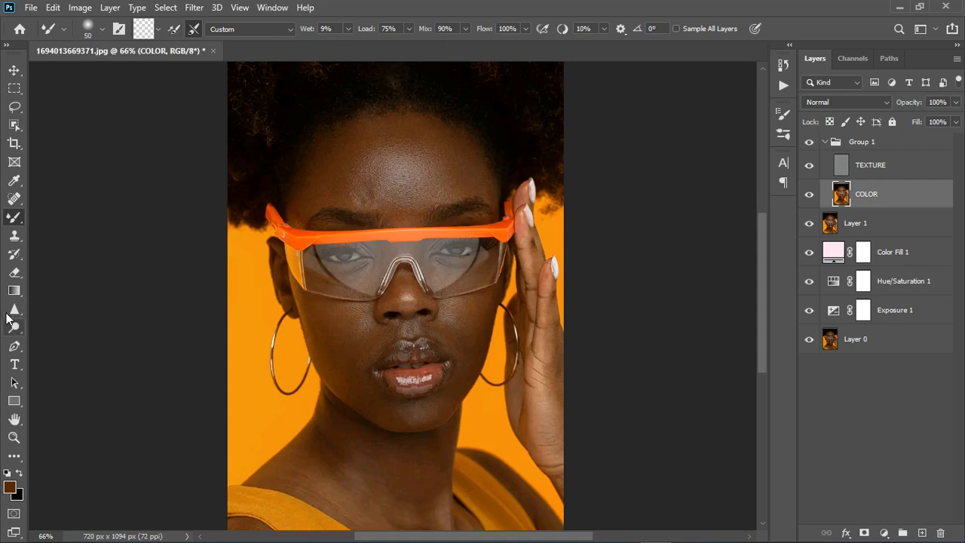
click(857, 172)
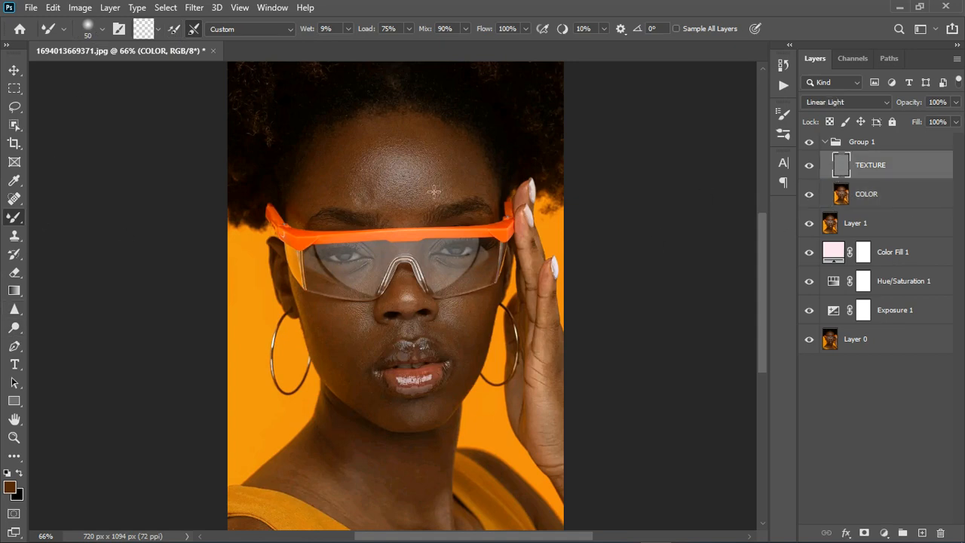
click(10, 238)
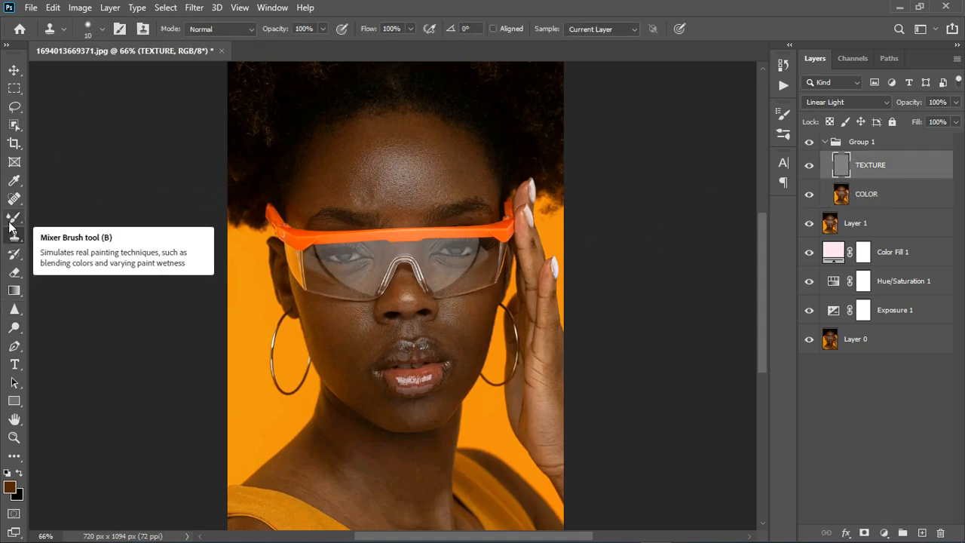
click(11, 220)
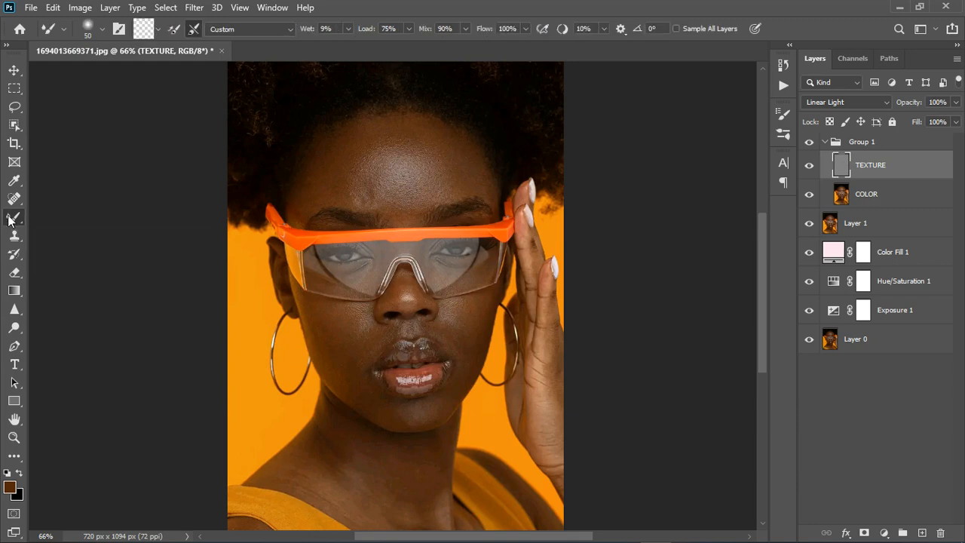
click(905, 206)
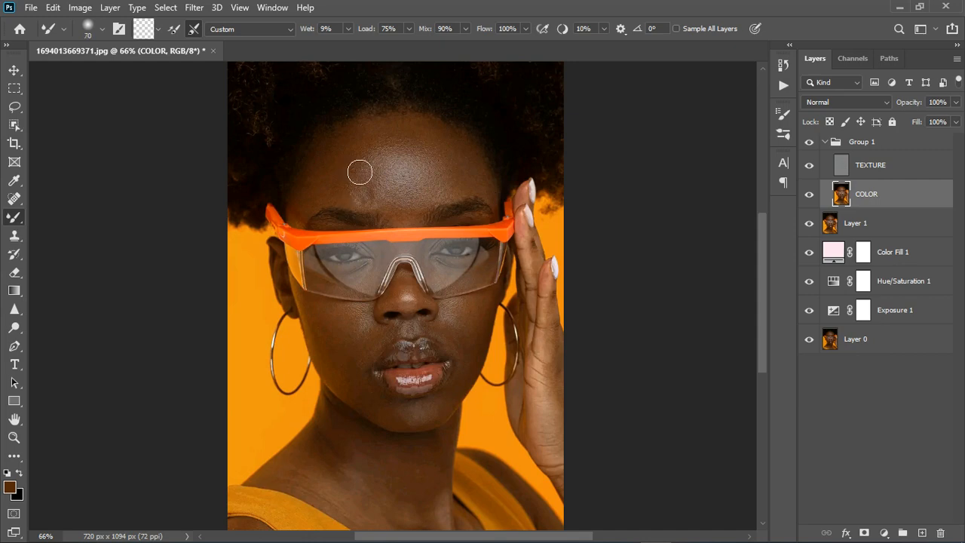
Blend the forehead skin tones on the COLOR layer using the Mixer Brush at 70 pixels
scroll(362, 173, up, 4)
key(bracketright)
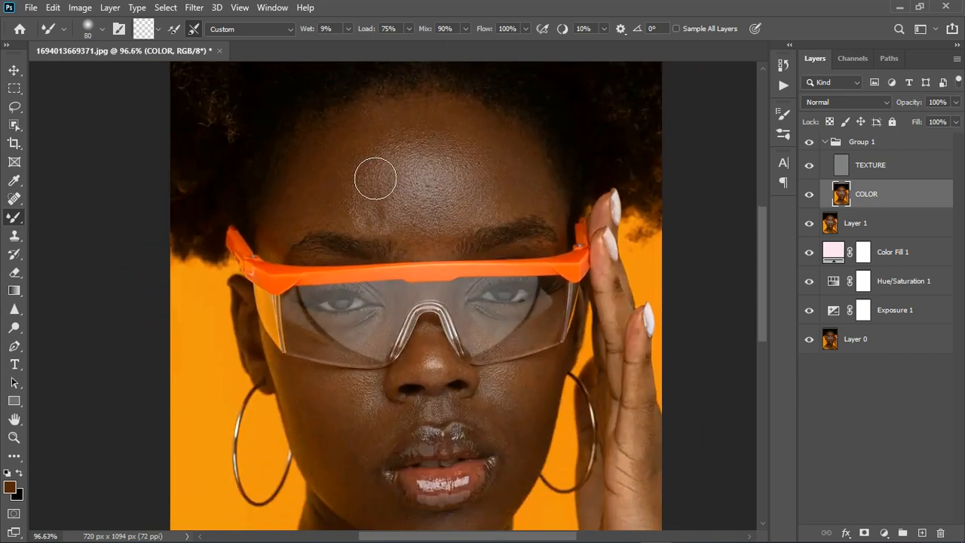
key(bracketleft)
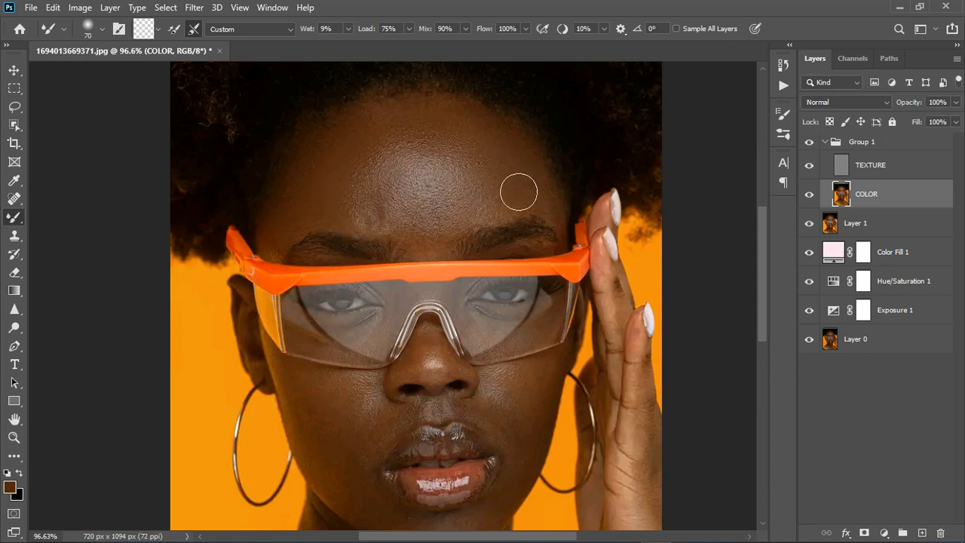
scroll(407, 346, down, 1)
scroll(371, 429, up, 2)
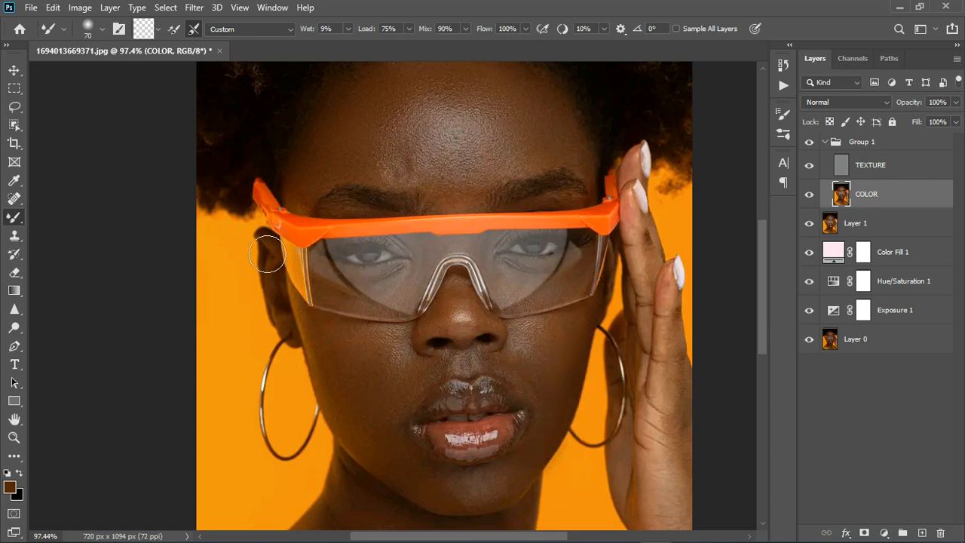
Outline a freehand Lasso selection around the skin patch on the forehead's left side, between hairline and eyebrow
click(13, 105)
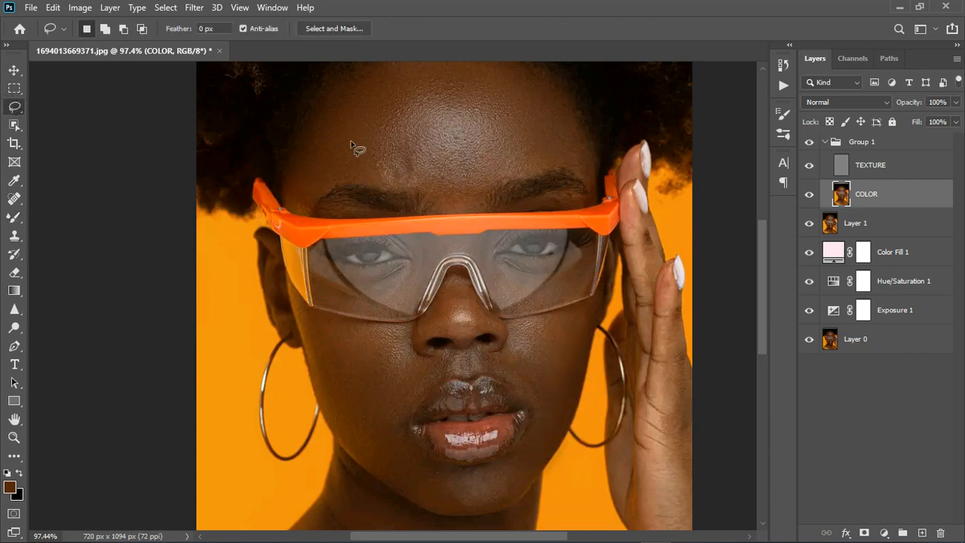
mouse_move(349, 101)
mouse_down()
mouse_move(378, 80)
mouse_move(419, 80)
mouse_up()
mouse_move(395, 132)
mouse_down()
mouse_move(394, 157)
mouse_move(369, 177)
mouse_up()
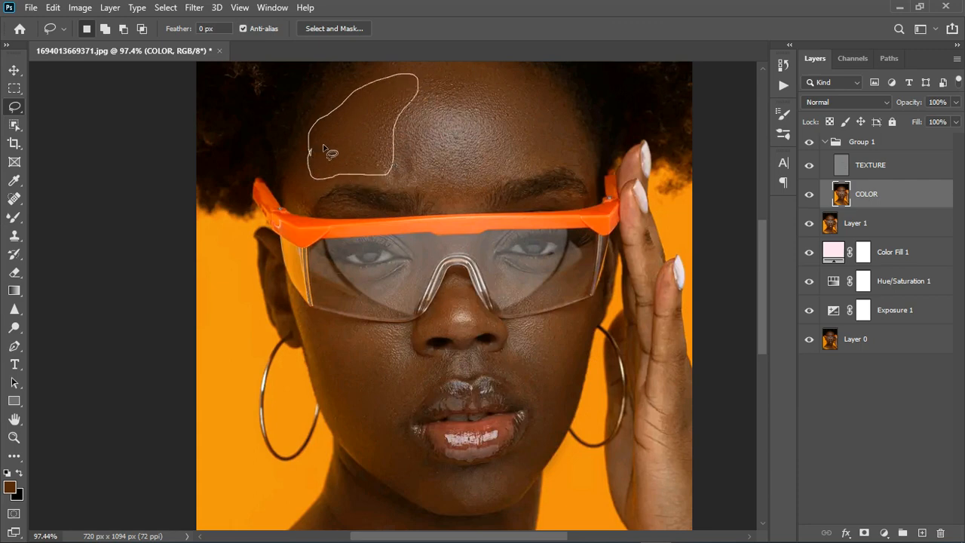
drag(323, 145, 324, 148)
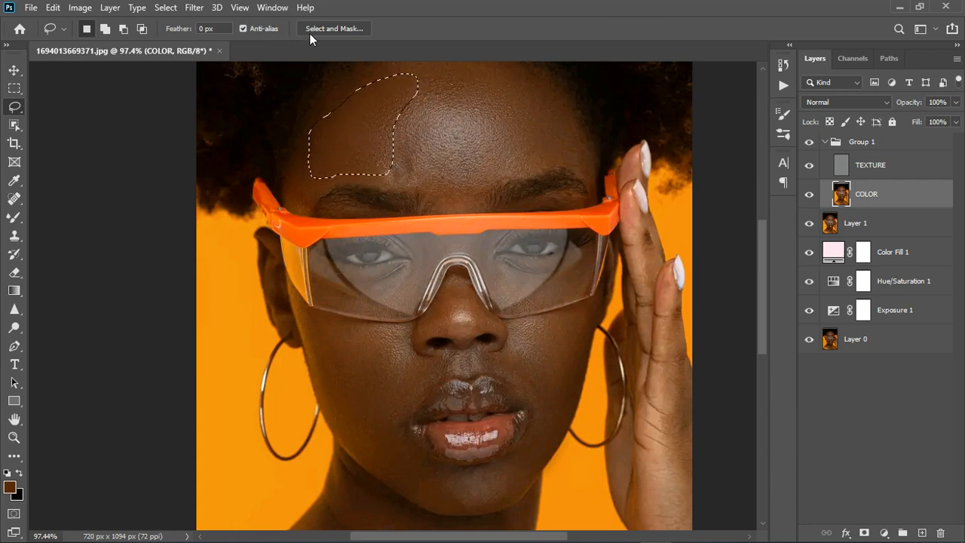
Apply a Gaussian Blur with a slightly larger radius to the selected forehead patch on the COLOR layer
click(193, 9)
mouse_move(328, 167)
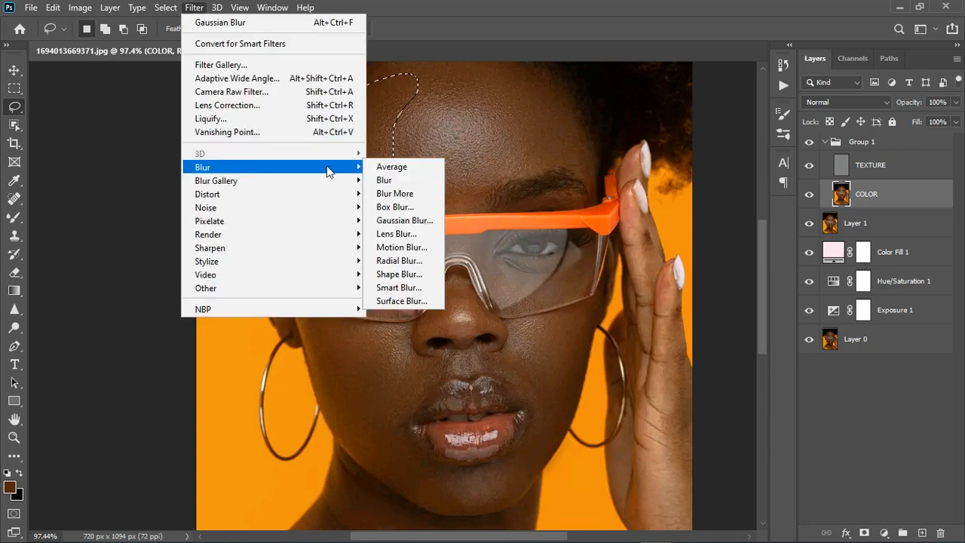
click(412, 225)
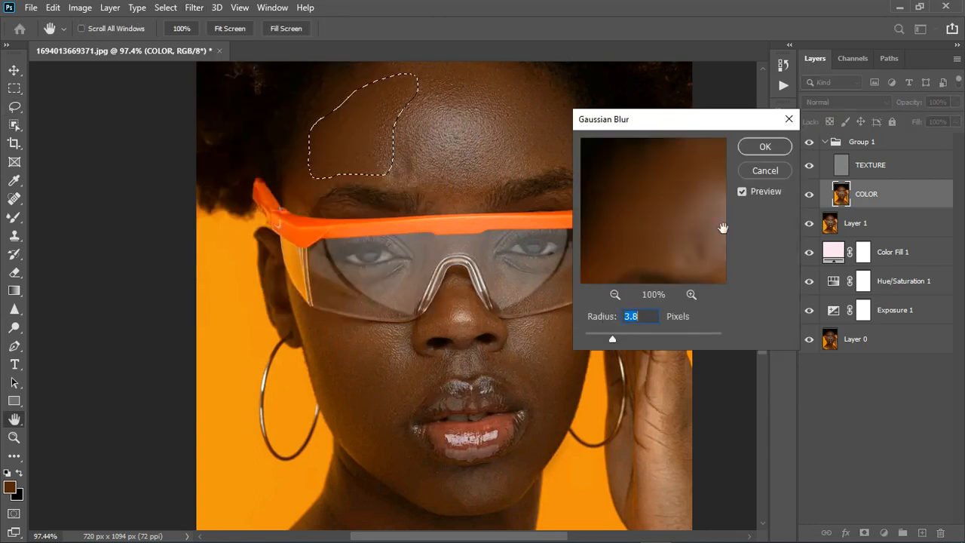
drag(613, 338, 620, 339)
click(765, 147)
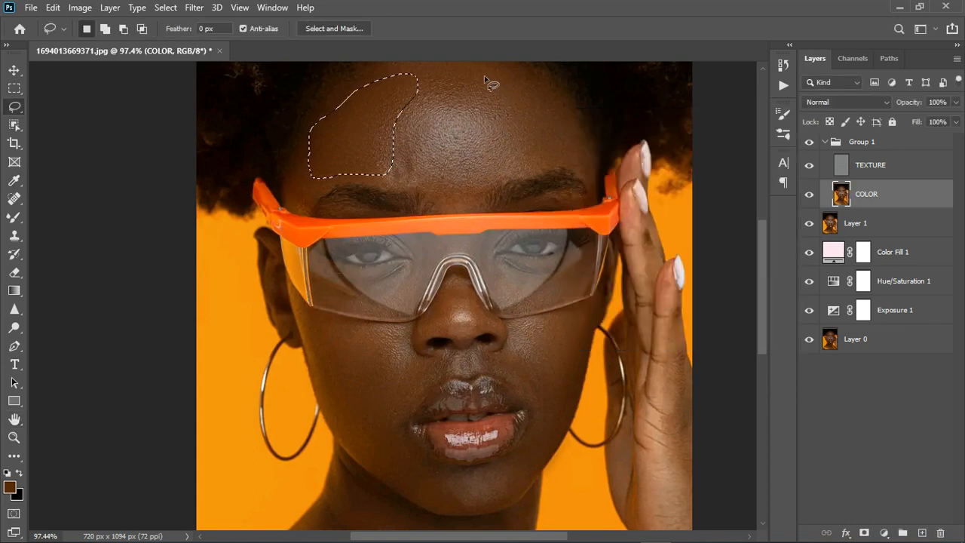
Lasso the upper and right edge of the forehead highlight, repeat the last Gaussian Blur on it and deselect
drag(428, 99, 507, 101)
mouse_move(529, 166)
mouse_down()
mouse_move(575, 163)
mouse_move(577, 140)
mouse_up()
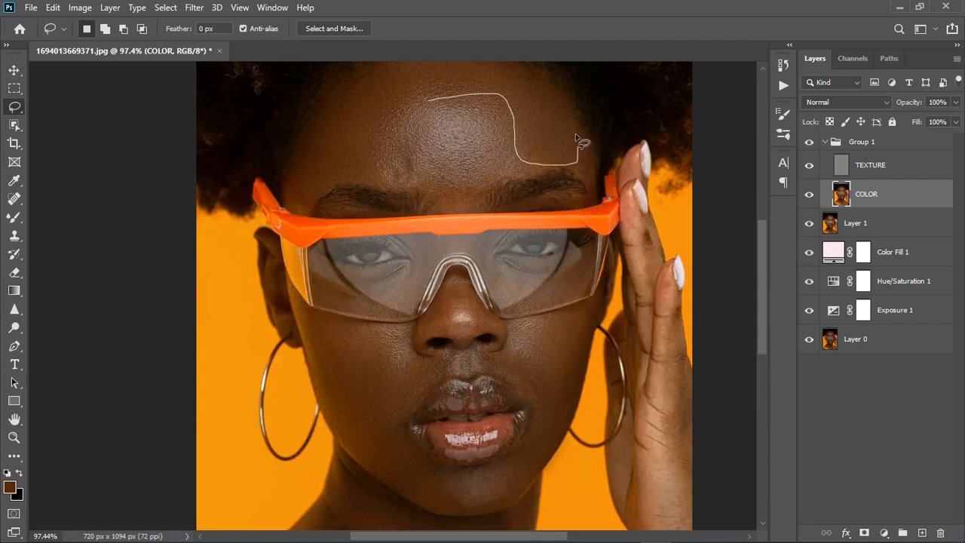
drag(418, 92, 419, 94)
click(195, 9)
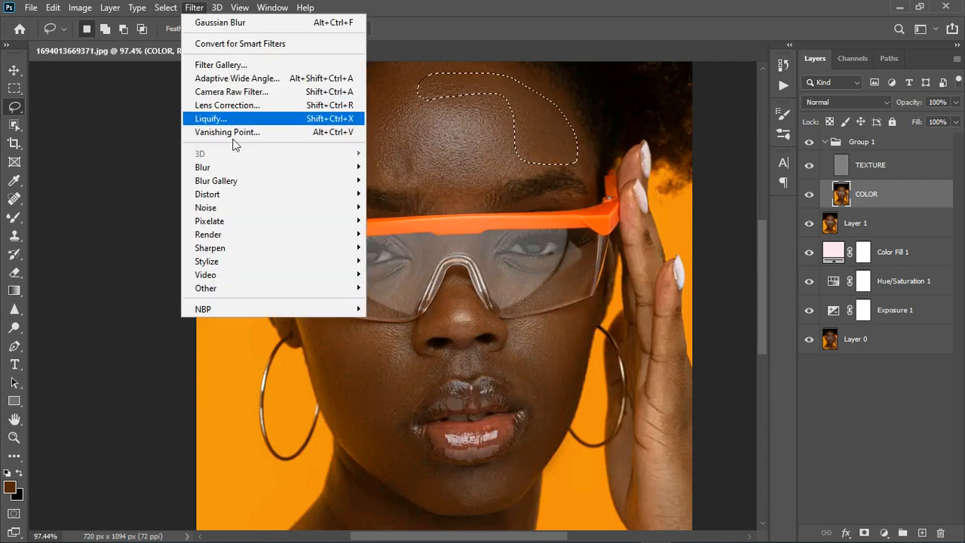
click(213, 24)
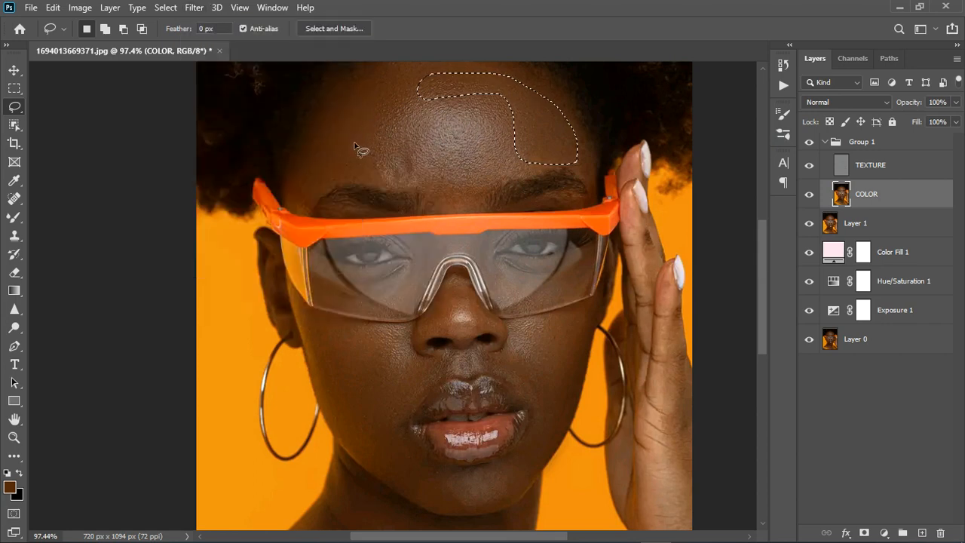
key(ctrl+d)
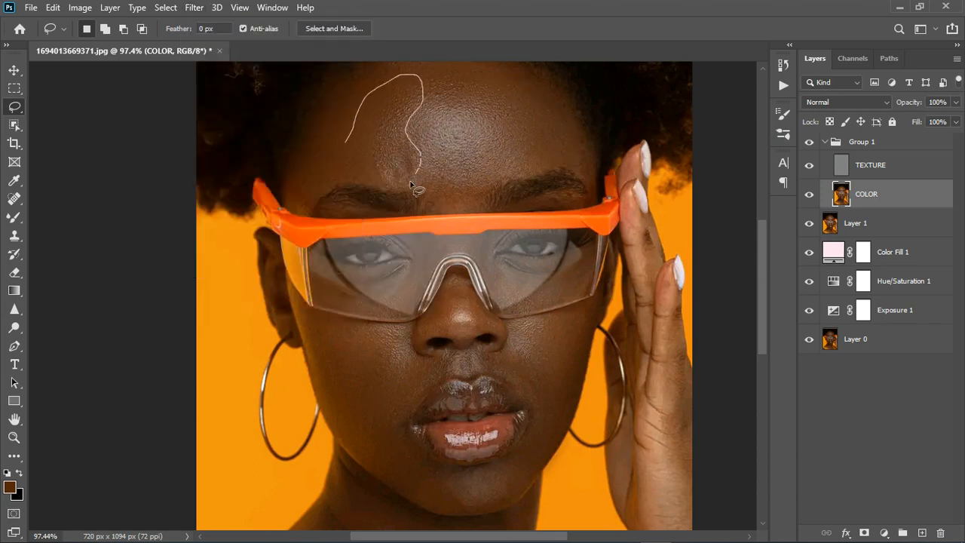
Lasso the forehead area left of the highlight down to the eyebrow, reapply the Gaussian Blur and deselect
mouse_move(413, 185)
mouse_down()
mouse_move(375, 183)
mouse_move(345, 142)
mouse_up()
click(196, 8)
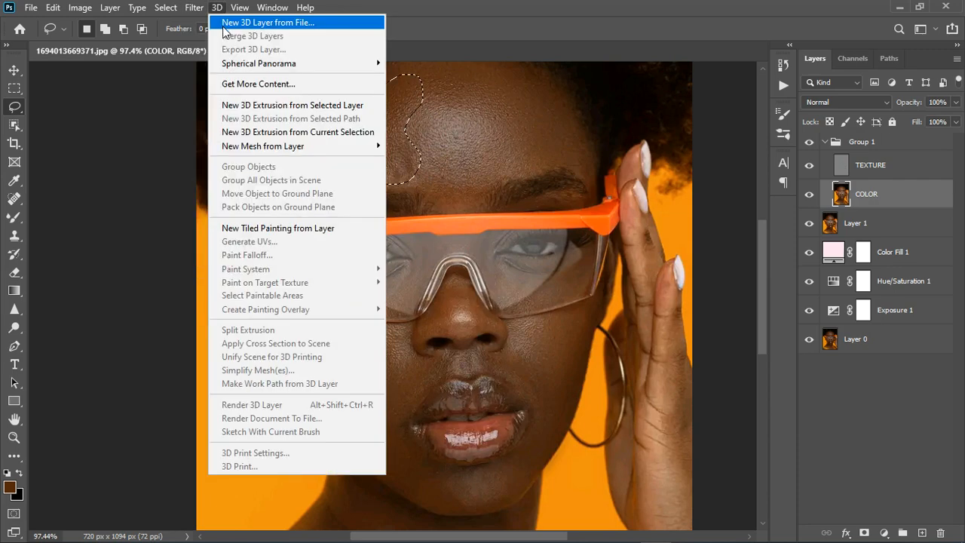
click(198, 9)
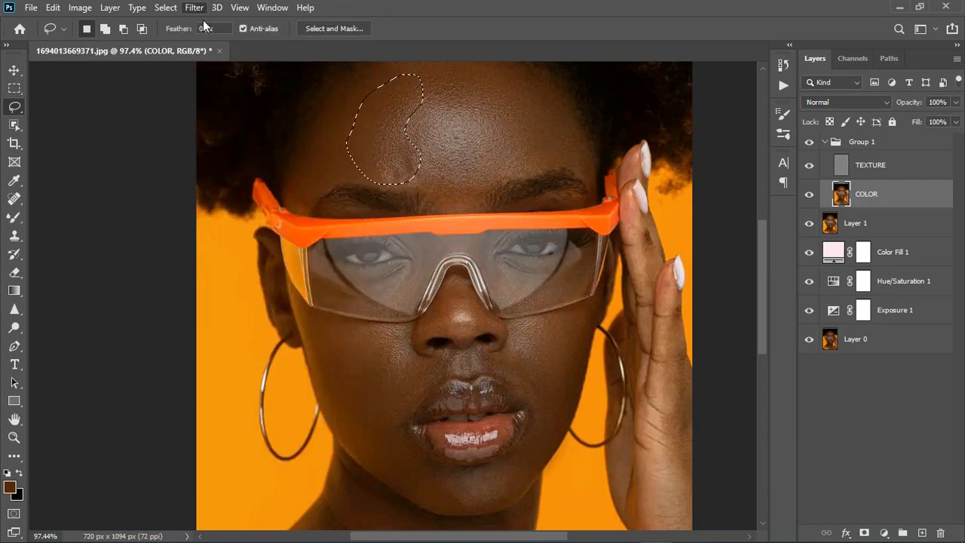
click(558, 132)
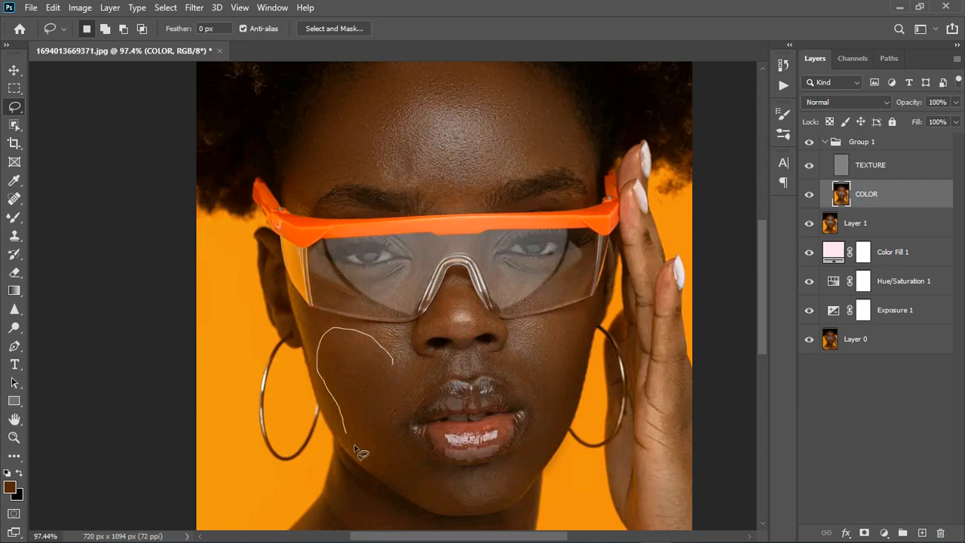
Lasso the left cheek below the glasses, reapply the last Gaussian Blur to it and clear the selection
drag(393, 437, 393, 349)
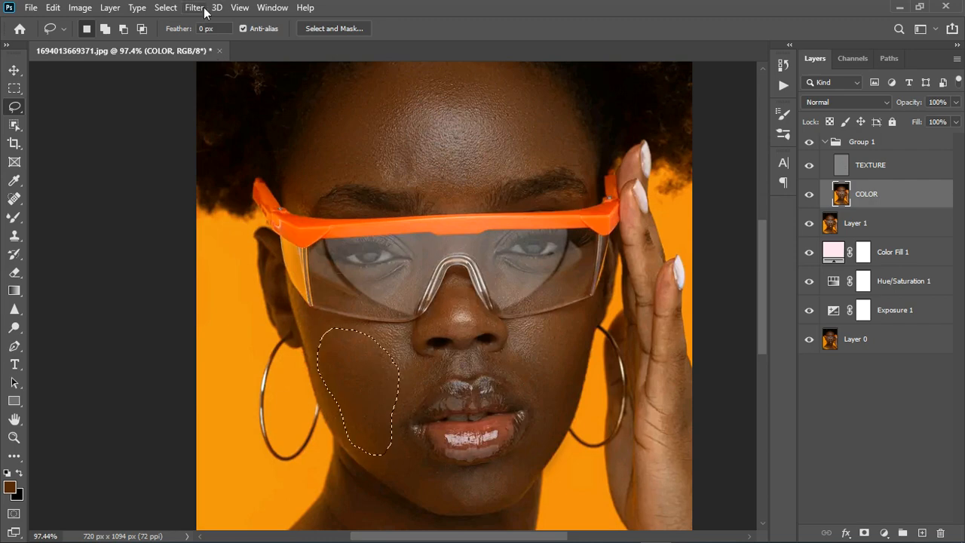
click(215, 7)
key(Escape)
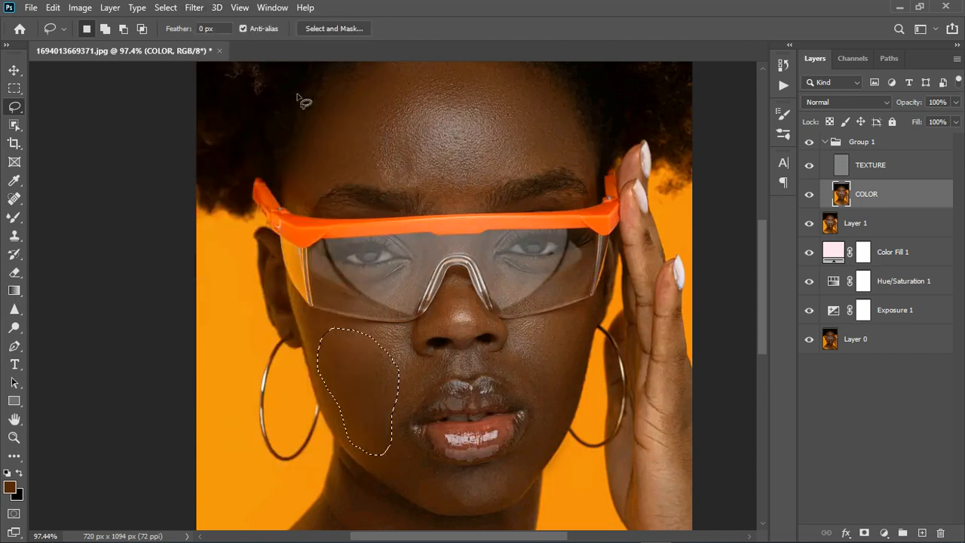
click(535, 358)
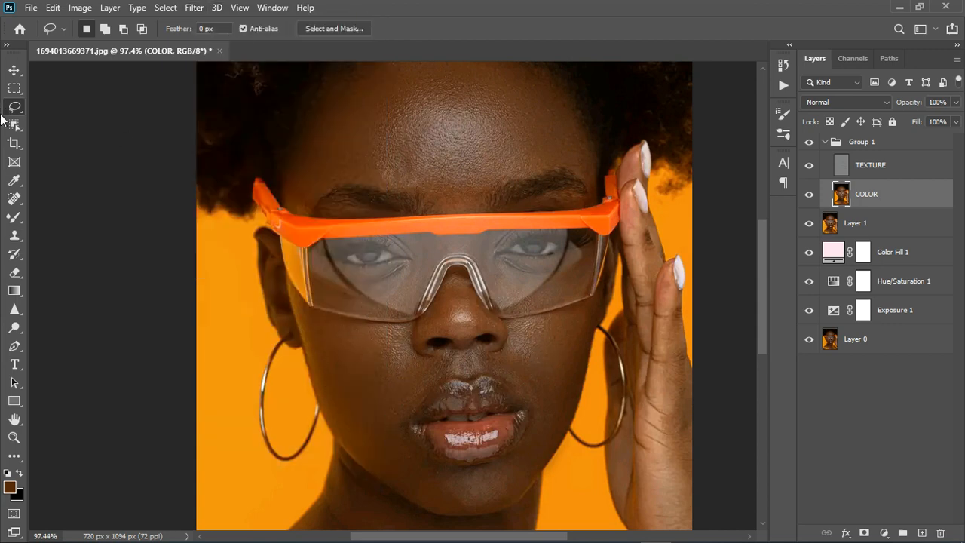
Smooth the remaining facial skin tones on the COLOR layer using the Mixer Brush at 50 pixels
click(18, 220)
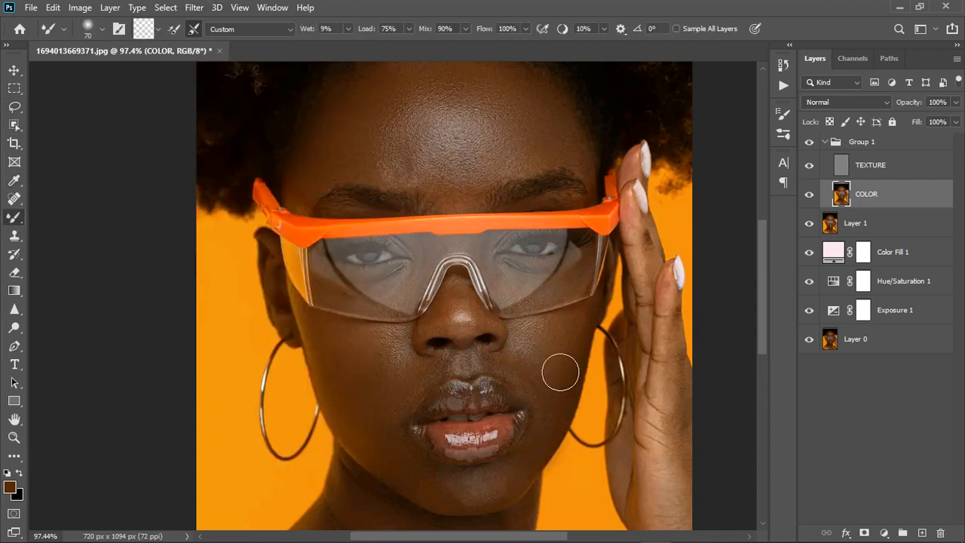
key(bracketleft)
key(bracketleft)
scroll(491, 370, up, 2)
scroll(504, 370, down, 3)
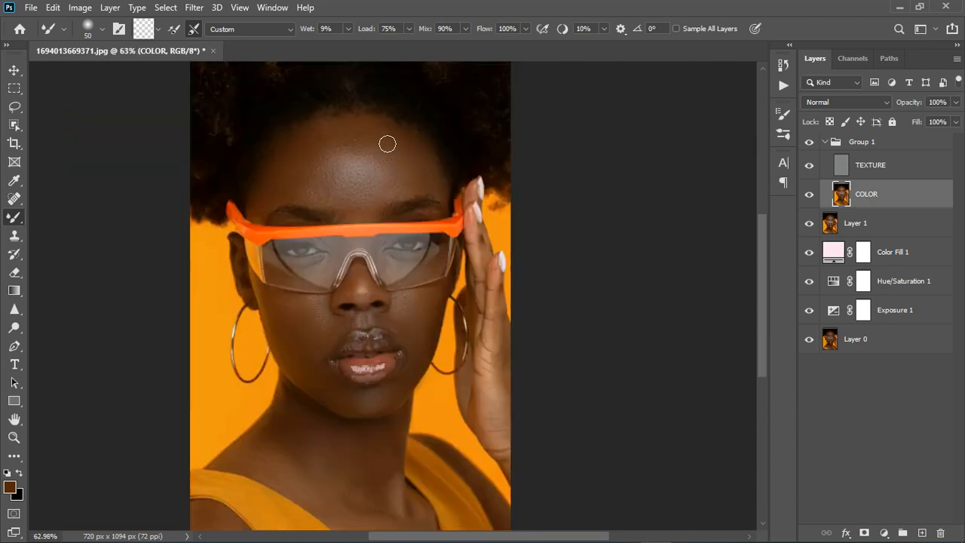
Clone skin texture across the forehead above the glasses on the TEXTURE layer, using a 25-pixel Clone Stamp
click(895, 170)
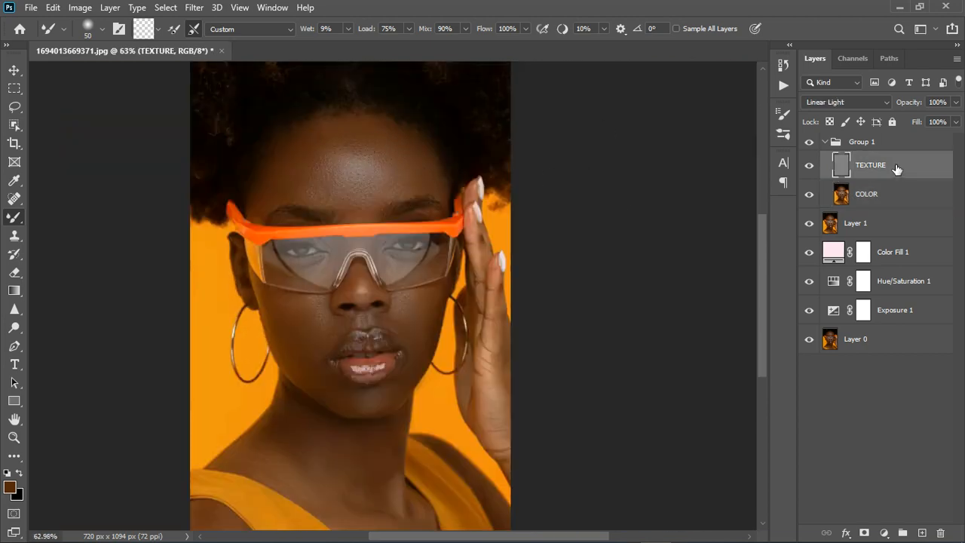
click(17, 236)
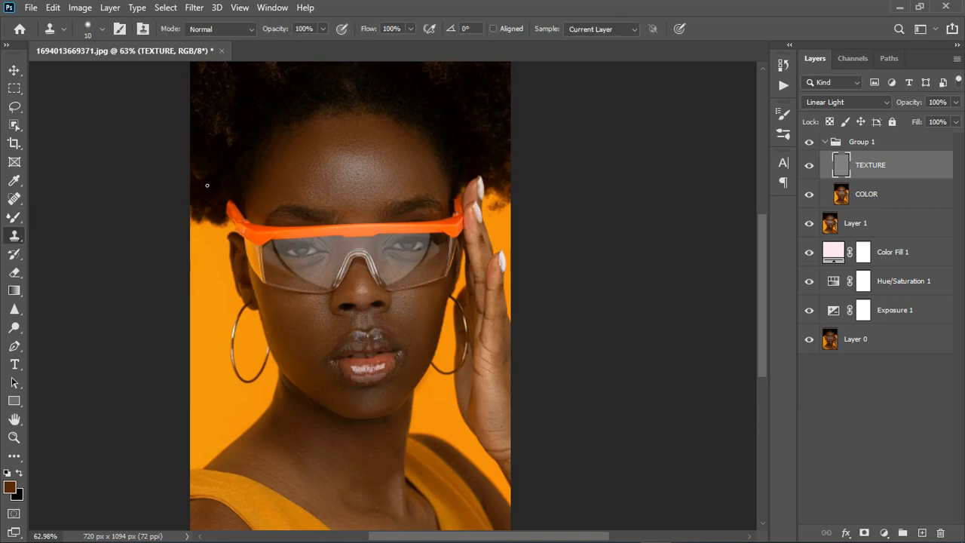
scroll(331, 185, up, 3)
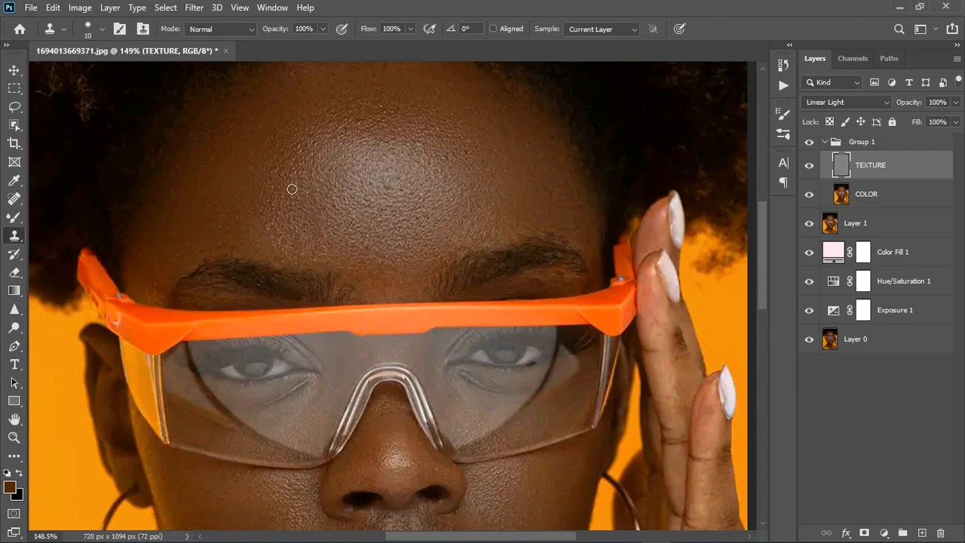
key(bracketright)
key(bracketright)
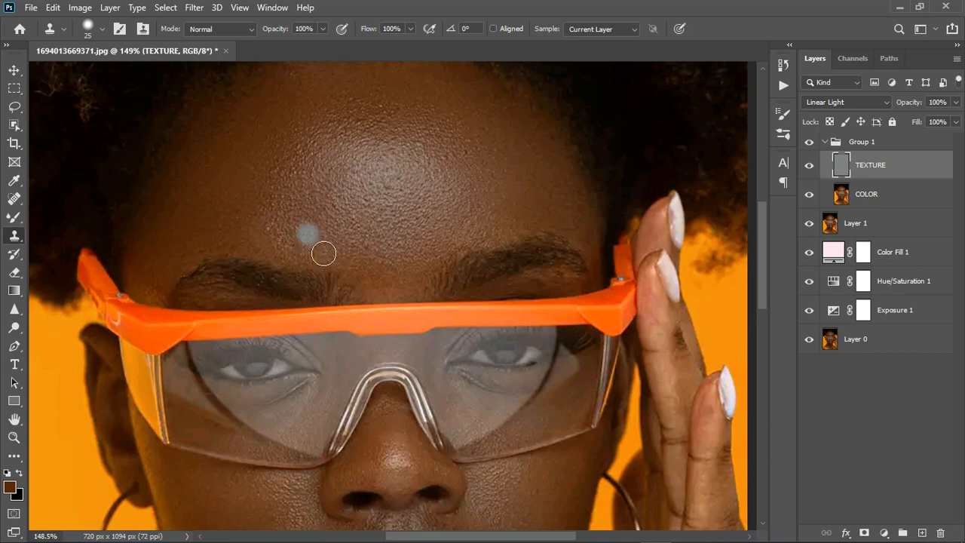
mouse_move(323, 252)
mouse_down()
mouse_move(276, 255)
mouse_move(277, 246)
mouse_move(390, 252)
mouse_up()
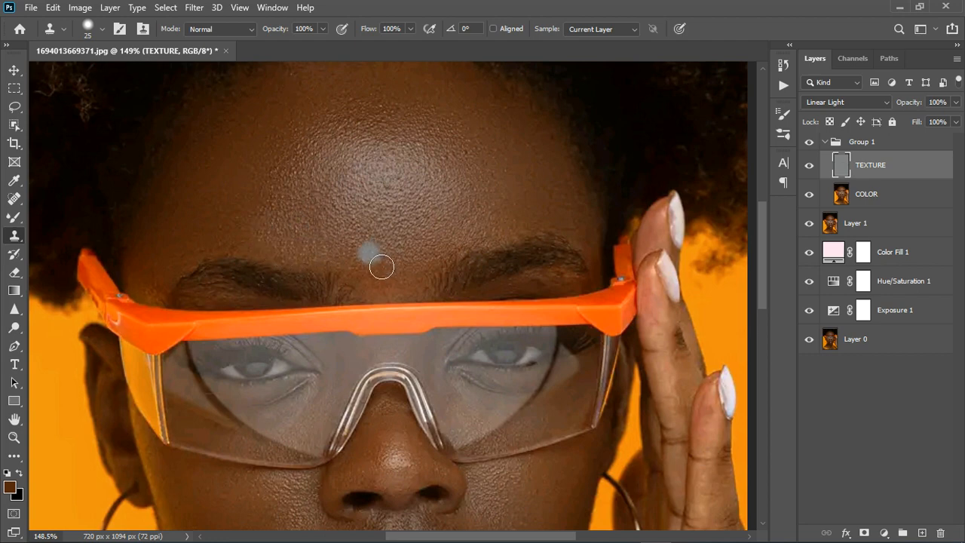
alt+click(405, 191)
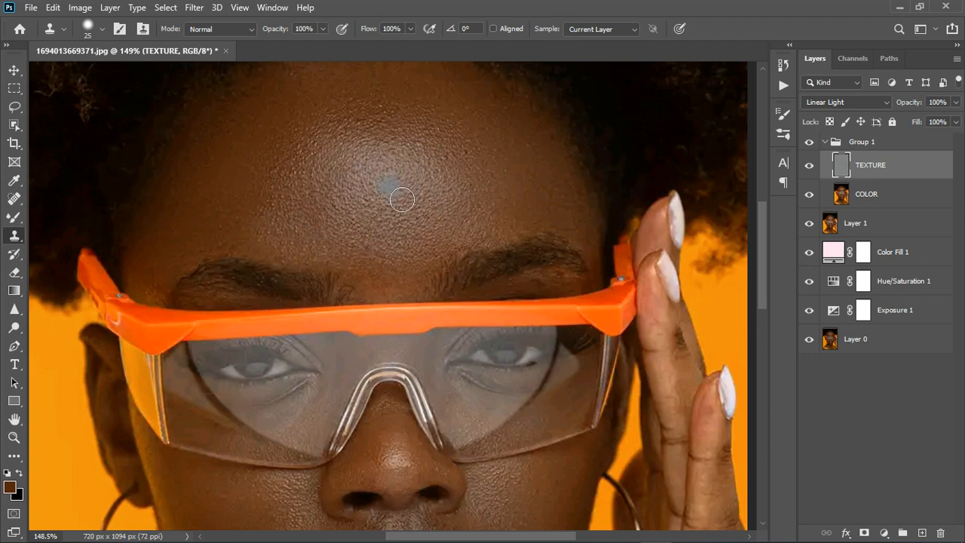
click(449, 193)
key(ctrl+z)
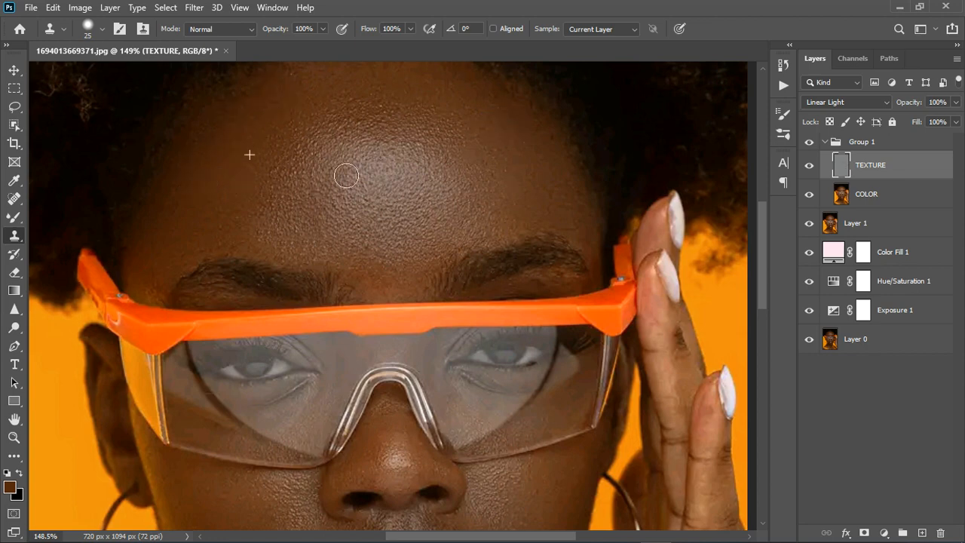
Clone skin texture over the lower face around the lips and cheeks on the TEXTURE layer
scroll(407, 163, down, 3)
scroll(374, 317, down, 2)
scroll(366, 410, up, 4)
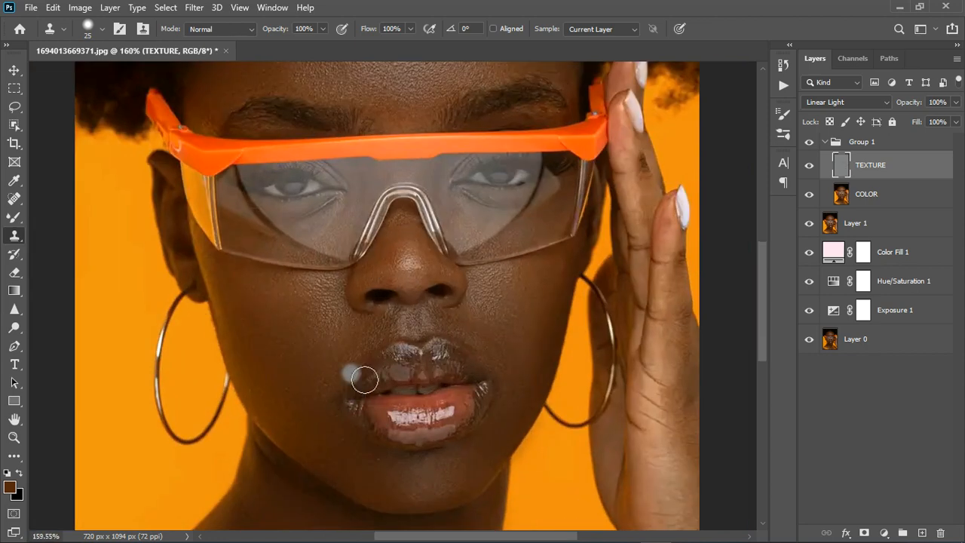
mouse_move(328, 375)
mouse_down()
mouse_move(317, 455)
mouse_move(277, 407)
mouse_move(536, 354)
mouse_move(600, 278)
mouse_move(626, 276)
mouse_move(596, 272)
mouse_move(636, 263)
mouse_move(609, 299)
mouse_up()
scroll(603, 294, down, 4)
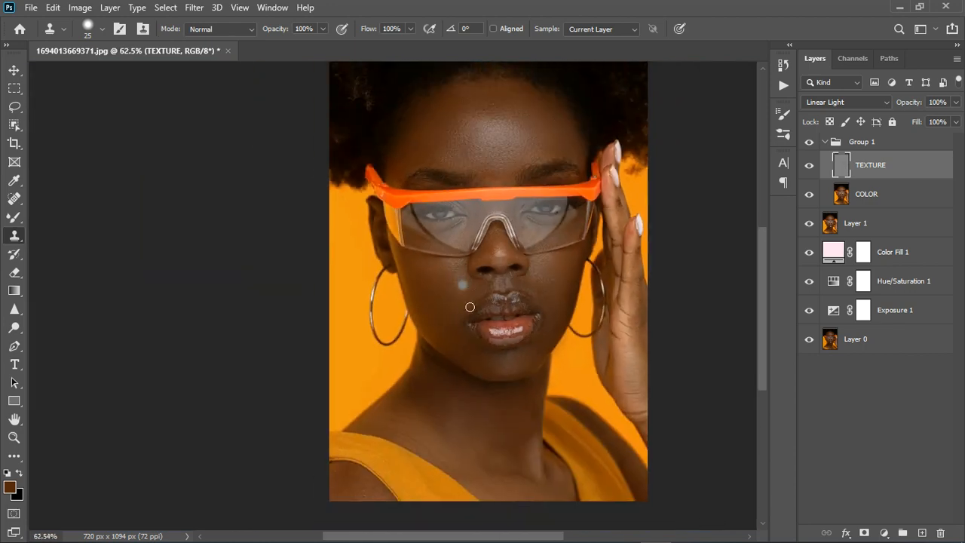
Stamp all visible layers into a new merged layer above Group 1
scroll(415, 318, up, 3)
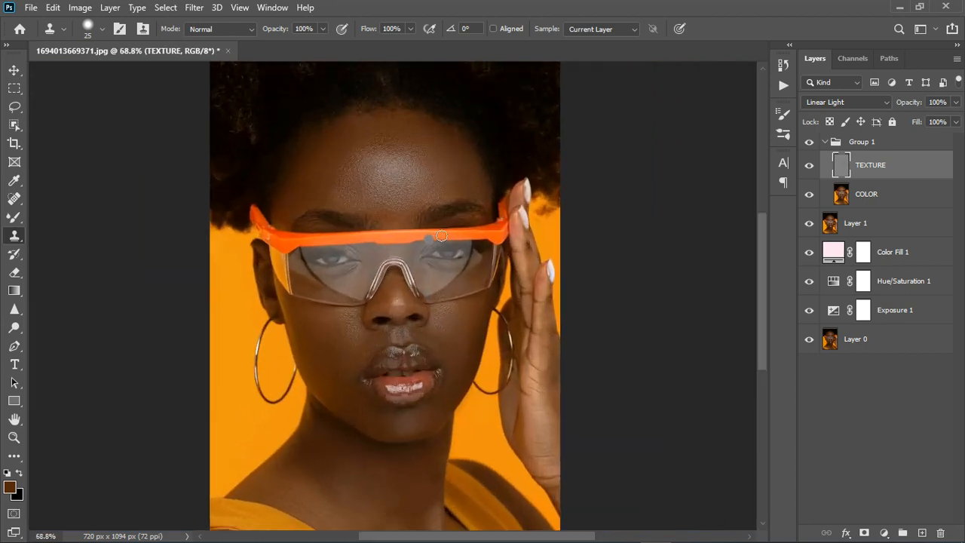
click(899, 147)
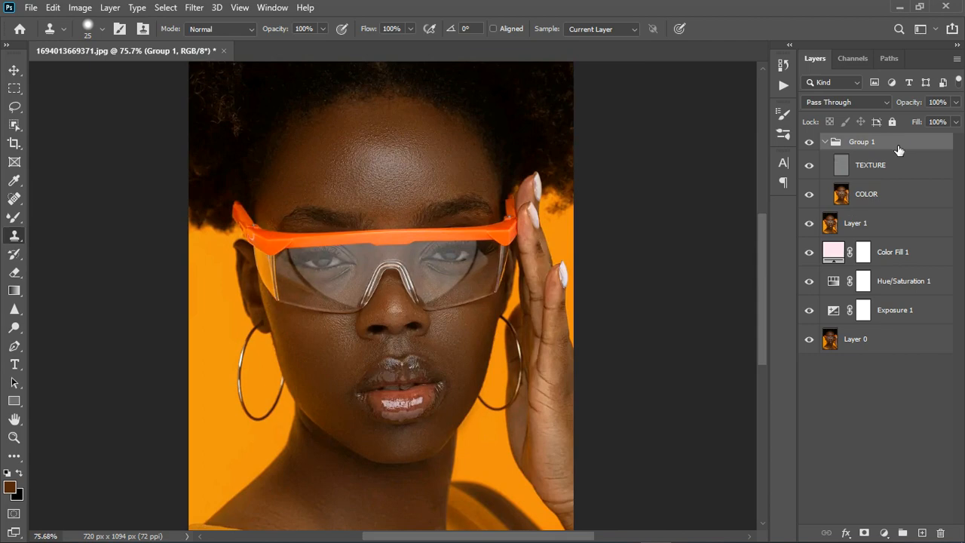
key(ctrl+shift+alt+e)
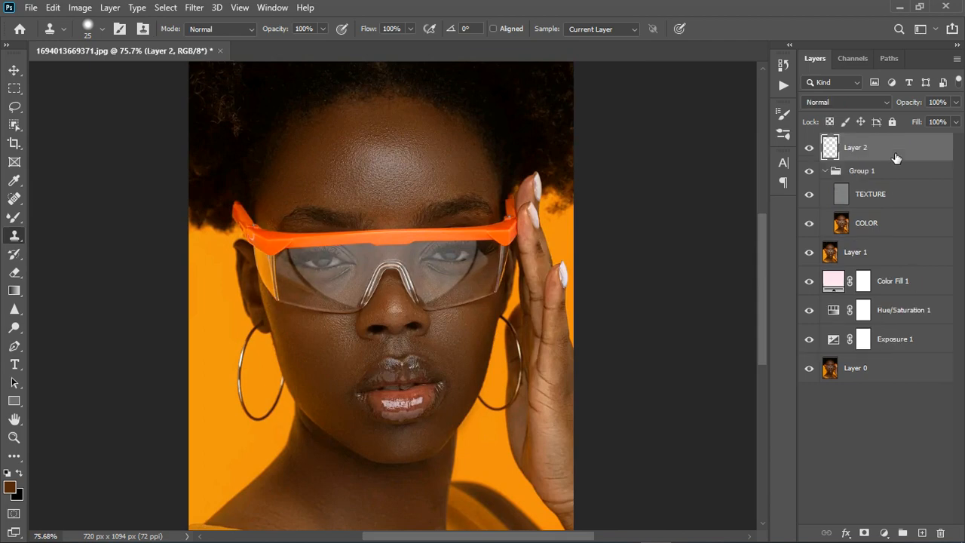
Add a Curves adjustment layer above the merged layer, raise its midtones to brighten, and invert its mask to black
click(891, 532)
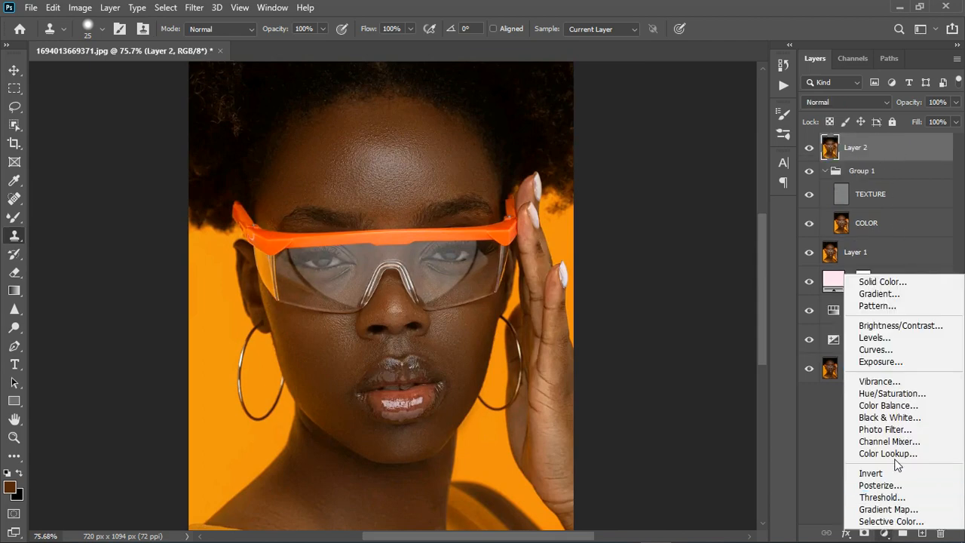
click(889, 349)
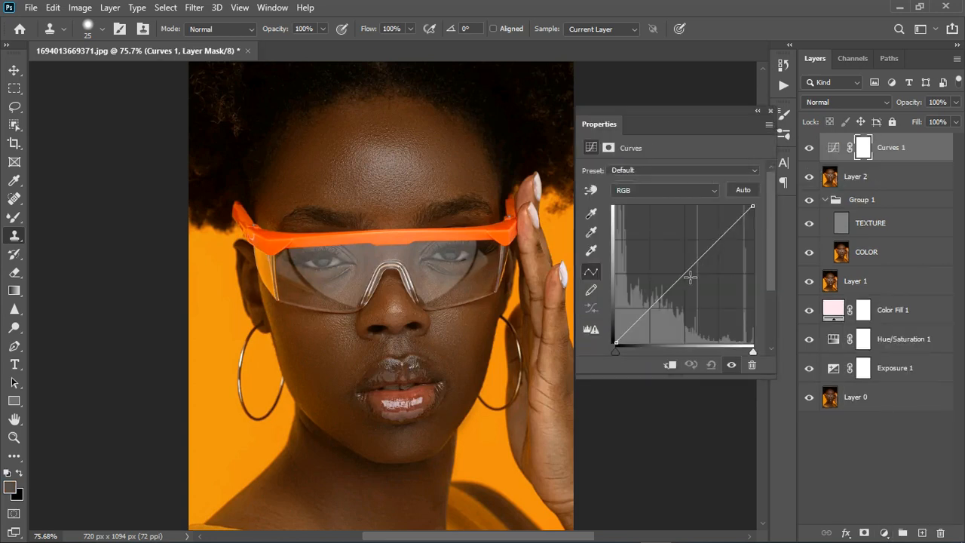
drag(689, 277, 678, 264)
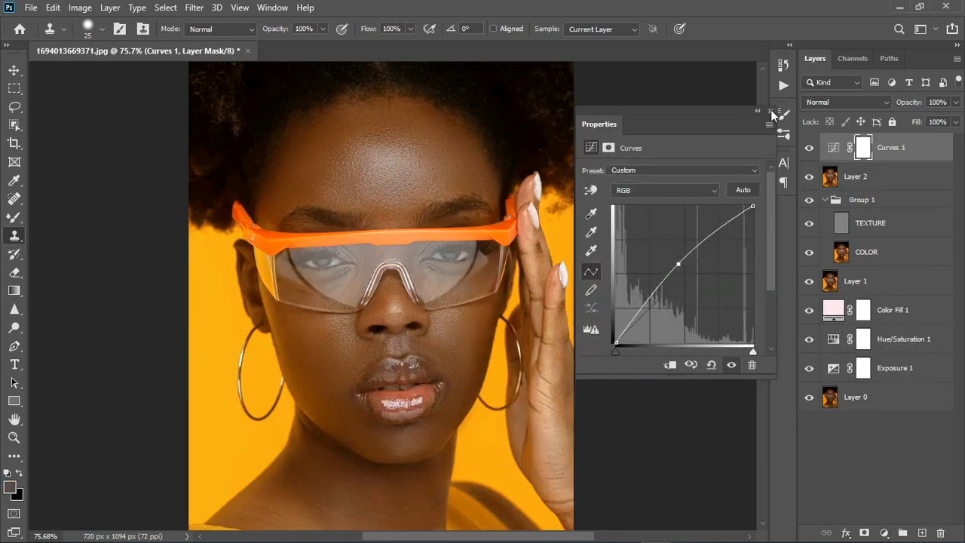
click(770, 111)
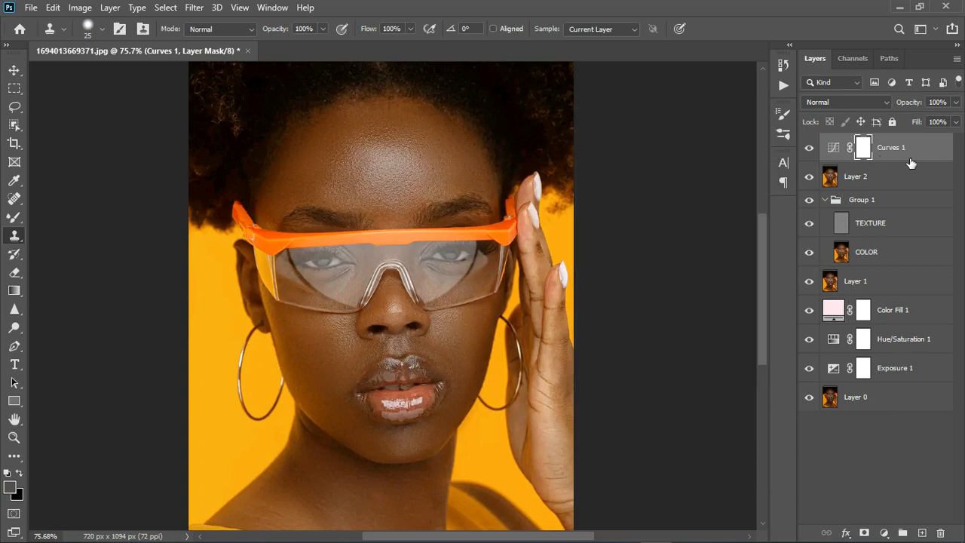
key(ctrl+i)
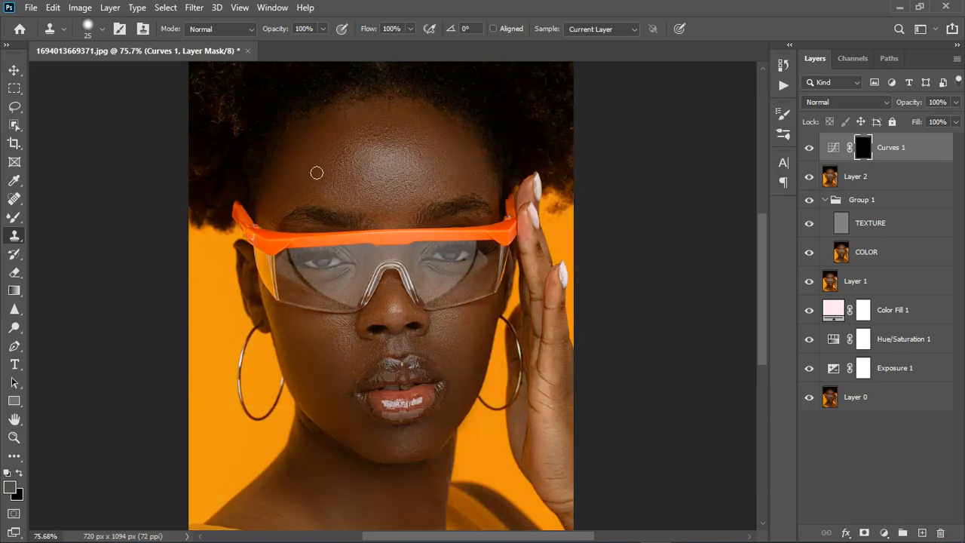
Paint the central forehead highlight into the brightening Curves mask with a 90-pixel brush
click(13, 218)
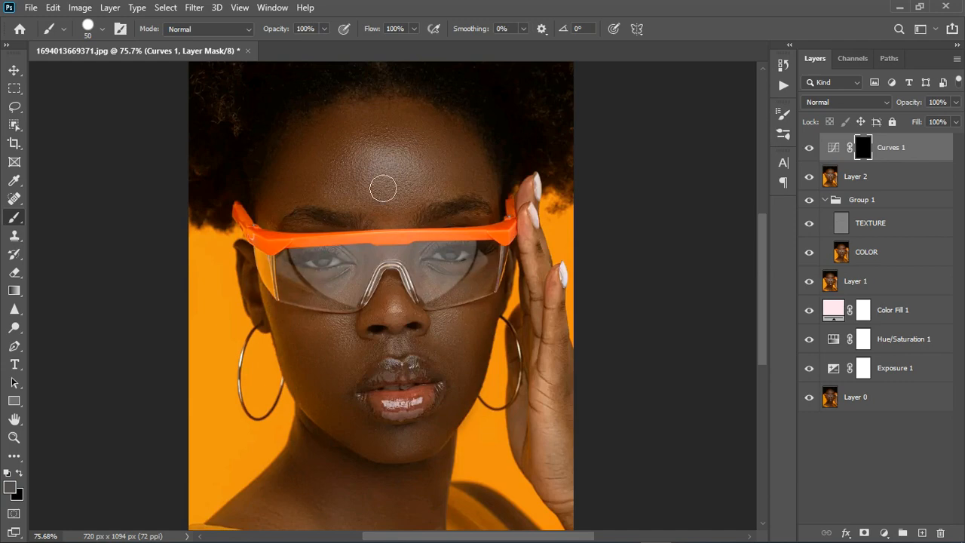
key(bracketright)
key(bracketright)
key(bracketright)
key(bracketright)
drag(407, 192, 401, 205)
Reduce the brush to 20 pixels and paint highlights on the nose and lower lip into the brightening Curves mask
key(bracketleft)
key(bracketleft)
key(bracketleft)
key(bracketleft)
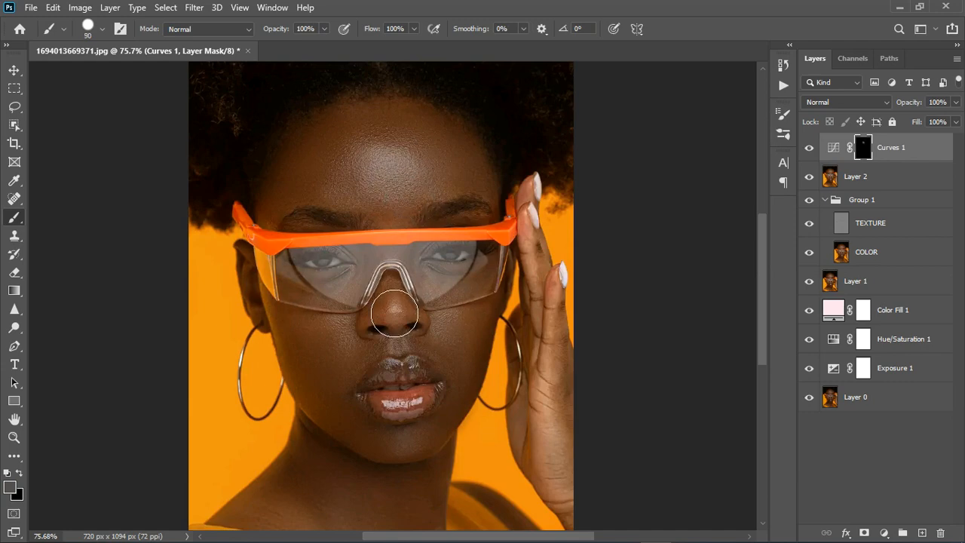
key(bracketleft)
key(bracketleft)
key(bracketleft)
scroll(392, 363, up, 3)
drag(401, 440, 429, 442)
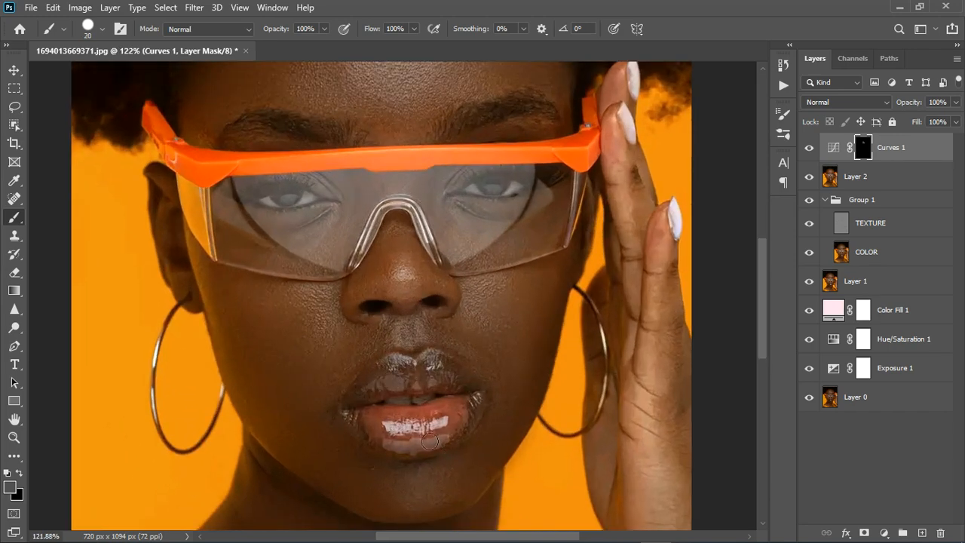
Raise the midtone point of the brightening Curves layer further to strengthen the highlights
double_click(836, 147)
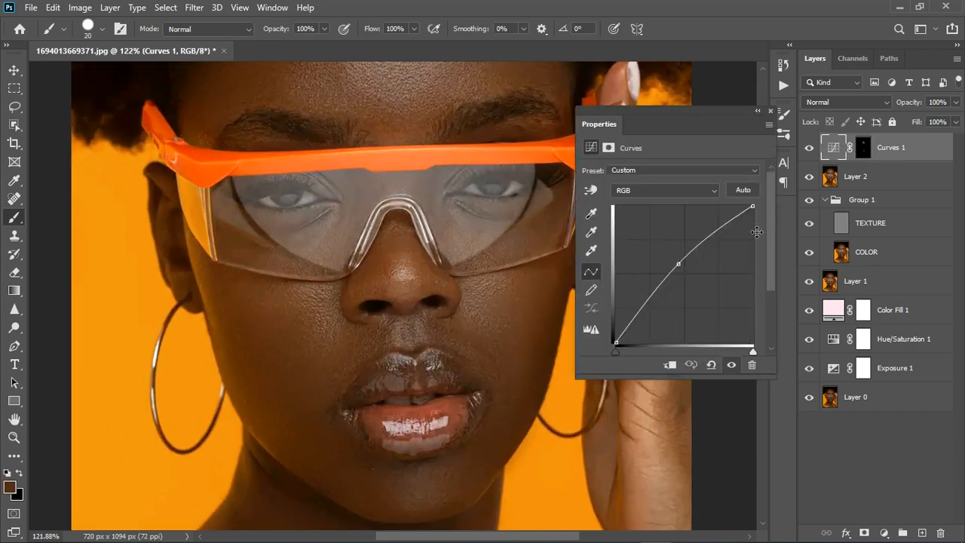
drag(686, 269, 674, 264)
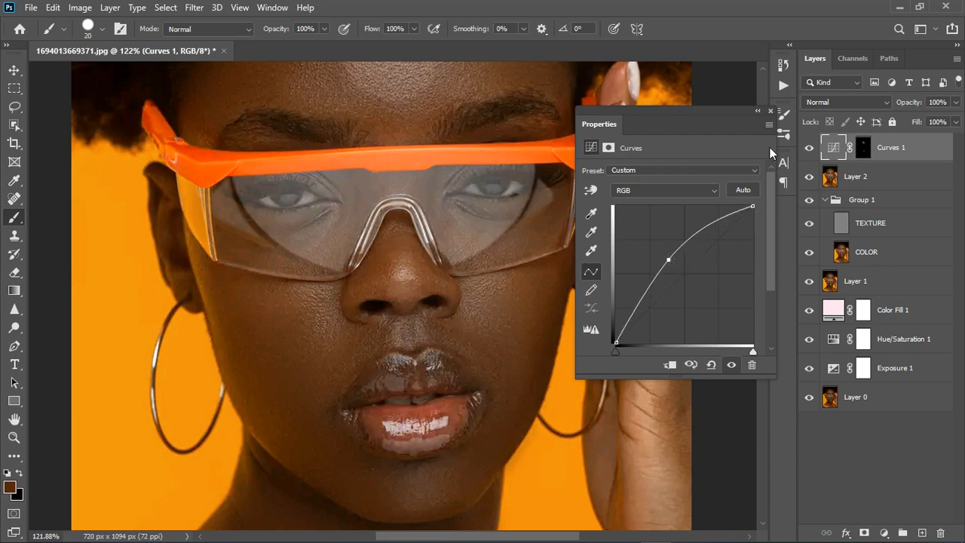
click(770, 112)
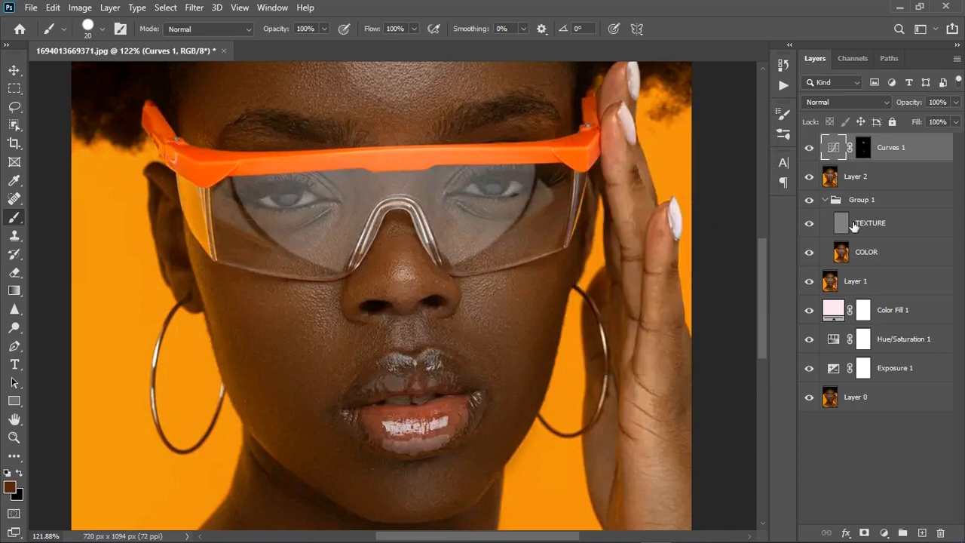
Paint more highlights on the nose, cheeks, jaw and upper forehead into the Curves 1 mask, enlarging the brush to 30 pixels
click(867, 155)
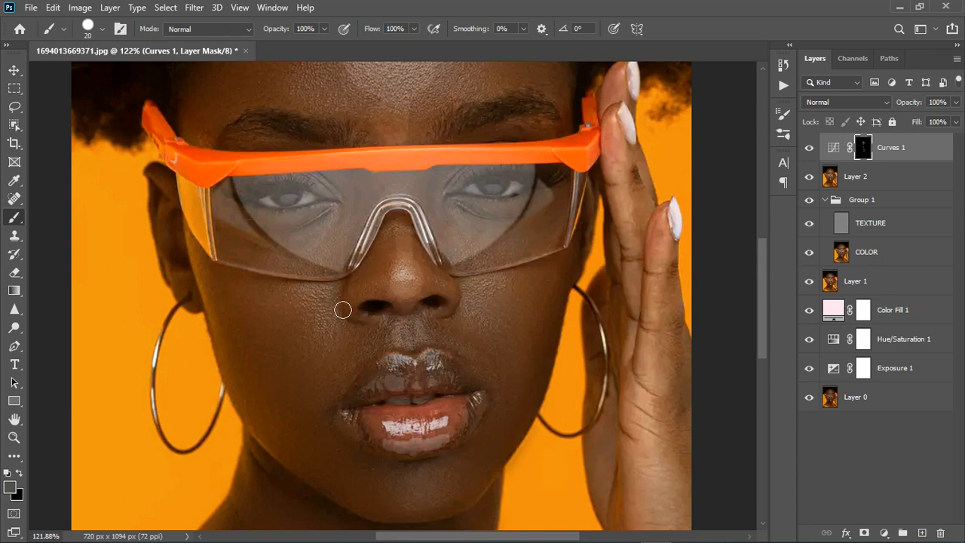
scroll(286, 361, down, 4)
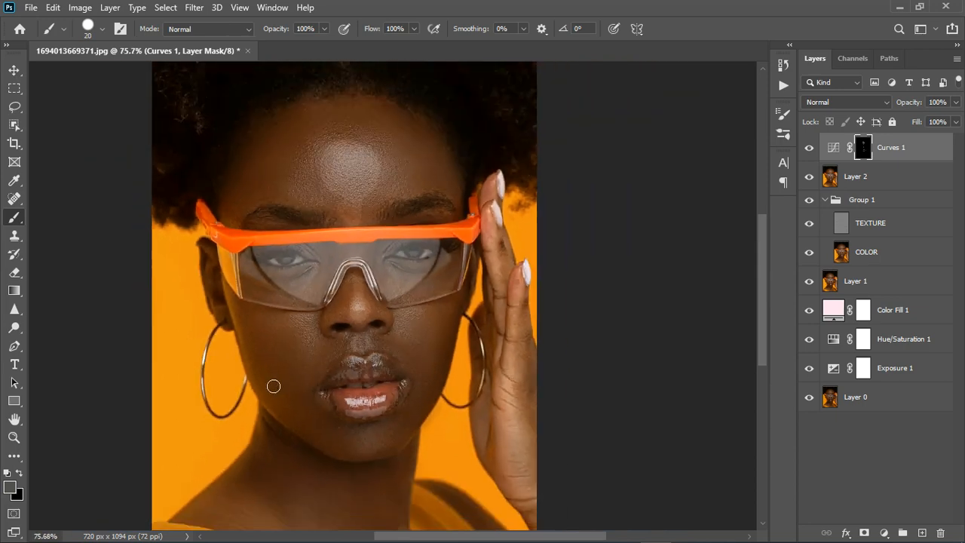
key(bracketright)
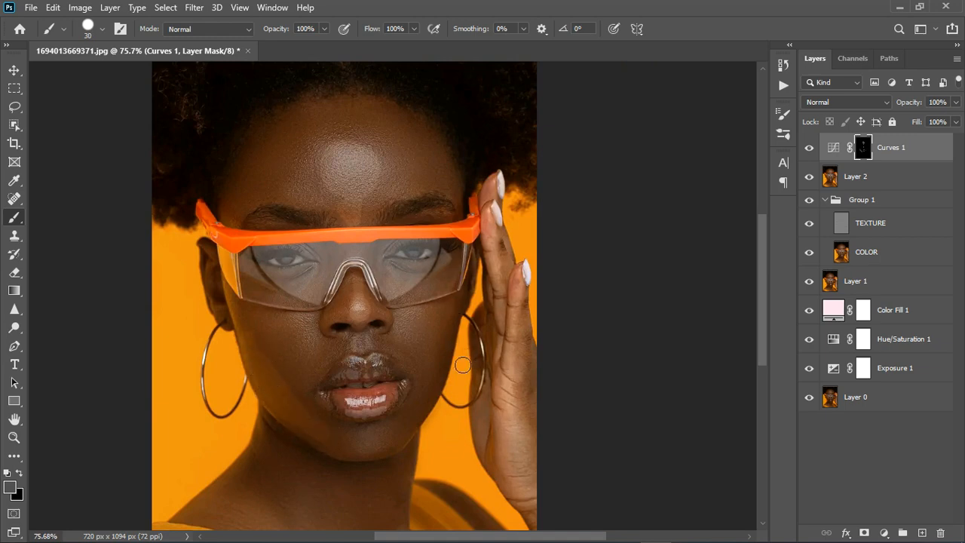
drag(370, 118, 327, 108)
Paint highlight strokes along the neck and collarbone into the Curves 1 mask
scroll(340, 330, down, 3)
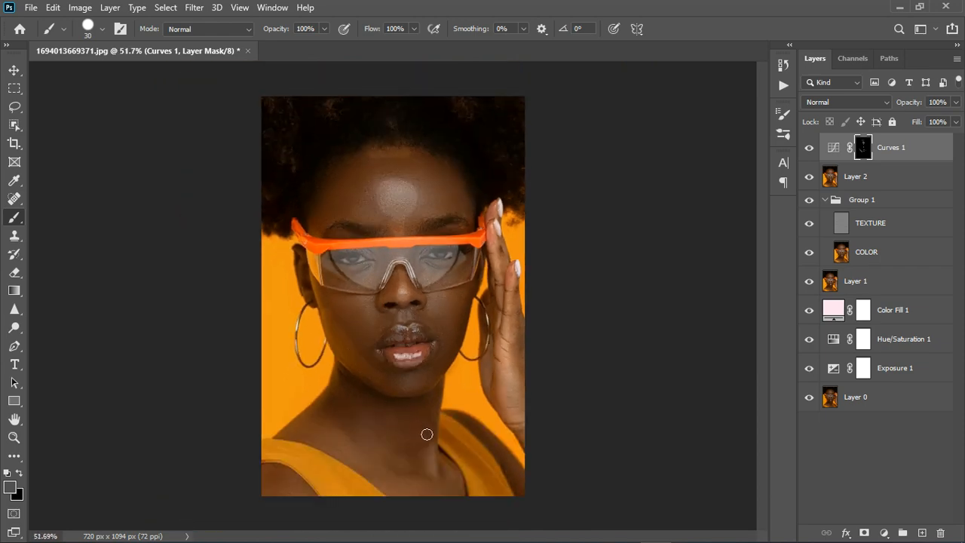
drag(433, 448, 444, 490)
drag(324, 432, 398, 483)
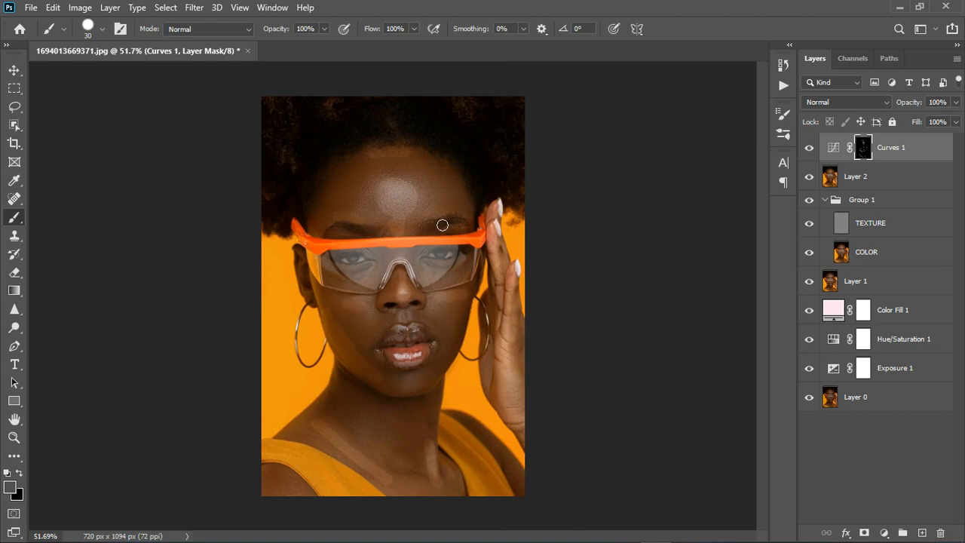
Add a second Curves adjustment layer, lower its midtones slightly to darken the image, and invert its mask to black
click(884, 532)
click(875, 353)
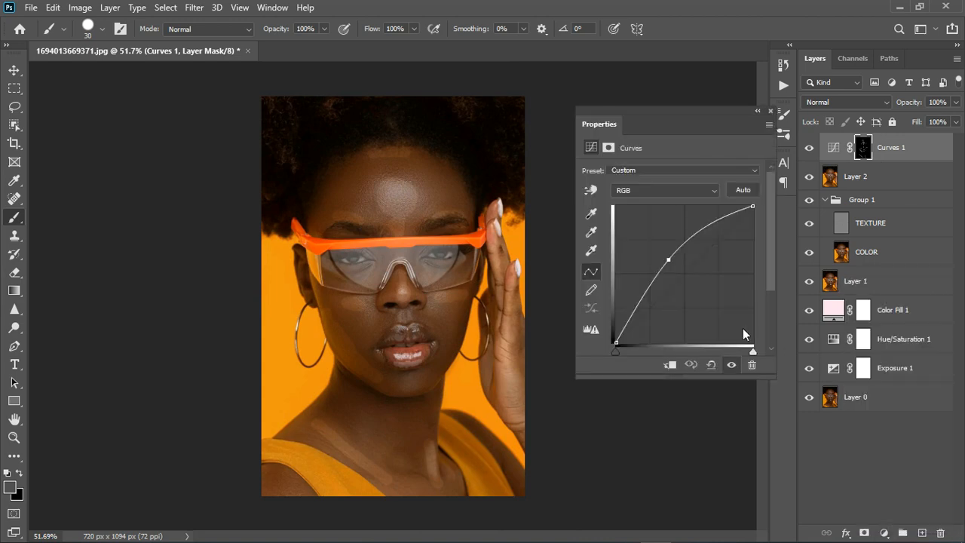
drag(692, 279, 697, 285)
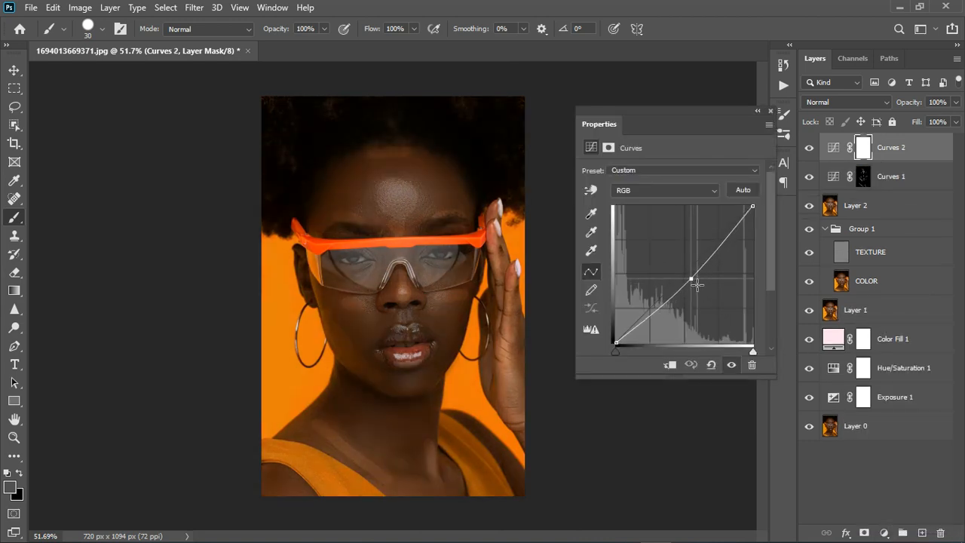
click(767, 112)
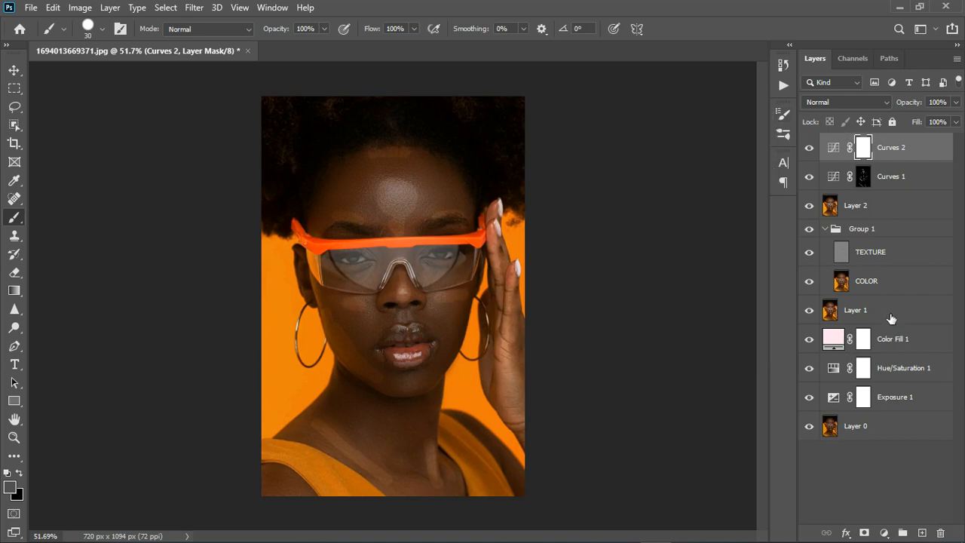
key(ctrl+i)
Paint shadow areas of the face and neck into the darkening Curves mask, adjusting the brush size up to 30 pixels
scroll(400, 279, up, 1)
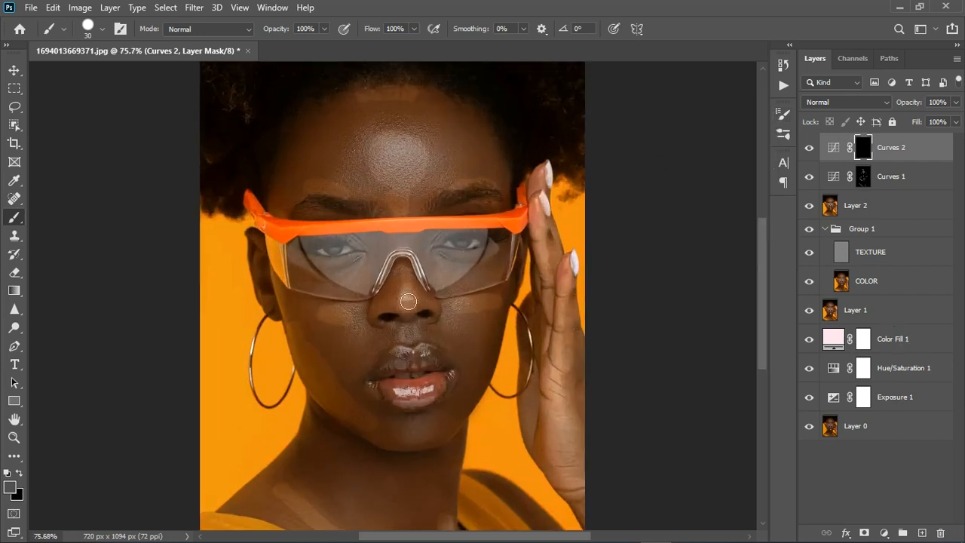
scroll(471, 398, up, 1)
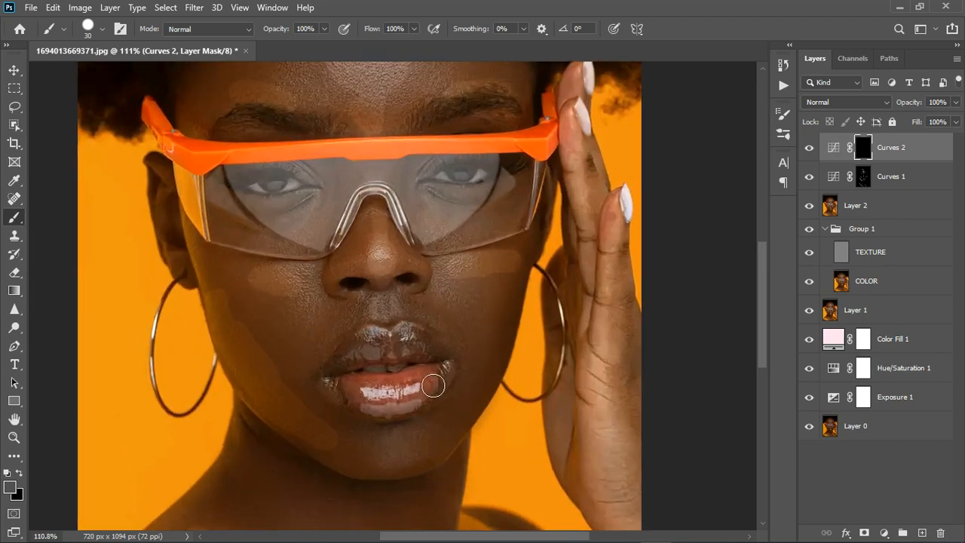
key(bracketleft)
key(bracketleft)
key(bracketleft)
key(bracketright)
key(bracketright)
key(bracketright)
scroll(506, 252, down, 2)
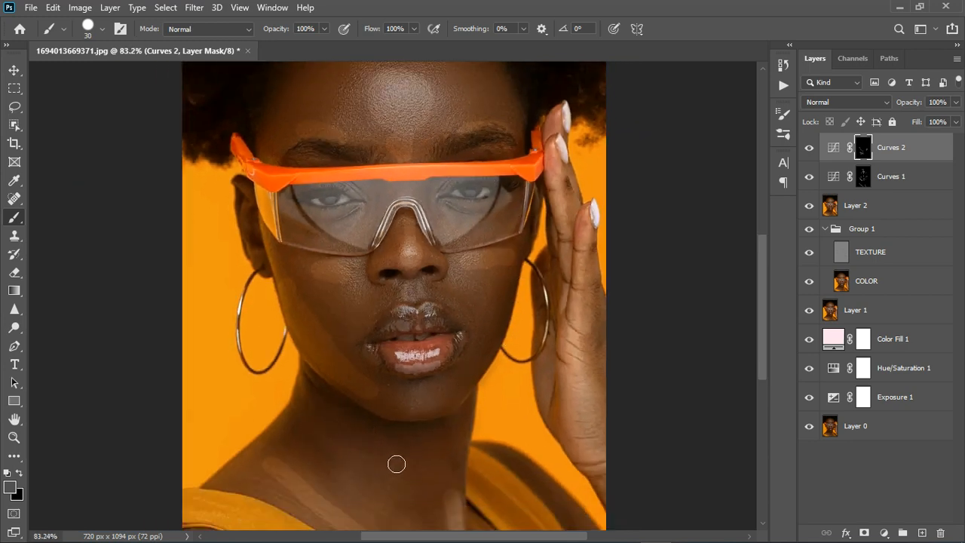
scroll(463, 269, down, 2)
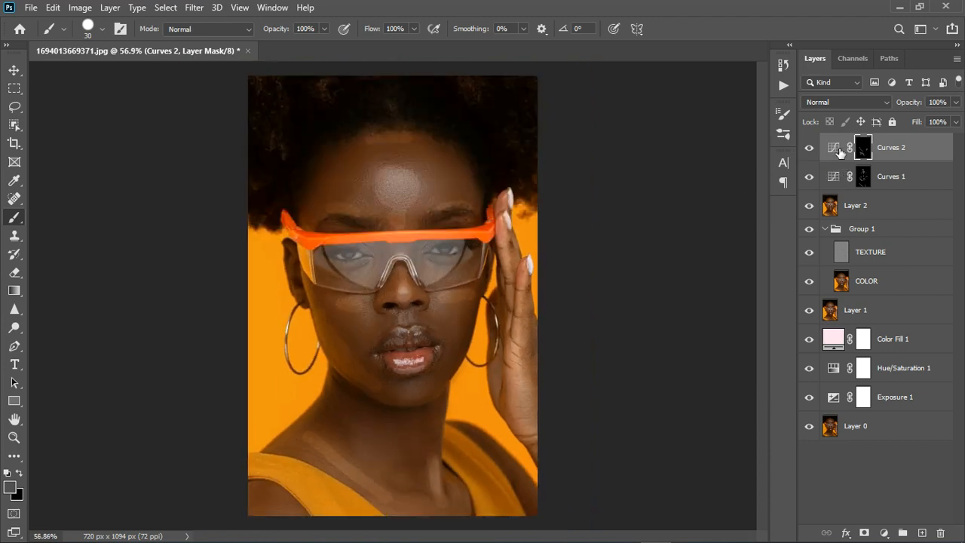
click(839, 181)
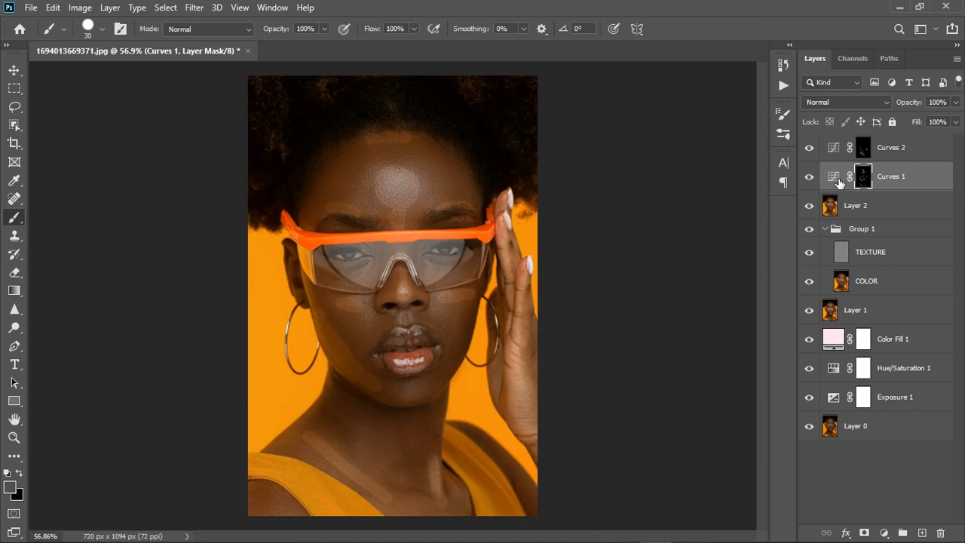
double_click(838, 181)
click(609, 148)
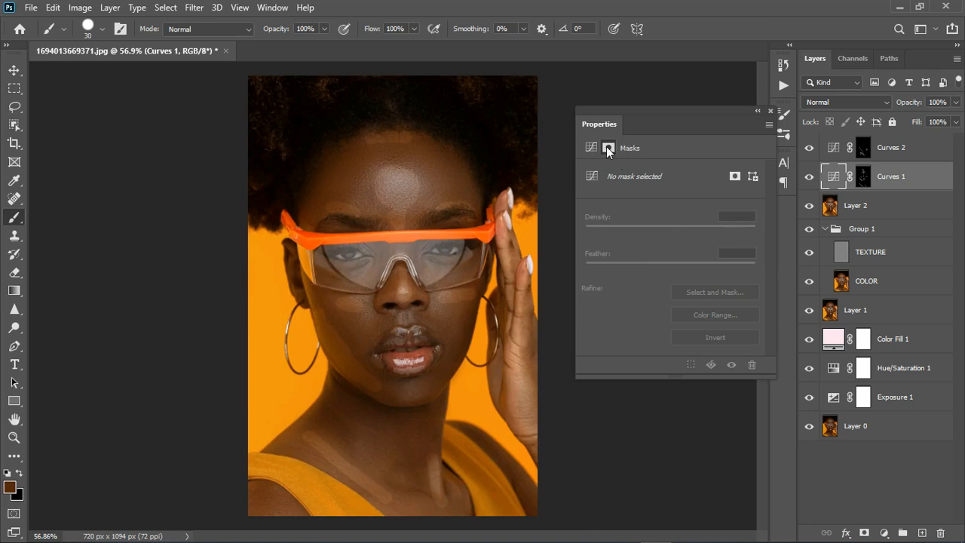
click(770, 112)
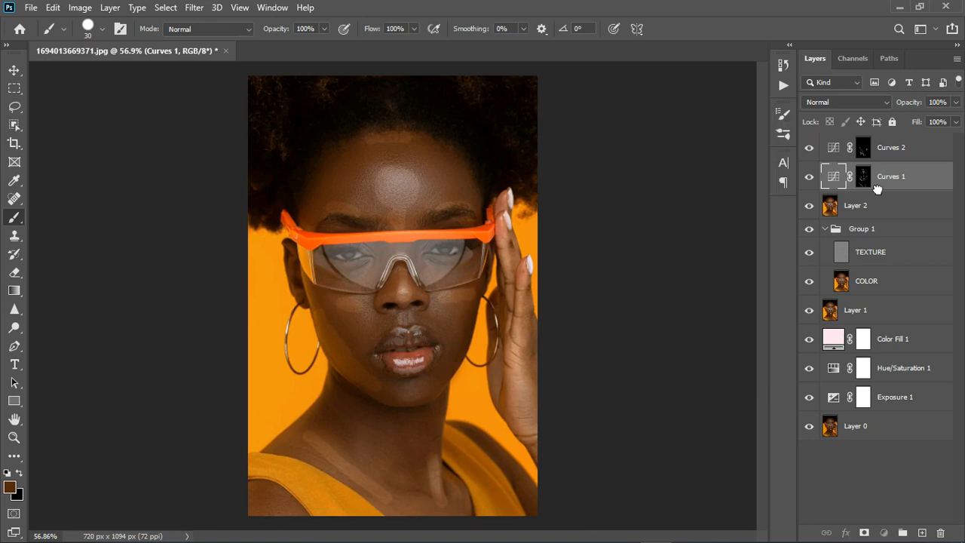
Feather the Curves 1 layer mask to 43.3 px to soften the painted highlights
click(865, 183)
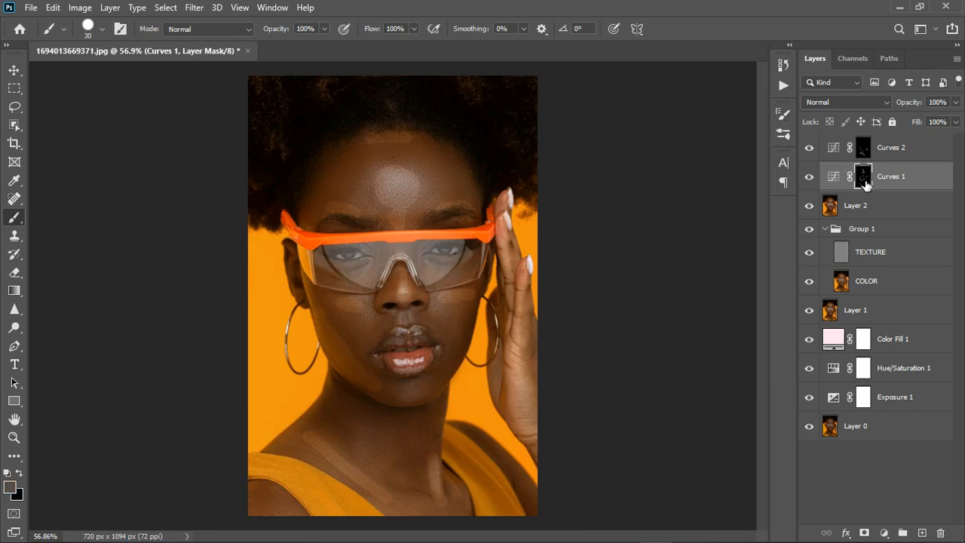
double_click(832, 178)
click(865, 177)
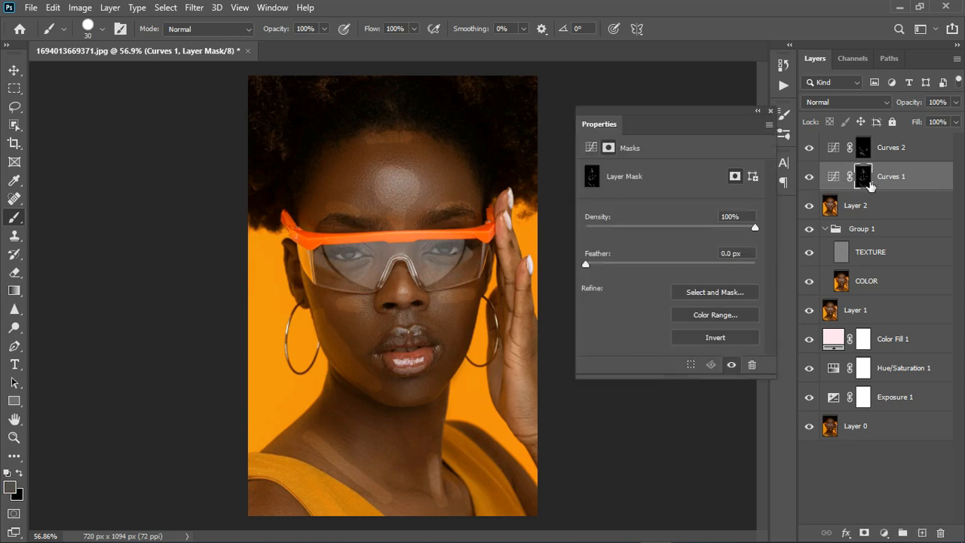
drag(592, 261, 675, 266)
scroll(414, 313, down, 2)
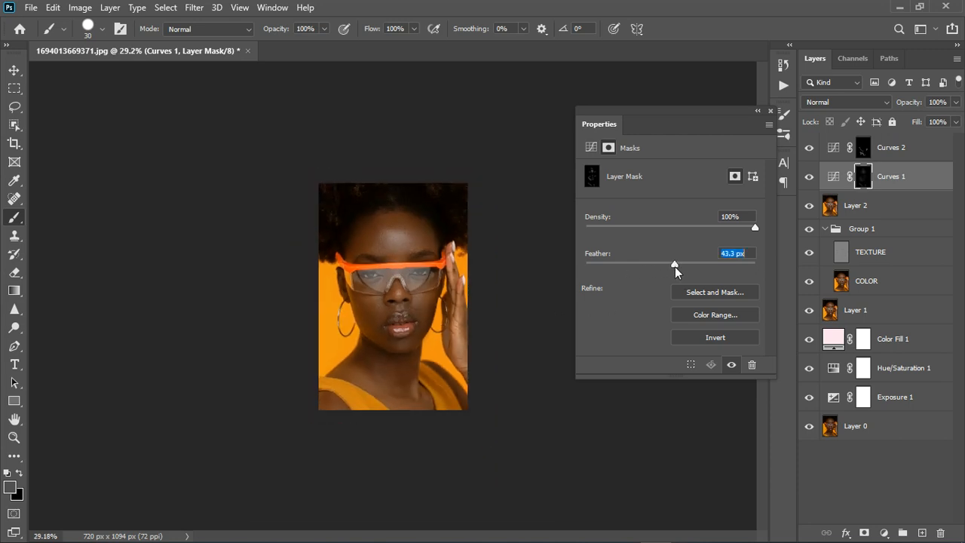
click(770, 111)
Feather the Curves 2 layer mask by a smaller amount to soften the painted shadows
click(863, 153)
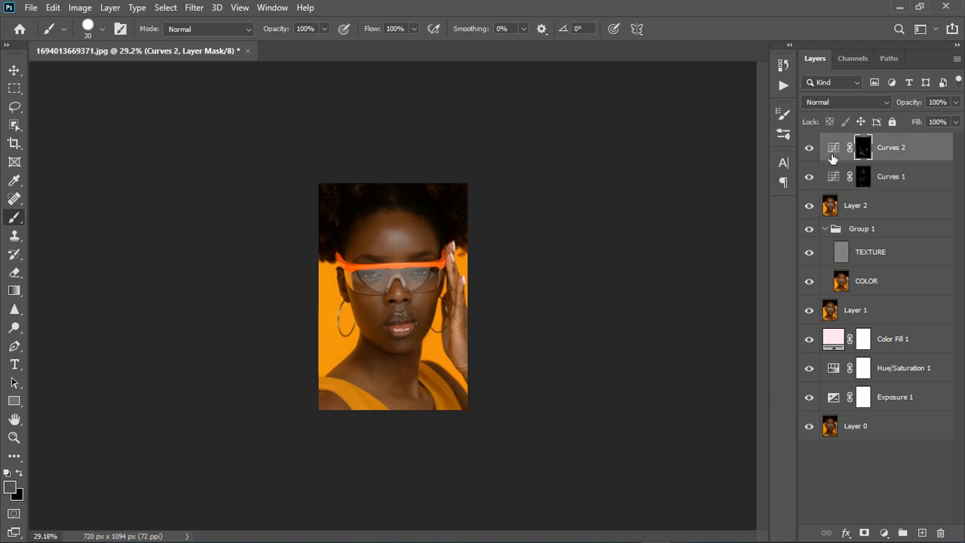
double_click(832, 157)
click(864, 152)
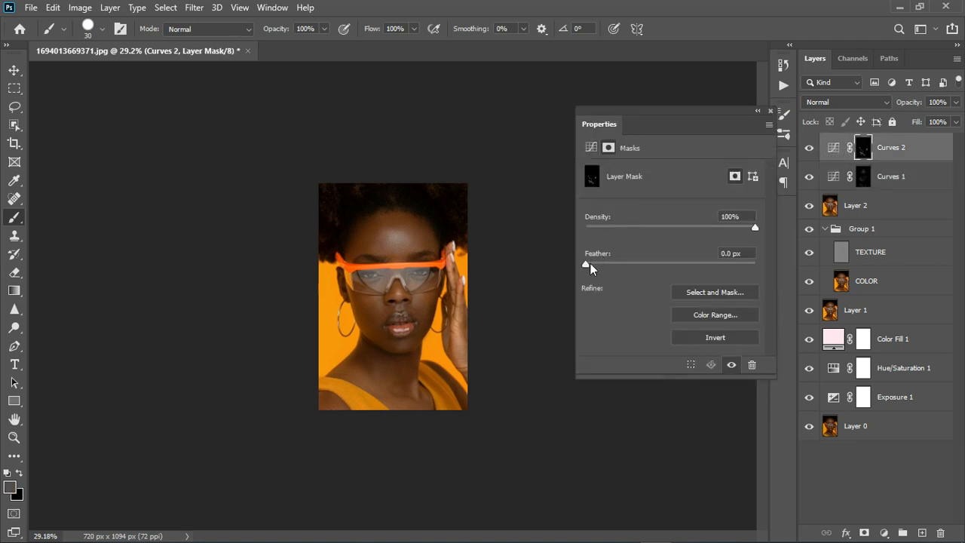
drag(589, 264, 626, 266)
click(771, 111)
Group the Curves 1 and Curves 2 layers together
shift+click(886, 185)
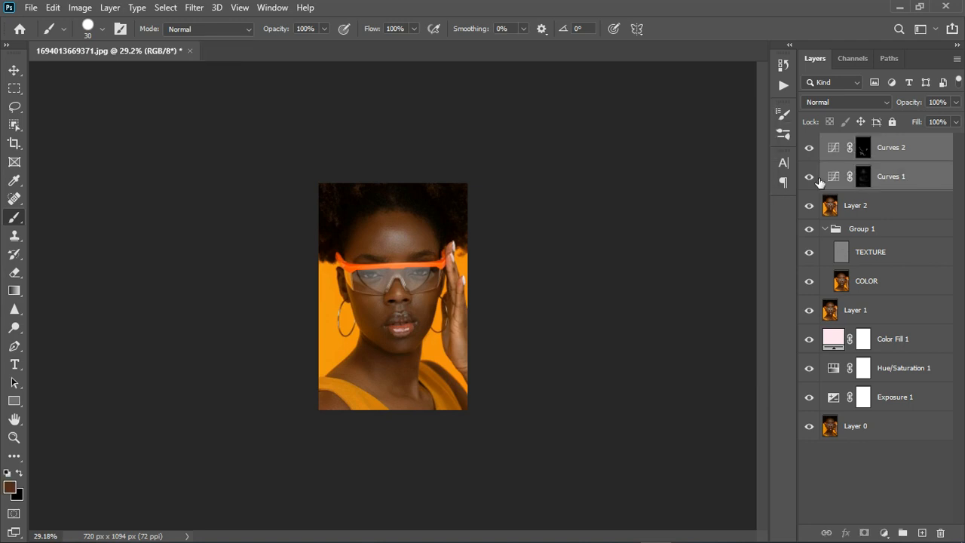
click(902, 532)
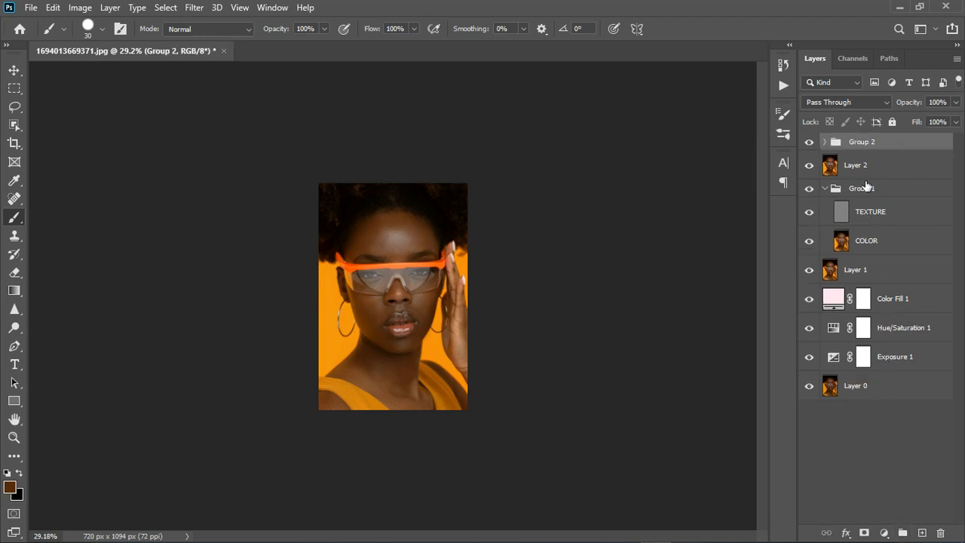
scroll(384, 279, up, 2)
scroll(384, 280, up, 4)
scroll(383, 283, down, 1)
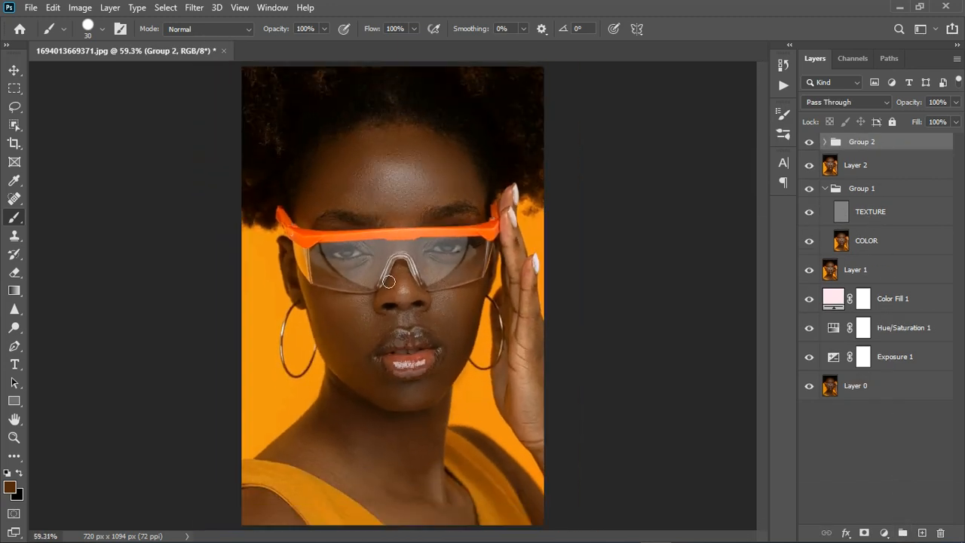
scroll(382, 287, down, 3)
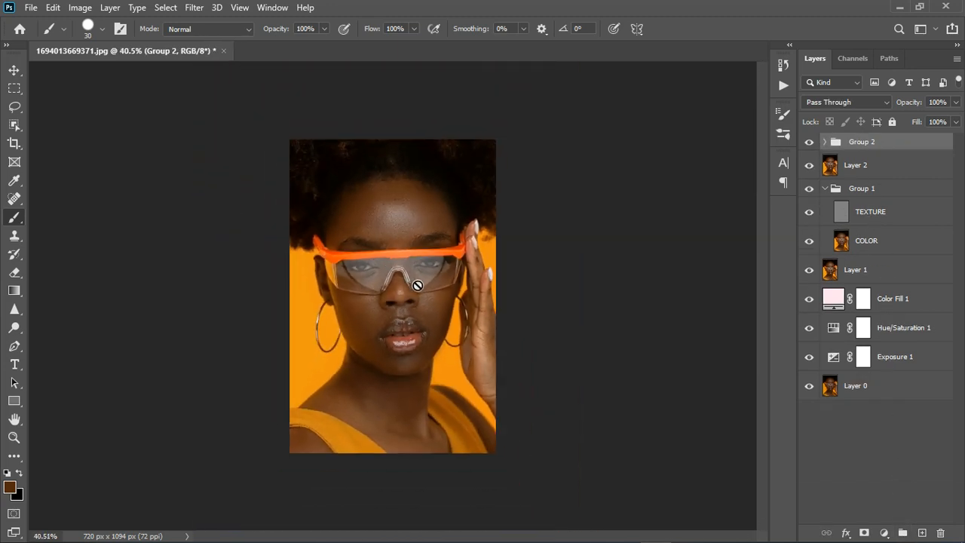
scroll(416, 287, up, 1)
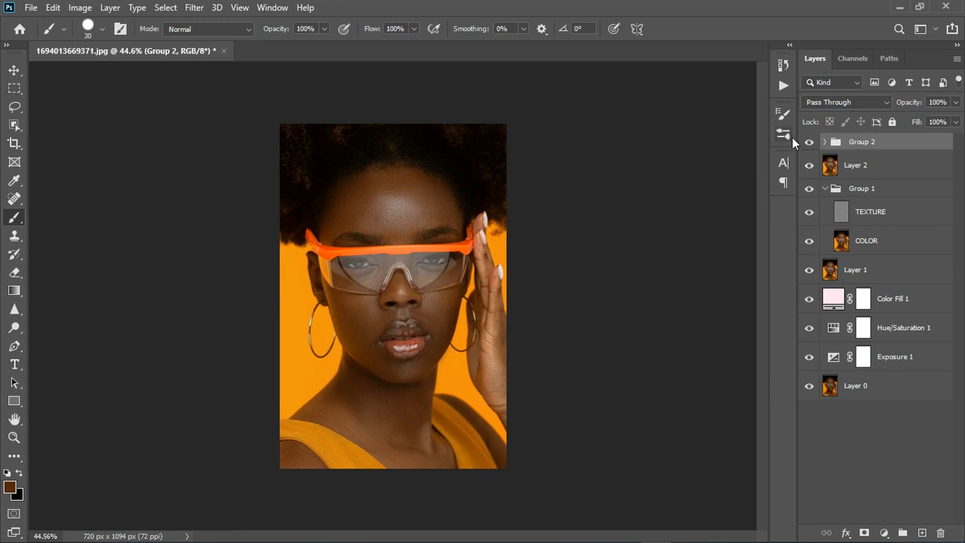
Stamp all visible layers into a new layer above Group 2 and open the Camera Raw Filter on it
key(ctrl+shift+alt+e)
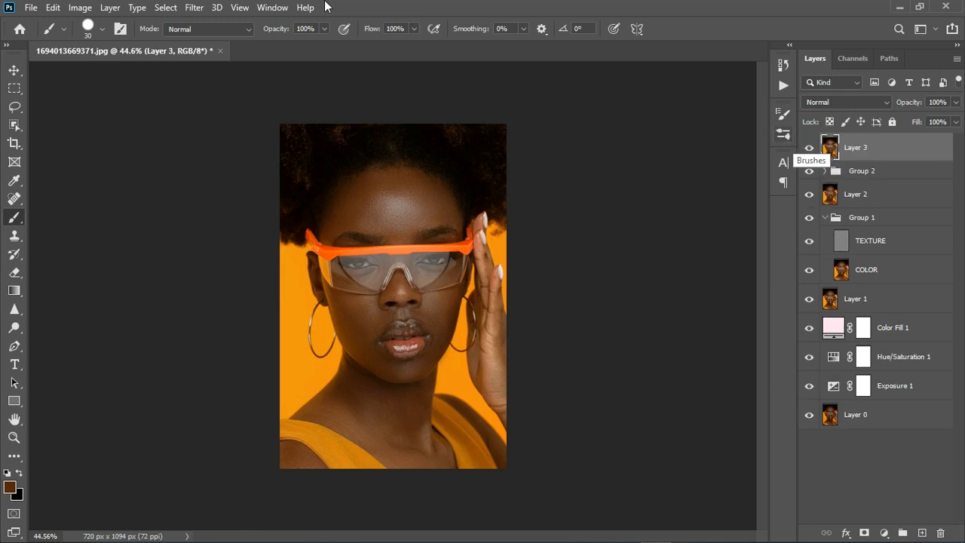
click(194, 8)
click(225, 92)
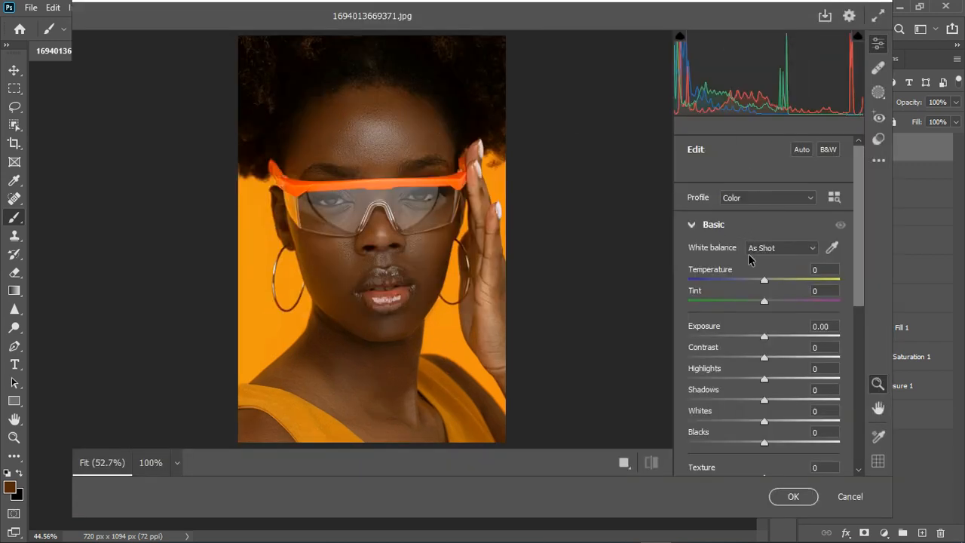
Try the Auto white balance preset and return the white balance to As Shot
click(789, 247)
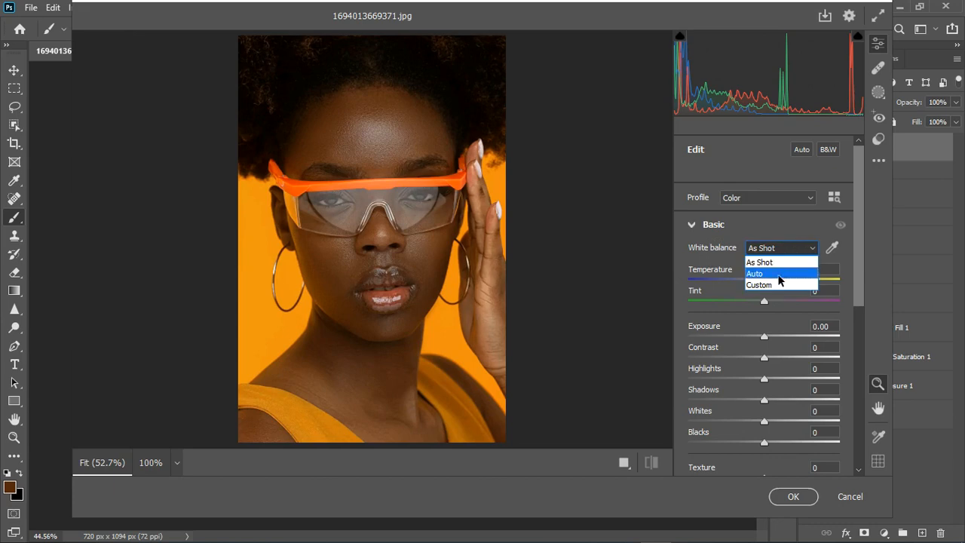
click(779, 275)
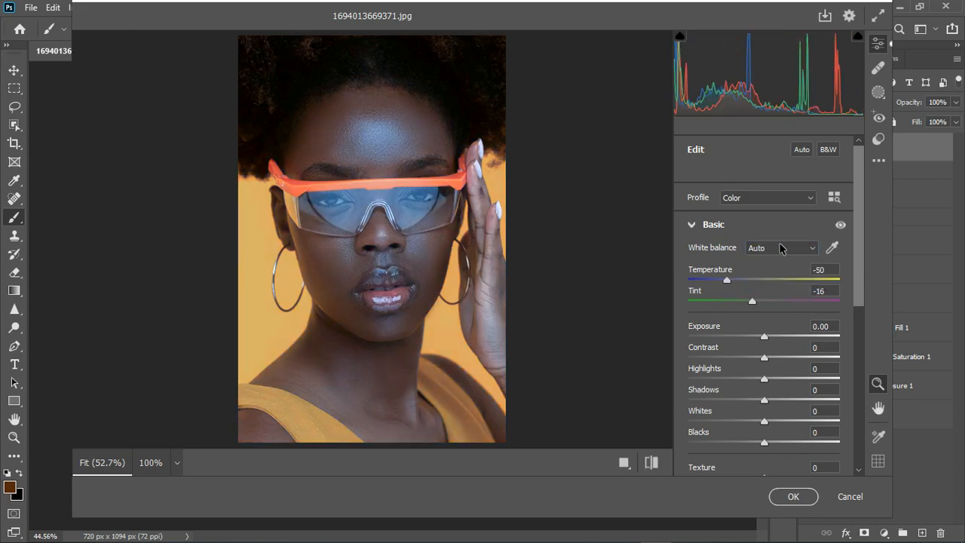
click(781, 249)
click(780, 263)
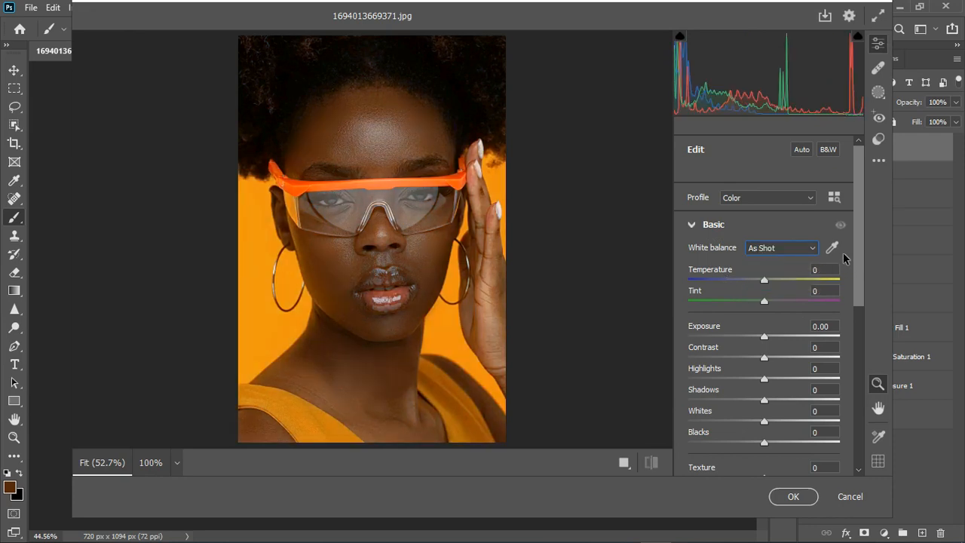
Set a custom white balance by sampling the raised hand near the fingernails, giving temperature -22 and tint -31
click(832, 247)
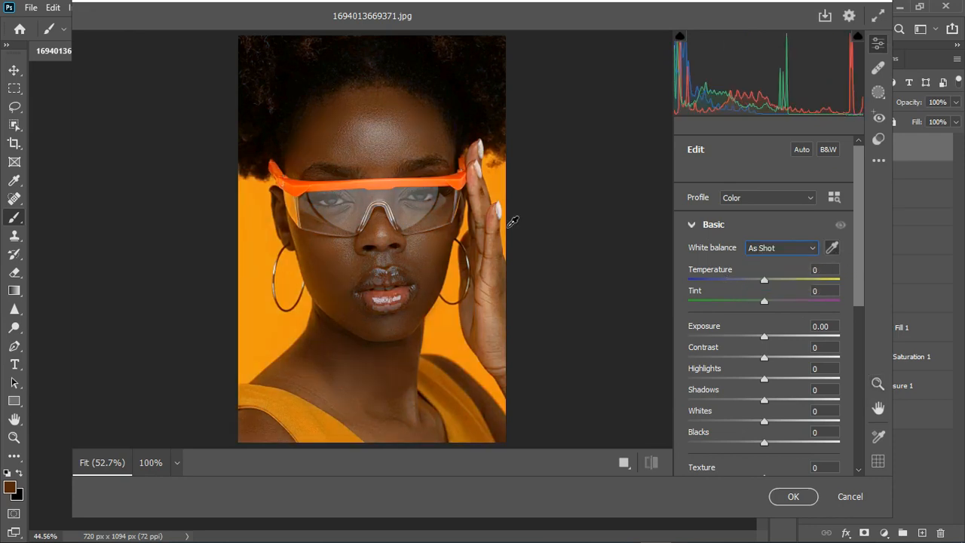
click(485, 179)
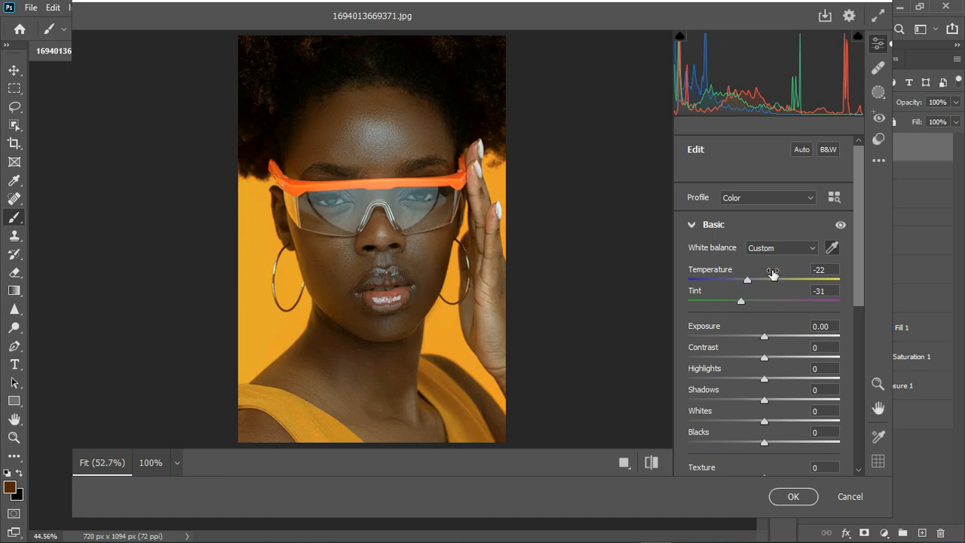
scroll(394, 239, down, 2)
scroll(394, 240, up, 3)
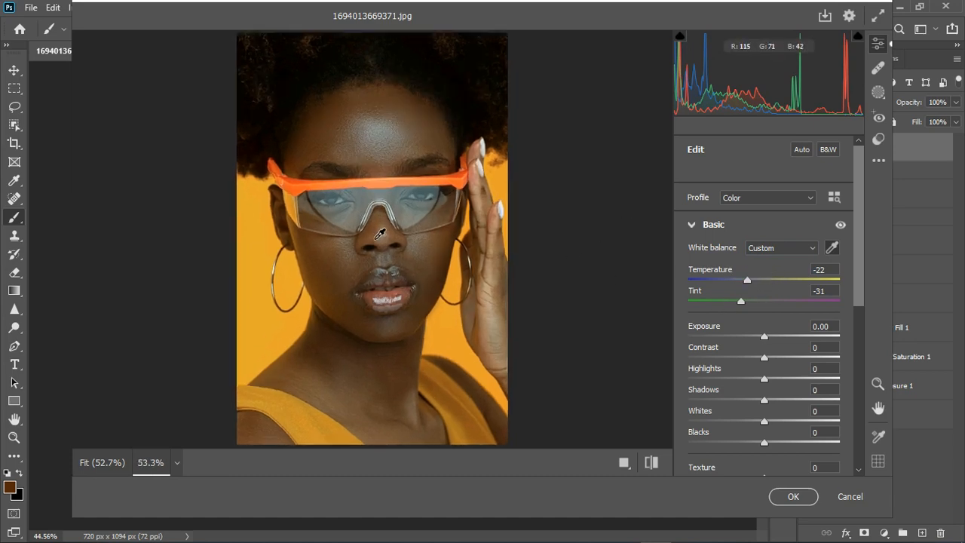
scroll(394, 239, down, 1)
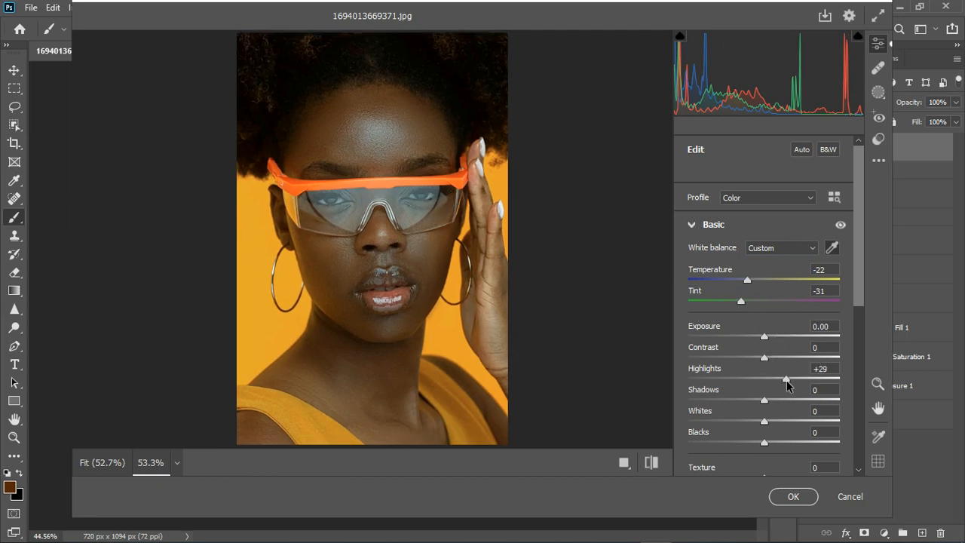
Adjust the tones to Highlights +26, Whites +8, Shadows -15 and Blacks -7
mouse_move(786, 380)
mouse_down()
mouse_move(798, 383)
mouse_move(784, 385)
mouse_up()
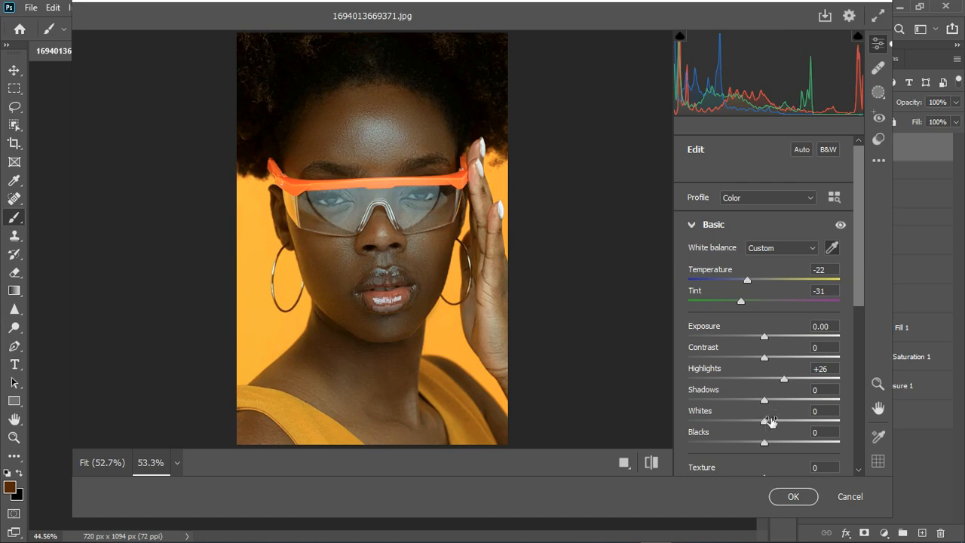
drag(766, 425, 773, 428)
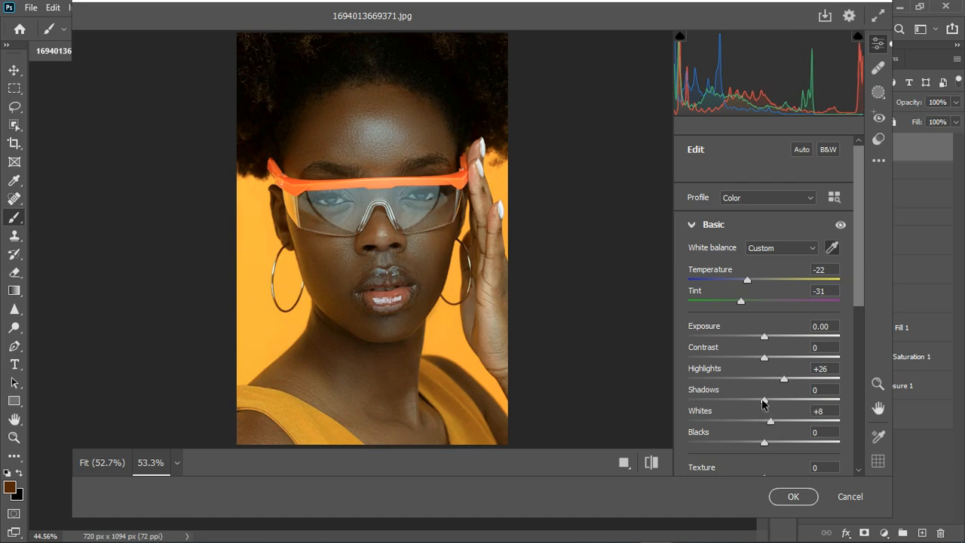
drag(763, 400, 751, 404)
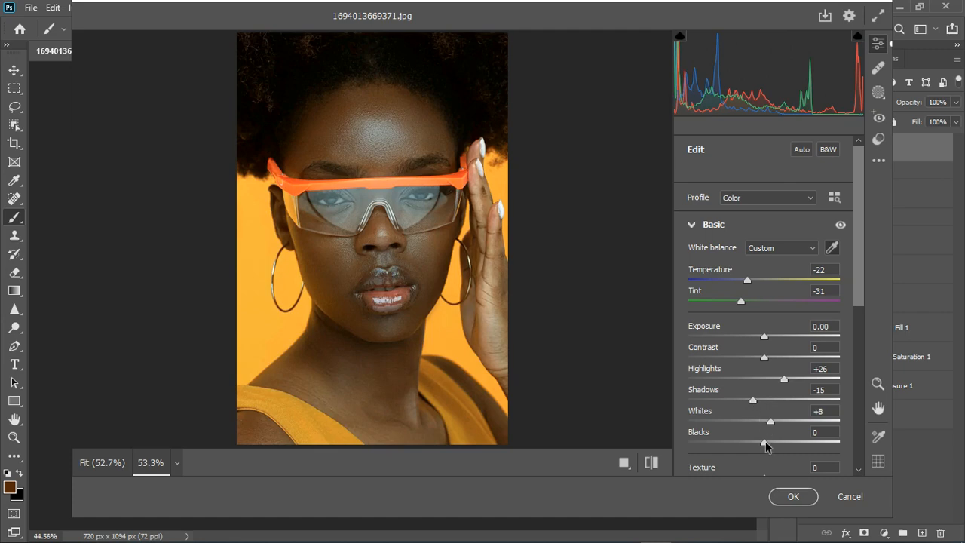
drag(765, 443, 757, 448)
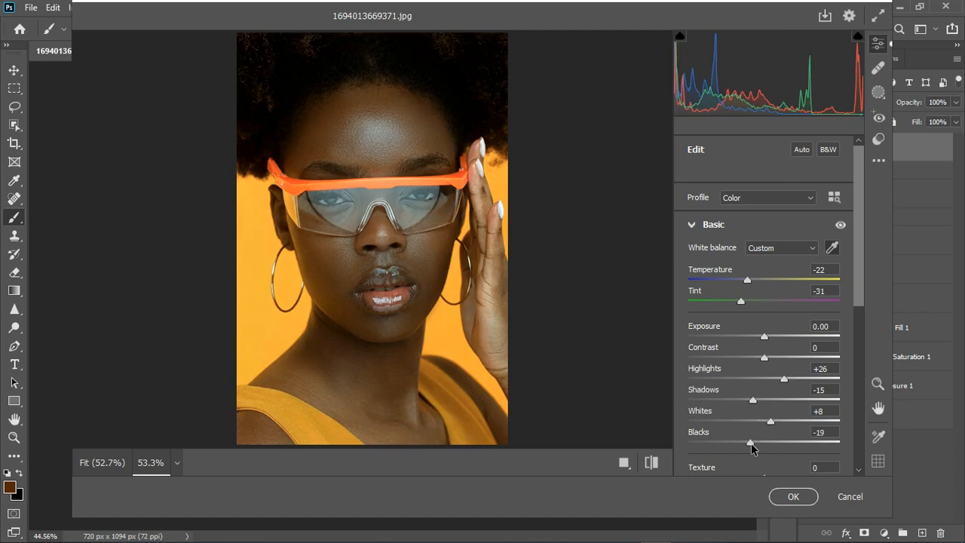
drag(757, 448, 765, 449)
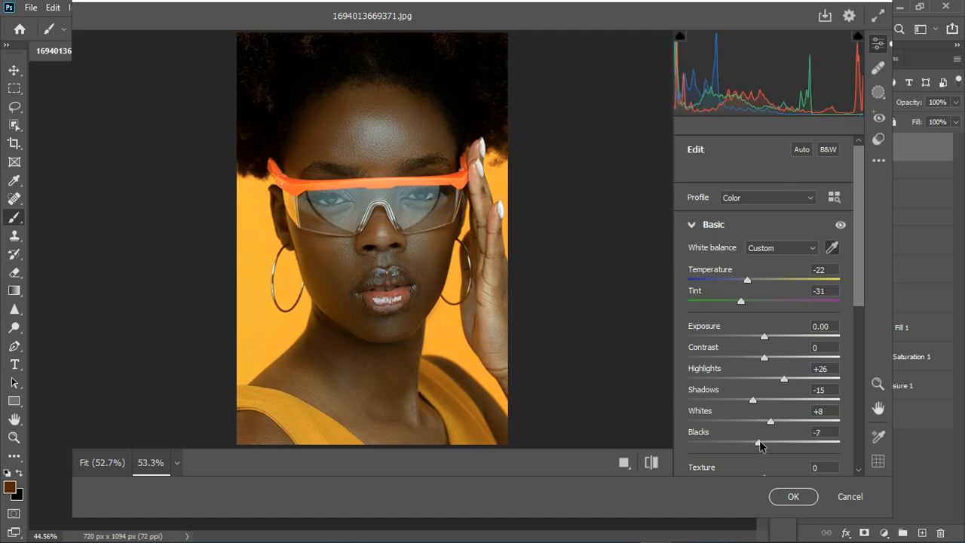
Set Texture to +11, raise Vibrance slightly, and set Contrast to +5
scroll(766, 373, down, 5)
scroll(766, 373, down, 3)
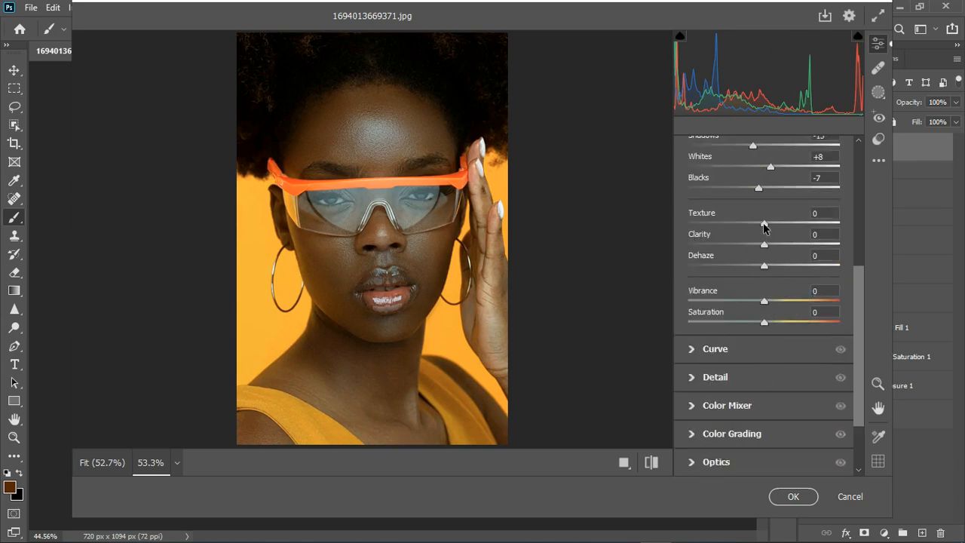
drag(763, 225, 777, 224)
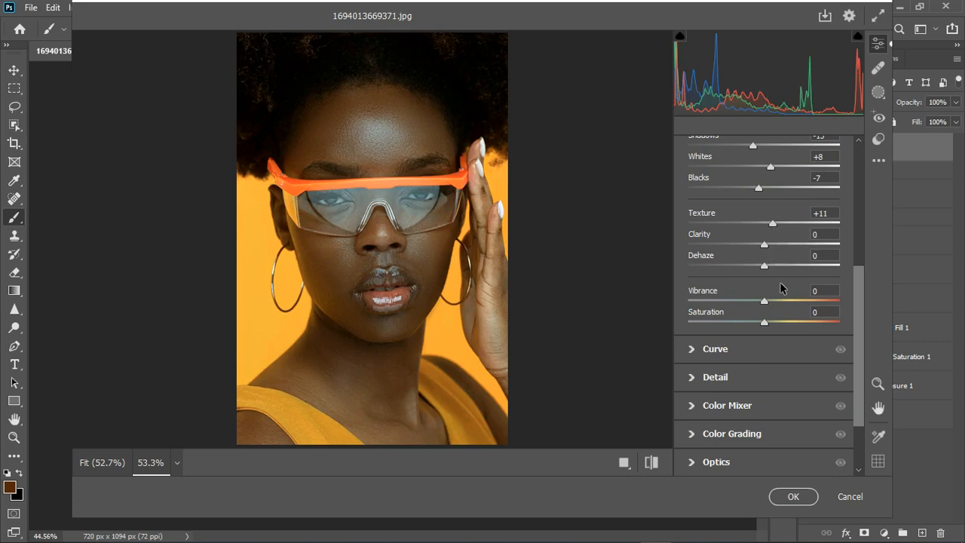
drag(764, 301, 776, 303)
scroll(777, 304, up, 5)
scroll(773, 290, up, 2)
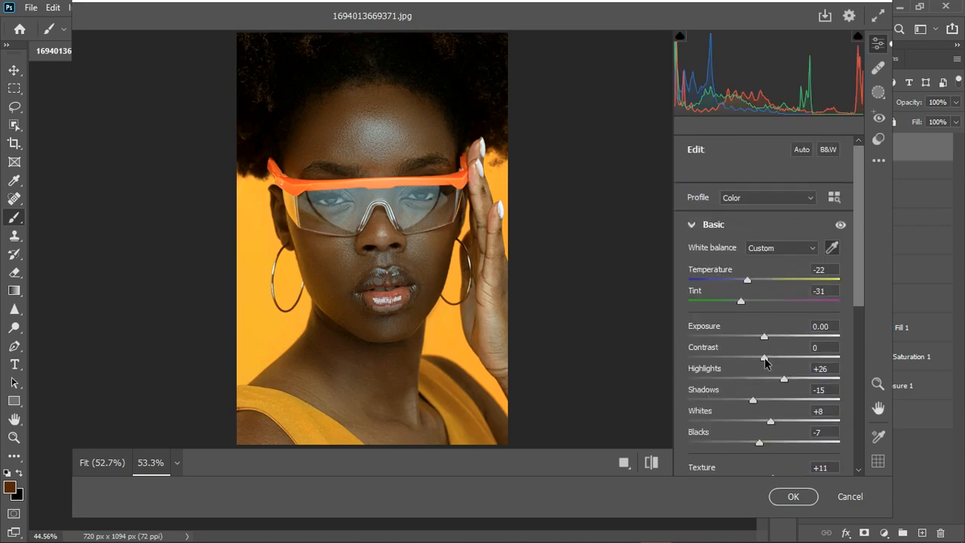
drag(765, 357, 767, 357)
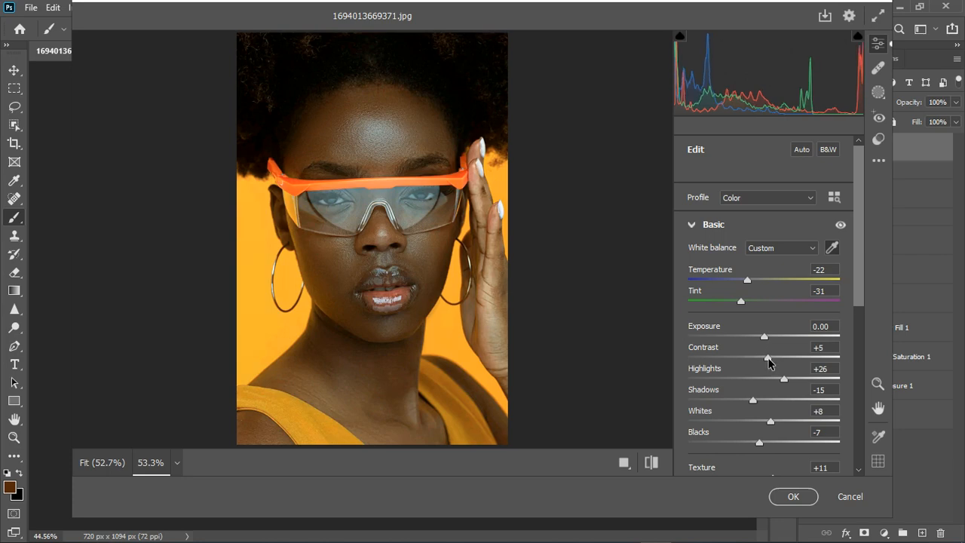
Set the Color Mixer saturation of Oranges to +7 and Yellows to +11, and compare with the unfiltered image
click(696, 225)
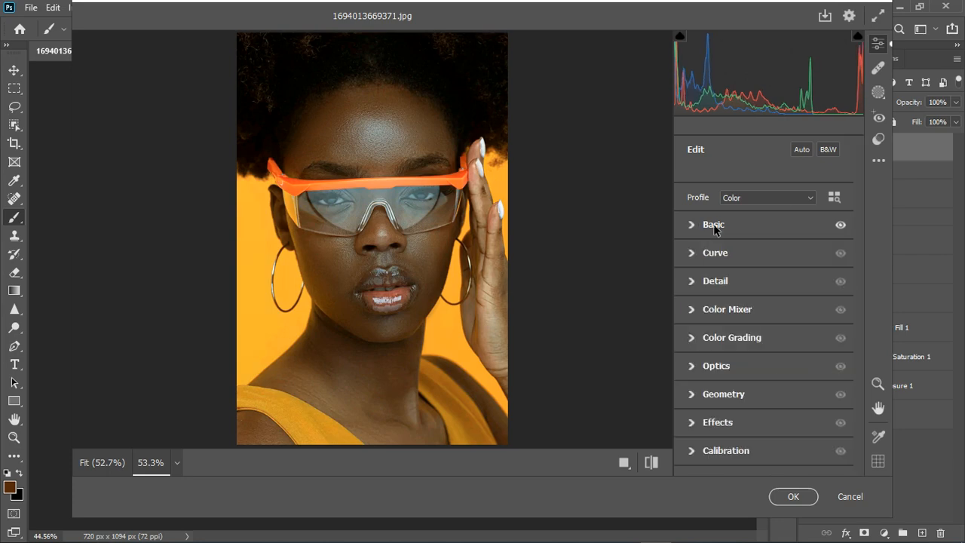
click(692, 310)
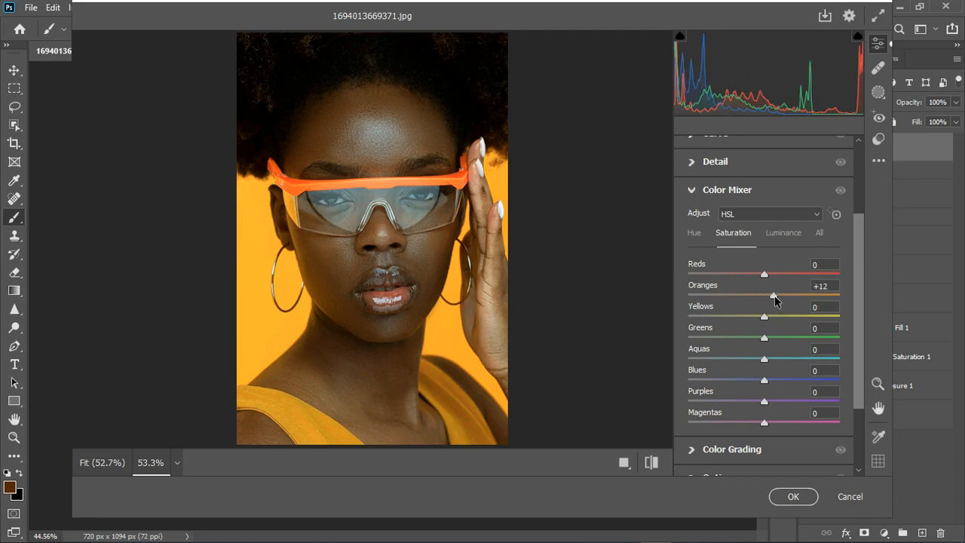
drag(781, 296, 790, 296)
drag(775, 299, 774, 322)
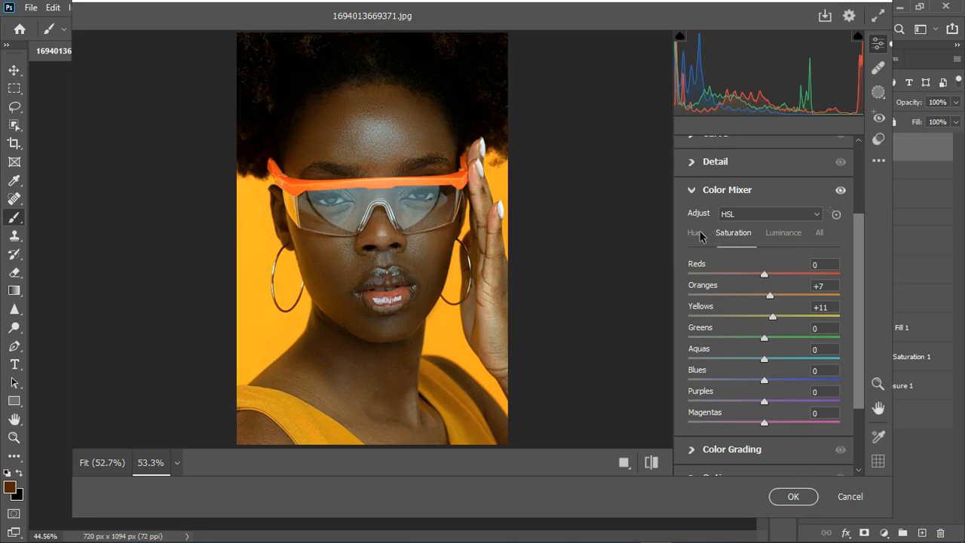
click(653, 463)
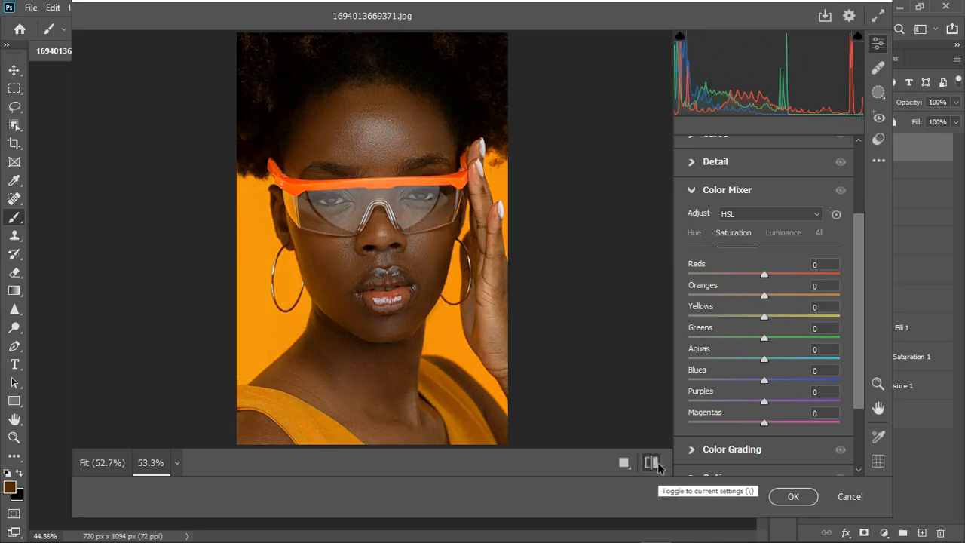
Set the Color Mixer hue of Yellows to -61 and compare the result with the unfiltered image
click(653, 463)
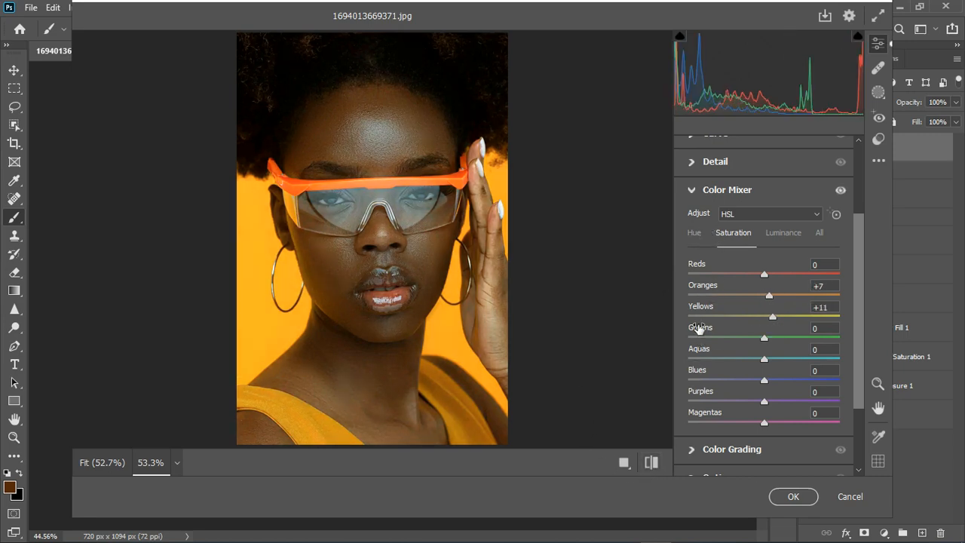
click(696, 240)
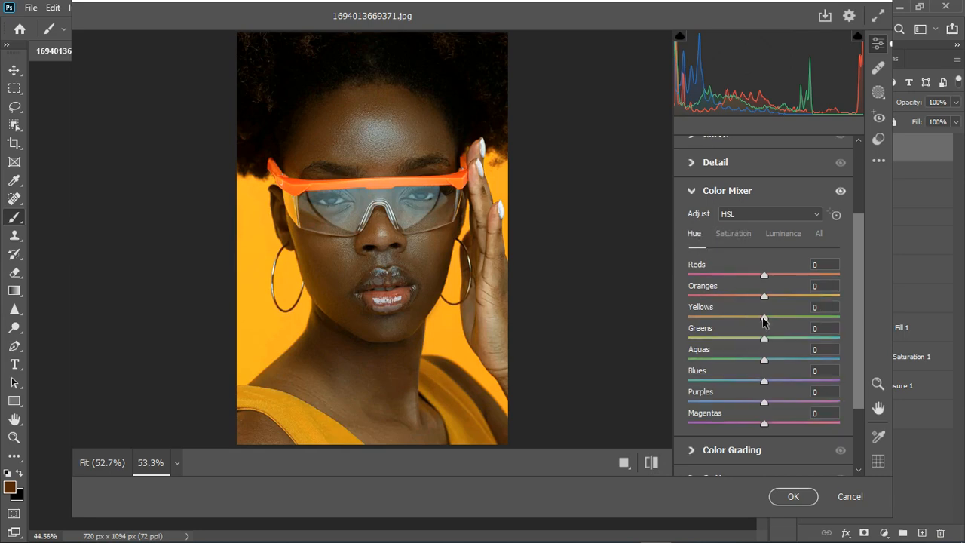
drag(765, 323, 717, 321)
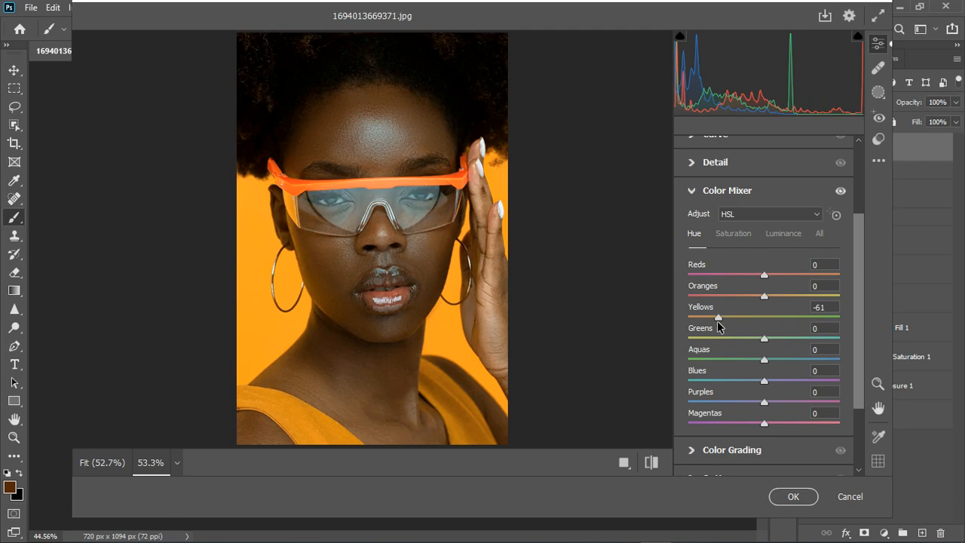
click(651, 463)
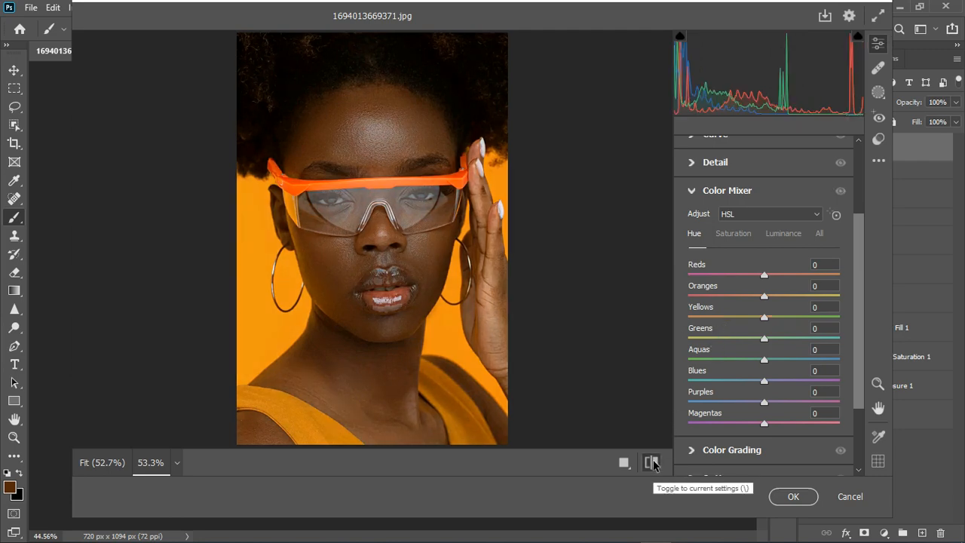
click(652, 462)
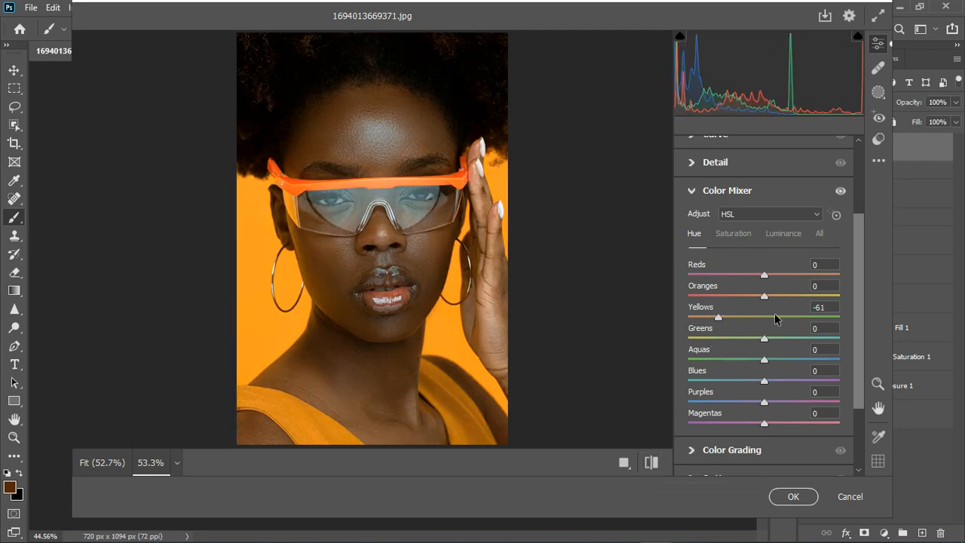
Try shifting the Color Mixer saturation and hue of Aquas
click(742, 234)
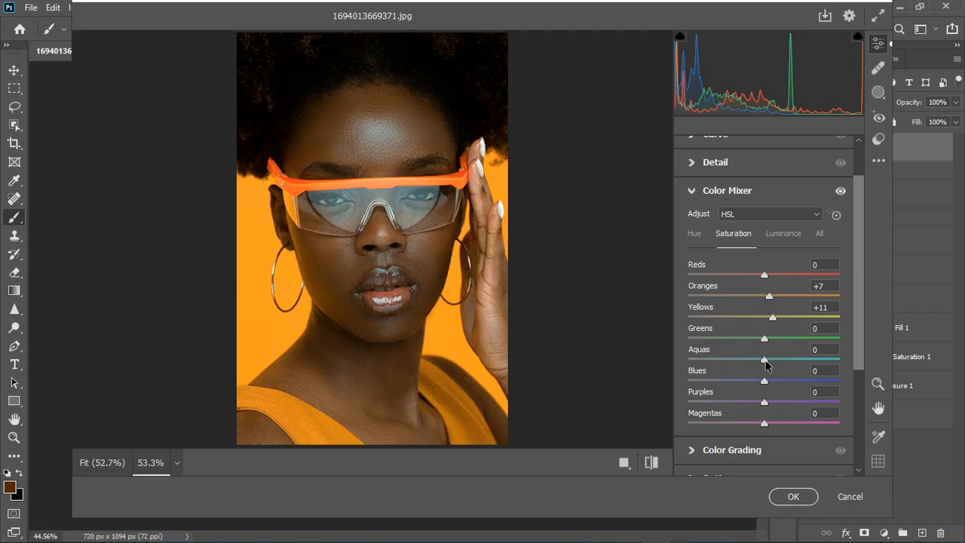
drag(765, 360, 779, 388)
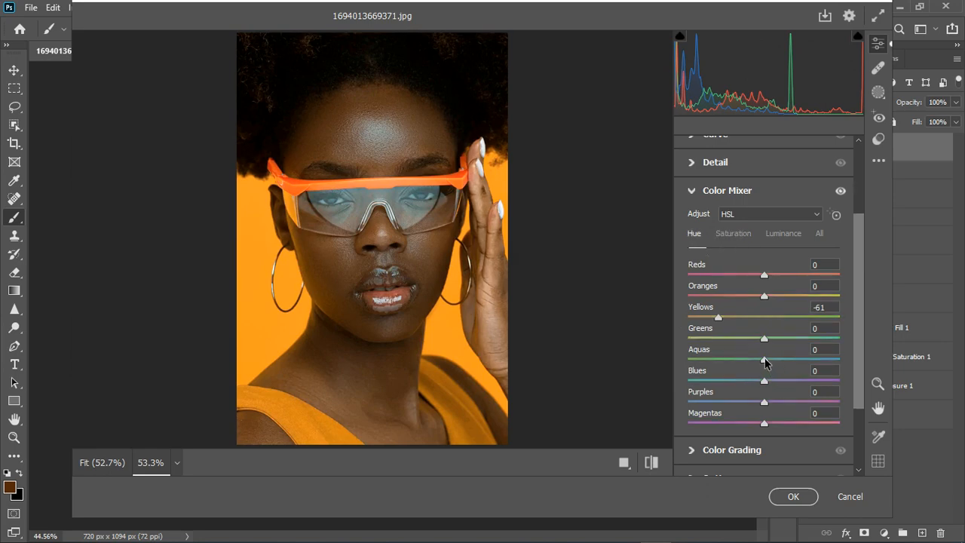
drag(764, 362, 747, 384)
In the Calibration settings, try a Blue Primary hue of +16 and reset it, and set the Red Primary hue to +9
click(696, 193)
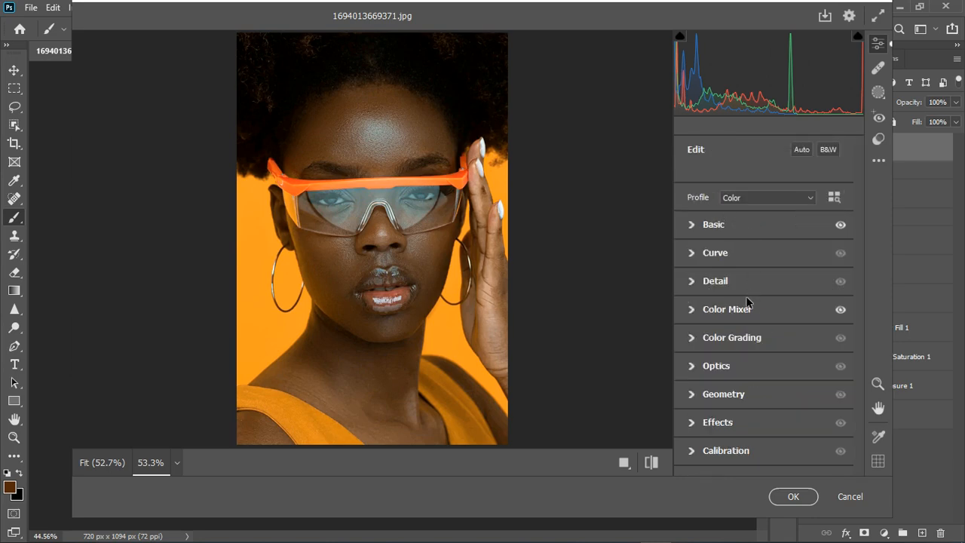
click(695, 452)
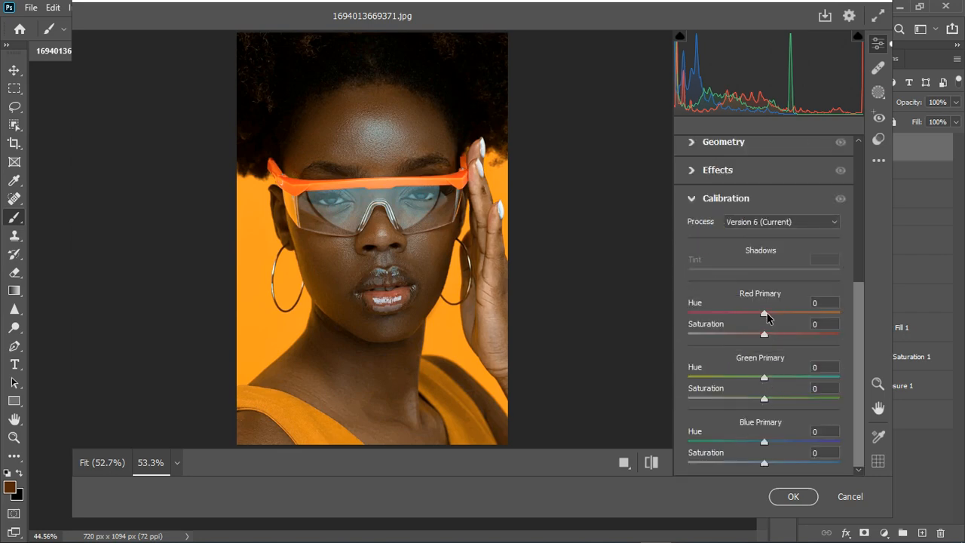
drag(767, 317, 757, 320)
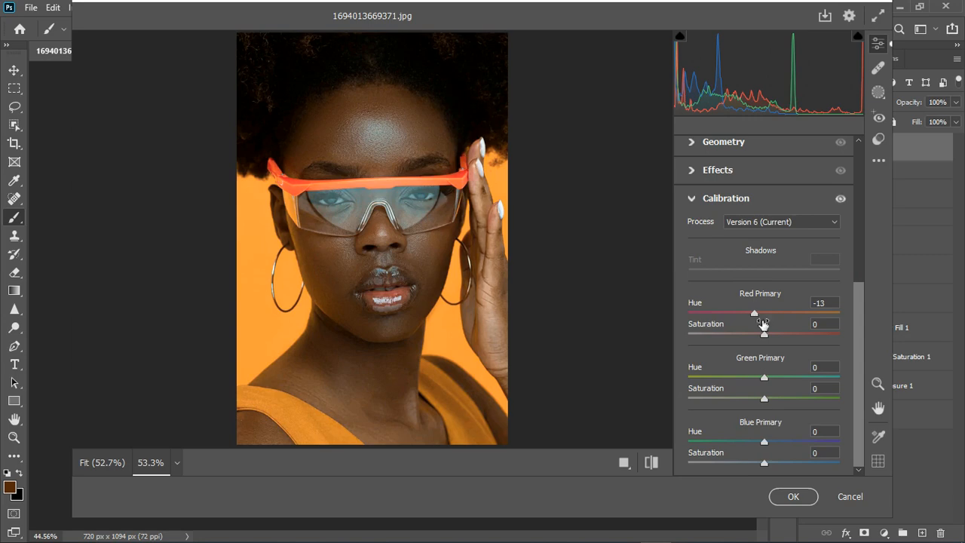
drag(775, 445, 777, 445)
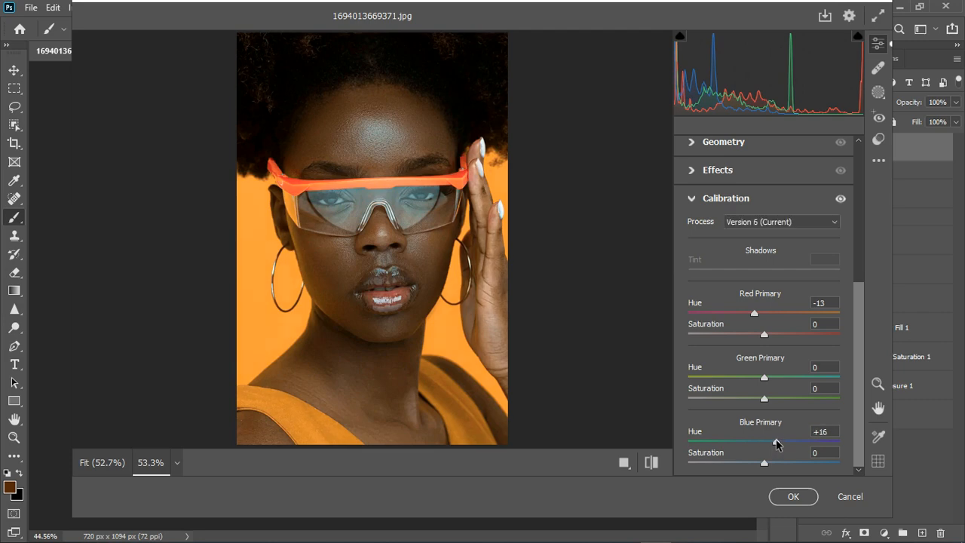
double_click(777, 443)
drag(754, 312, 775, 317)
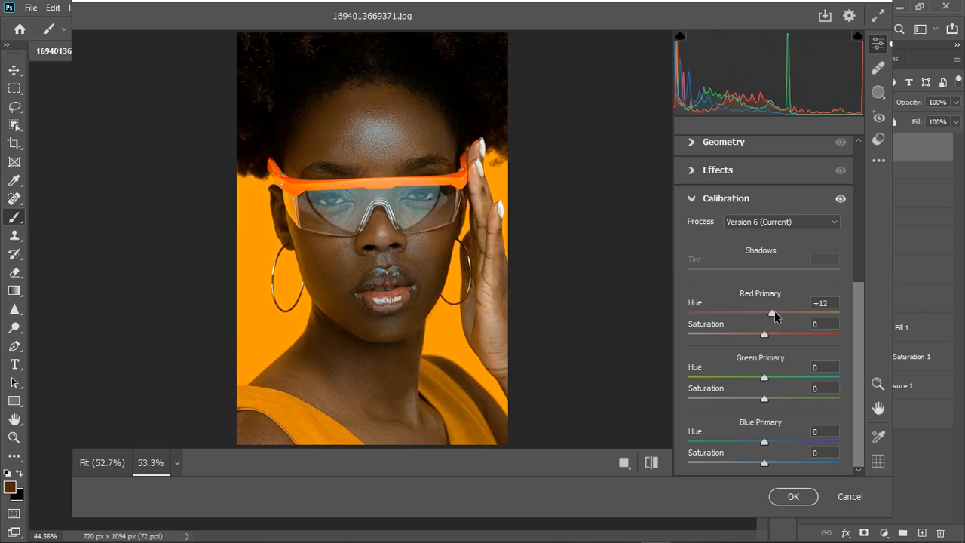
drag(775, 313, 773, 313)
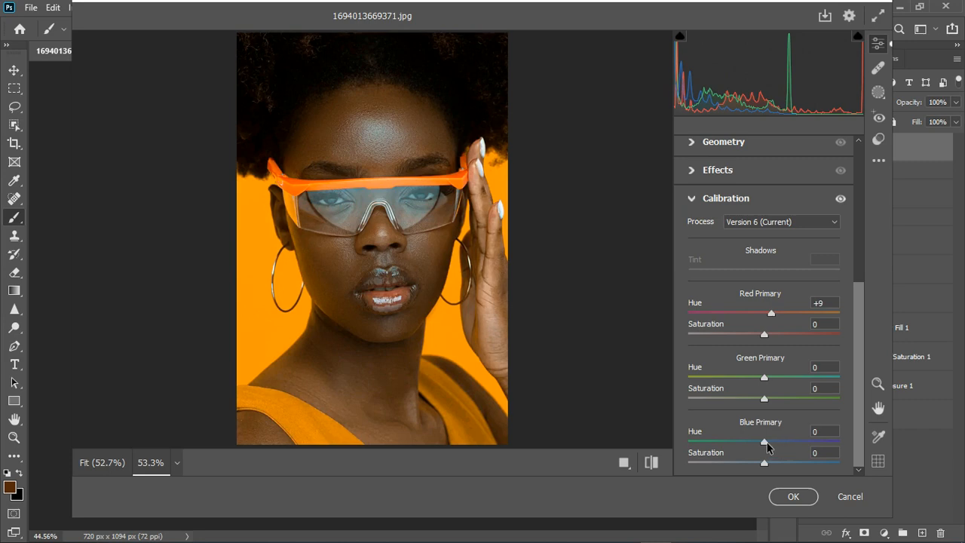
Set the calibration hue of Blue Primary to -20 and Green Primary to +7, compare with the unfiltered image, and apply the filter
drag(764, 446, 749, 446)
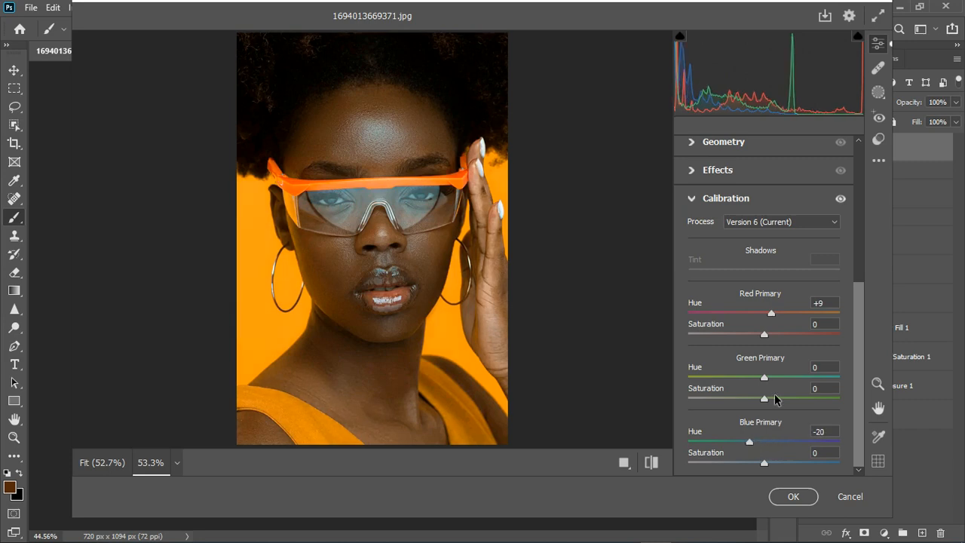
drag(769, 379, 774, 380)
click(652, 463)
click(652, 463)
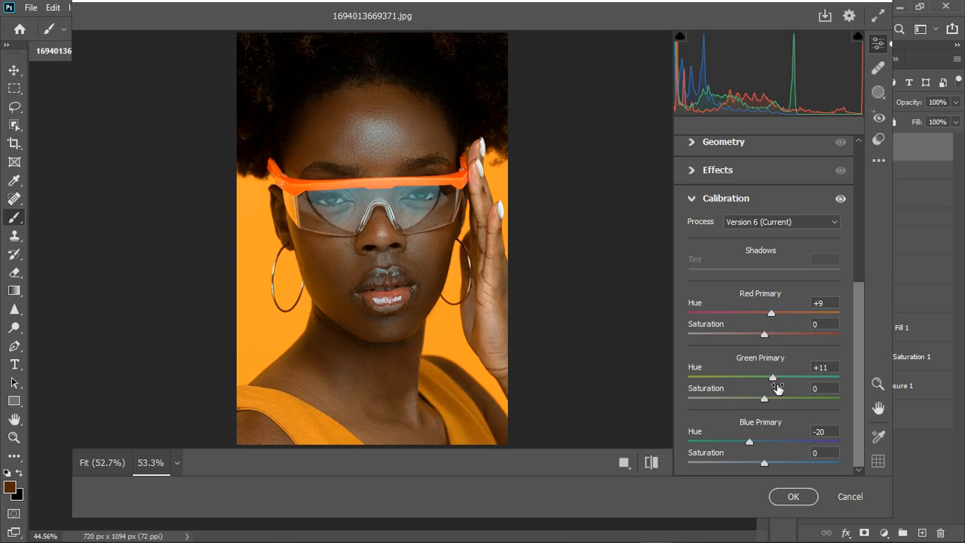
drag(774, 383, 770, 381)
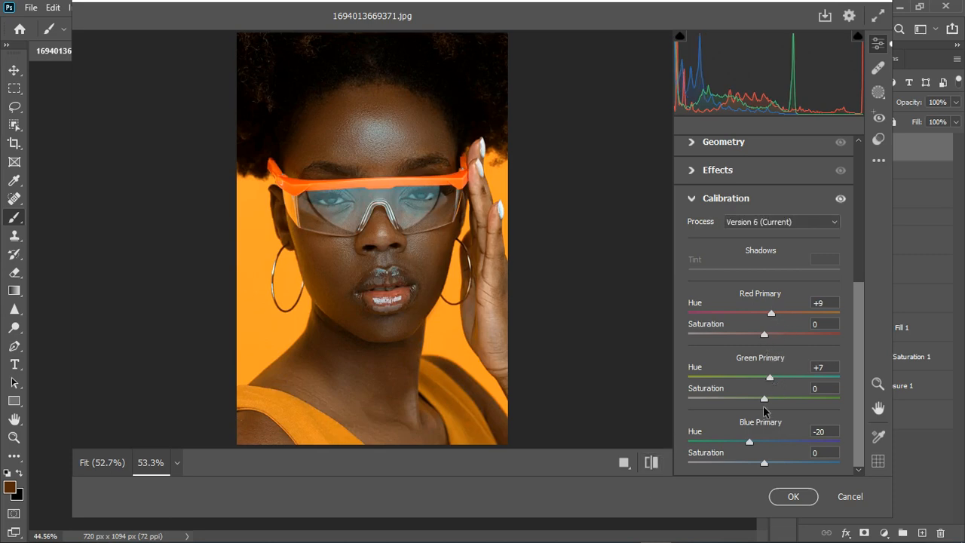
click(793, 496)
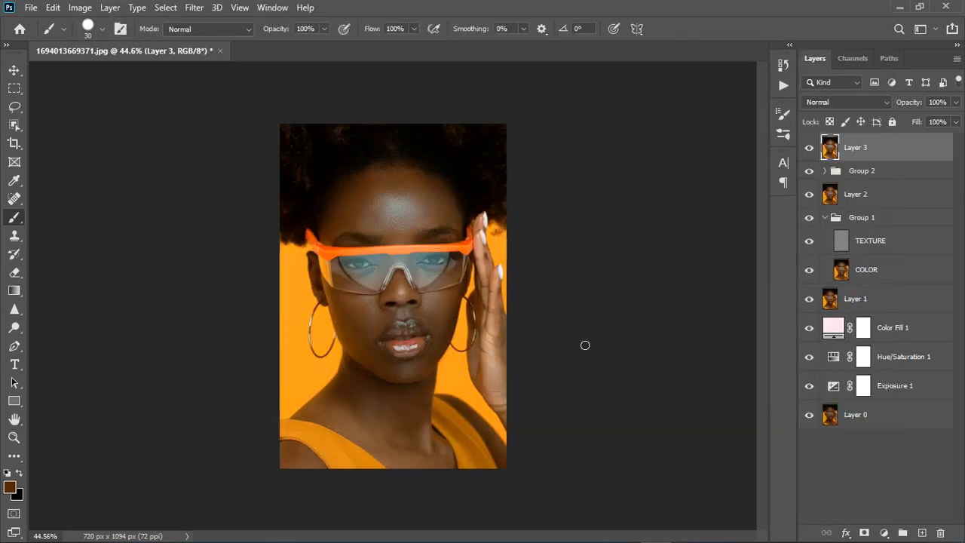
Group all layers from Group 2 down to Exposure 1, leaving out Layer 3 and Layer 0
scroll(457, 369, up, 3)
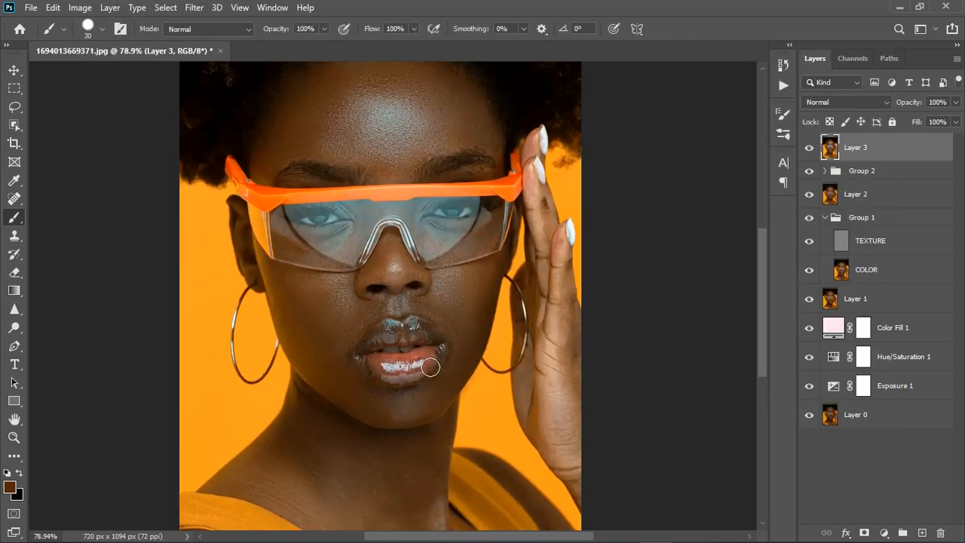
scroll(430, 367, down, 2)
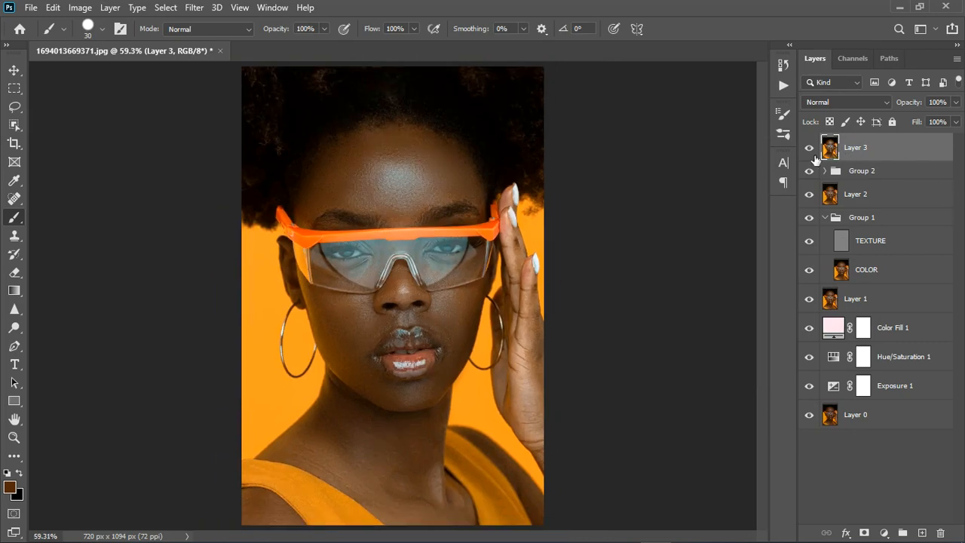
click(860, 174)
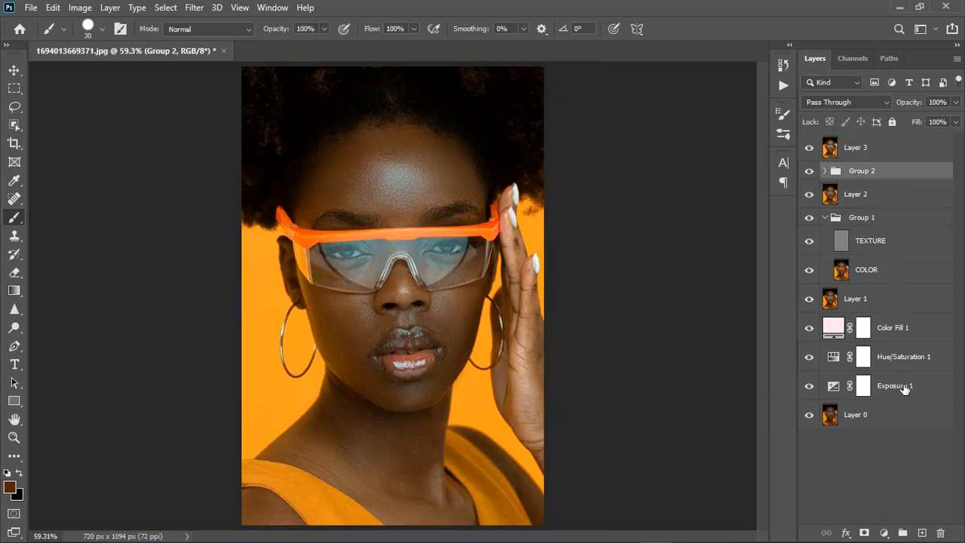
shift+click(904, 387)
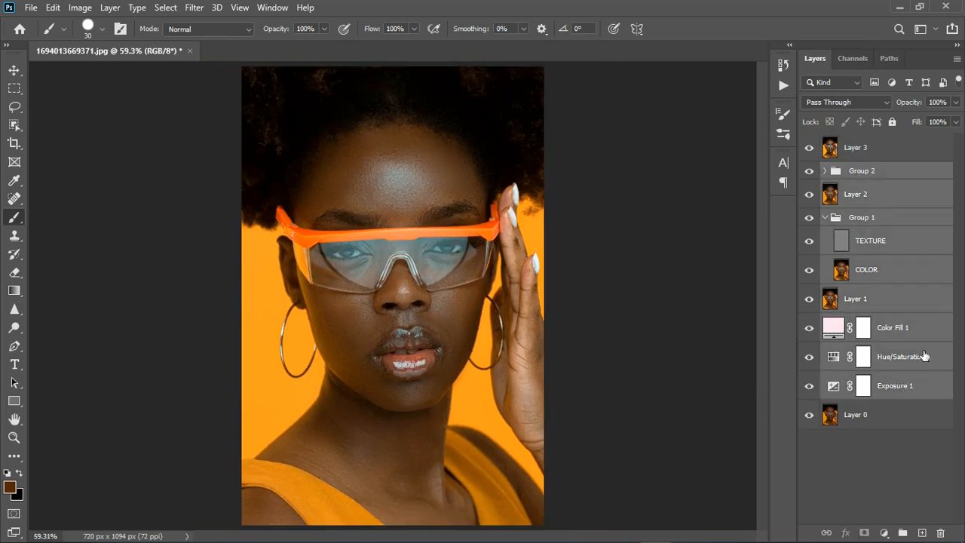
click(902, 533)
Hide the new group and toggle the visibility of Layer 3 to compare the finished retouch with the original portrait
drag(810, 170, 810, 148)
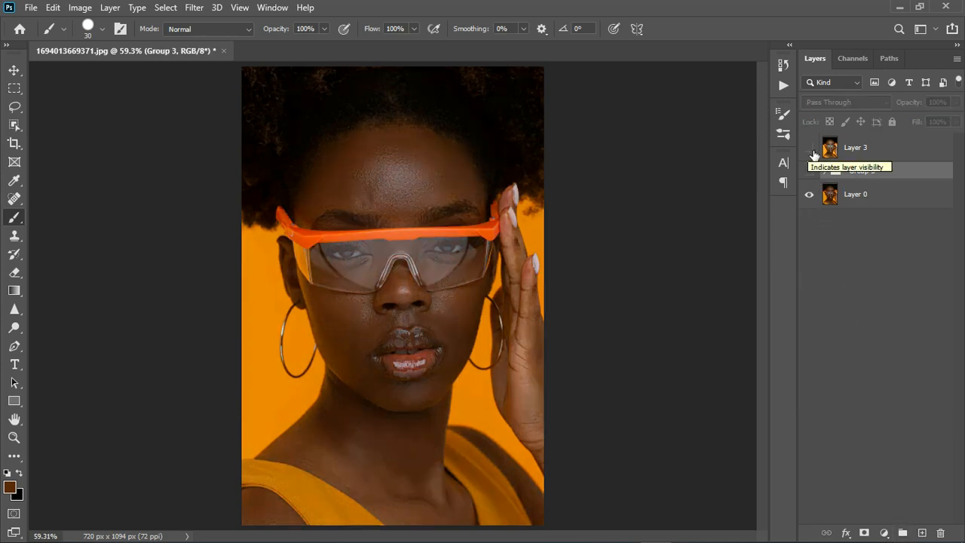
click(812, 152)
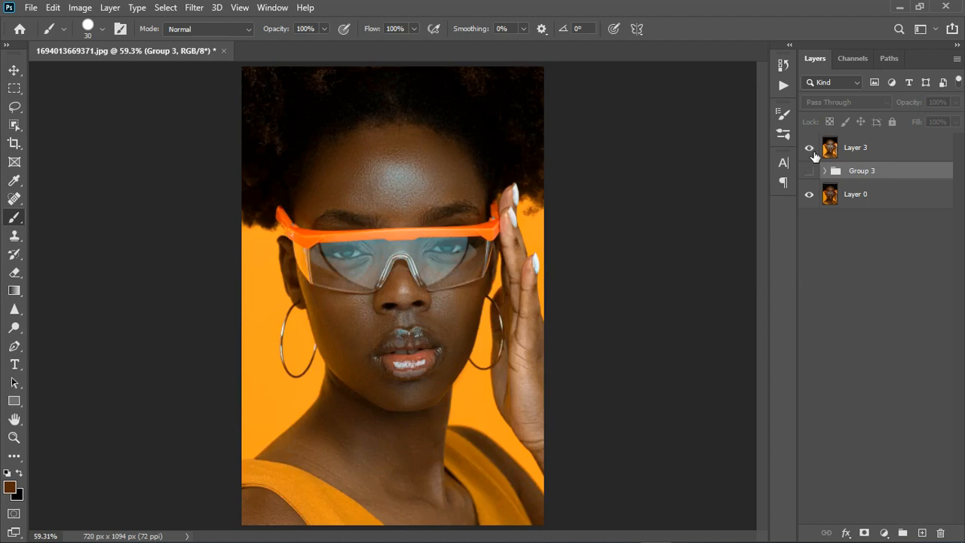
click(813, 153)
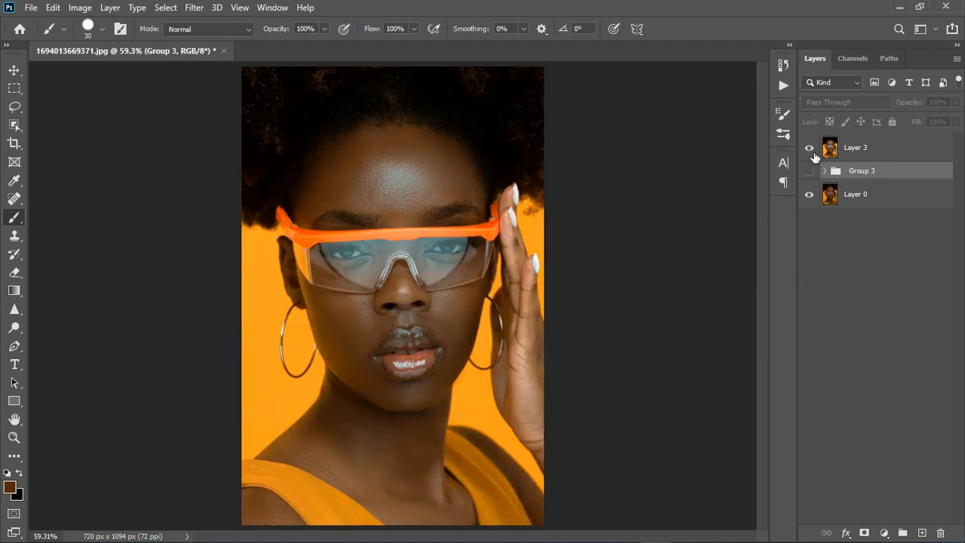